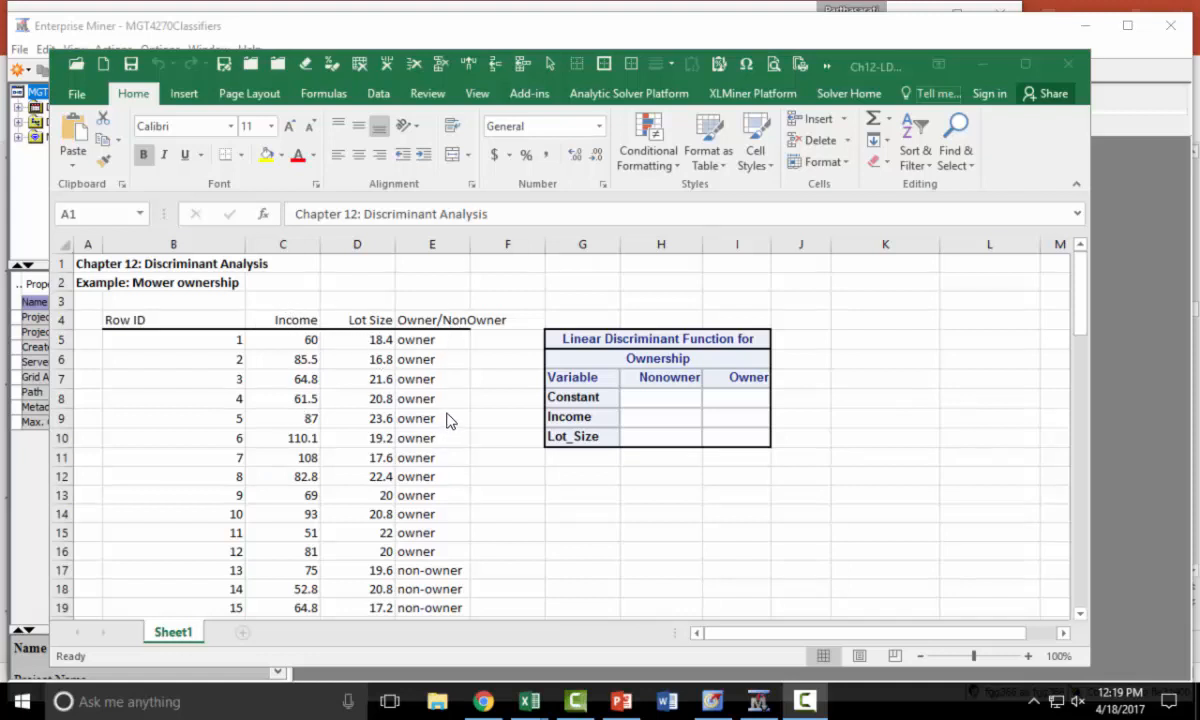
- Locate the ridingmowers.sas7bdat data set in the MGT4270 folder on Local Disk (C:) using File Explorer
left_click(437, 703)
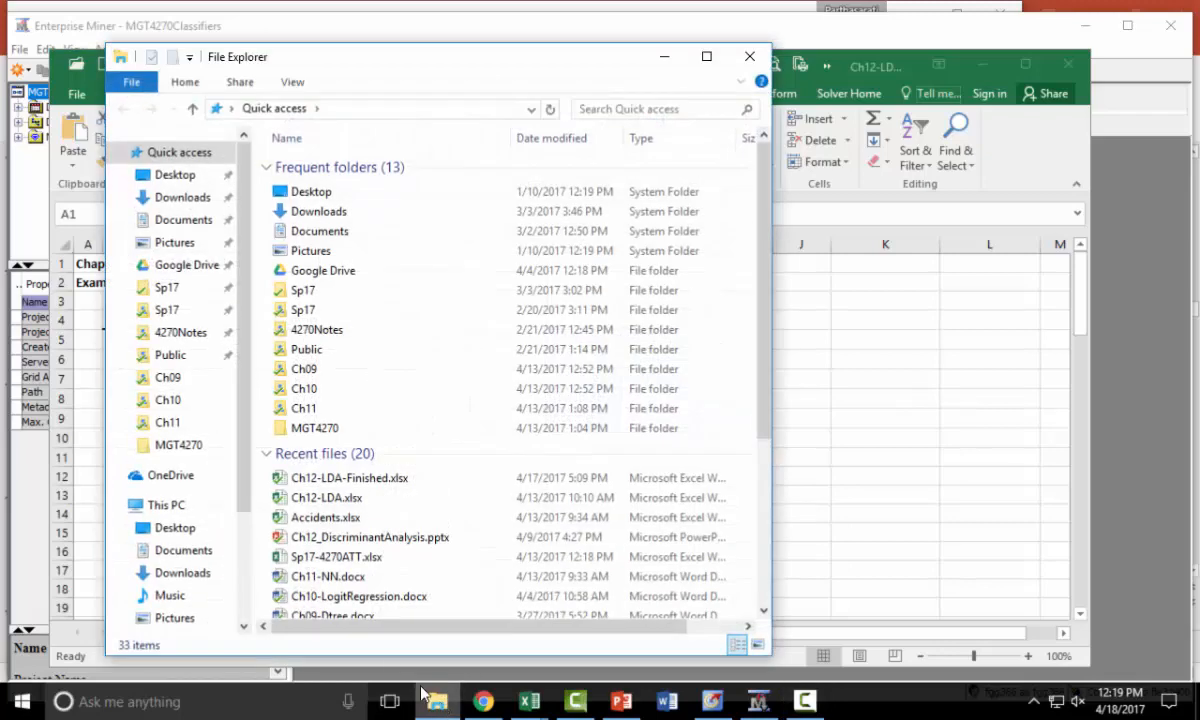
left_click(185, 446)
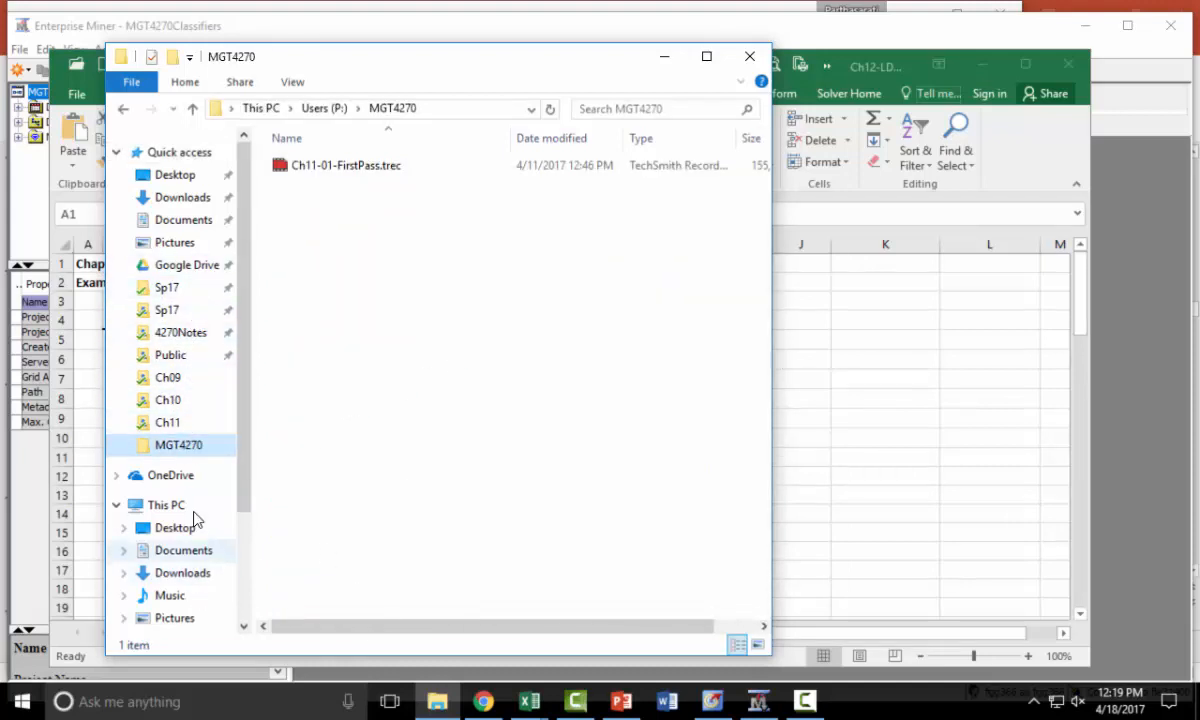
left_click(165, 505)
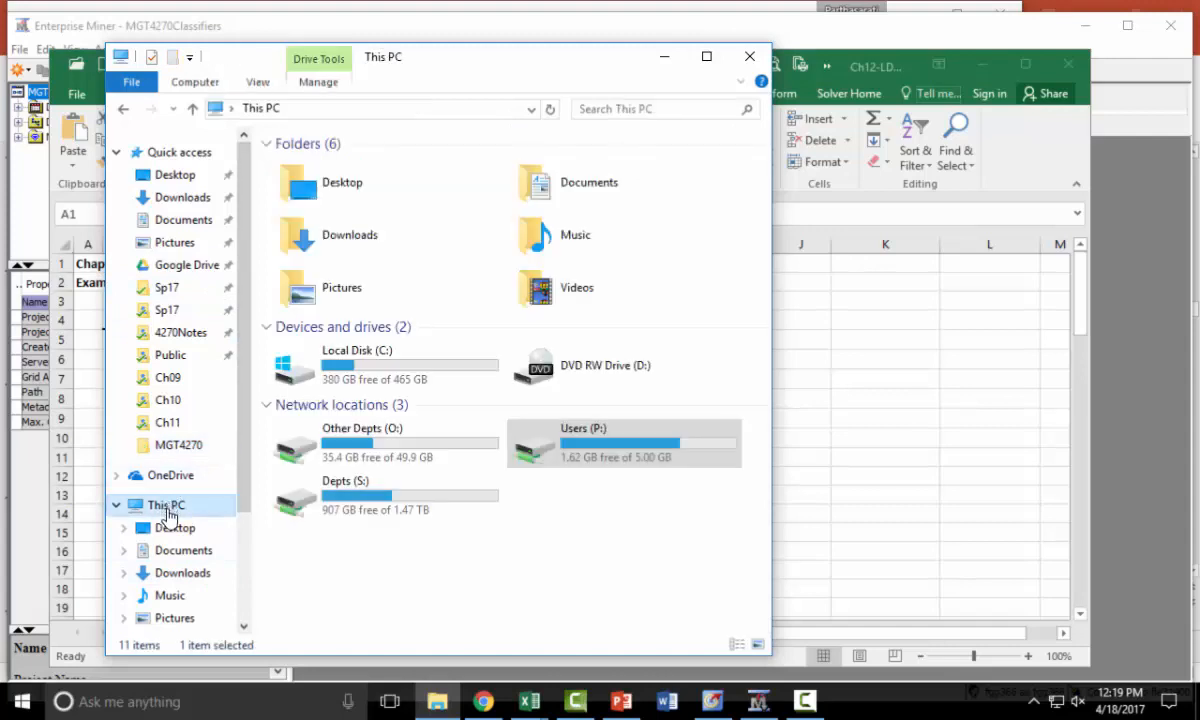
double_click(388, 368)
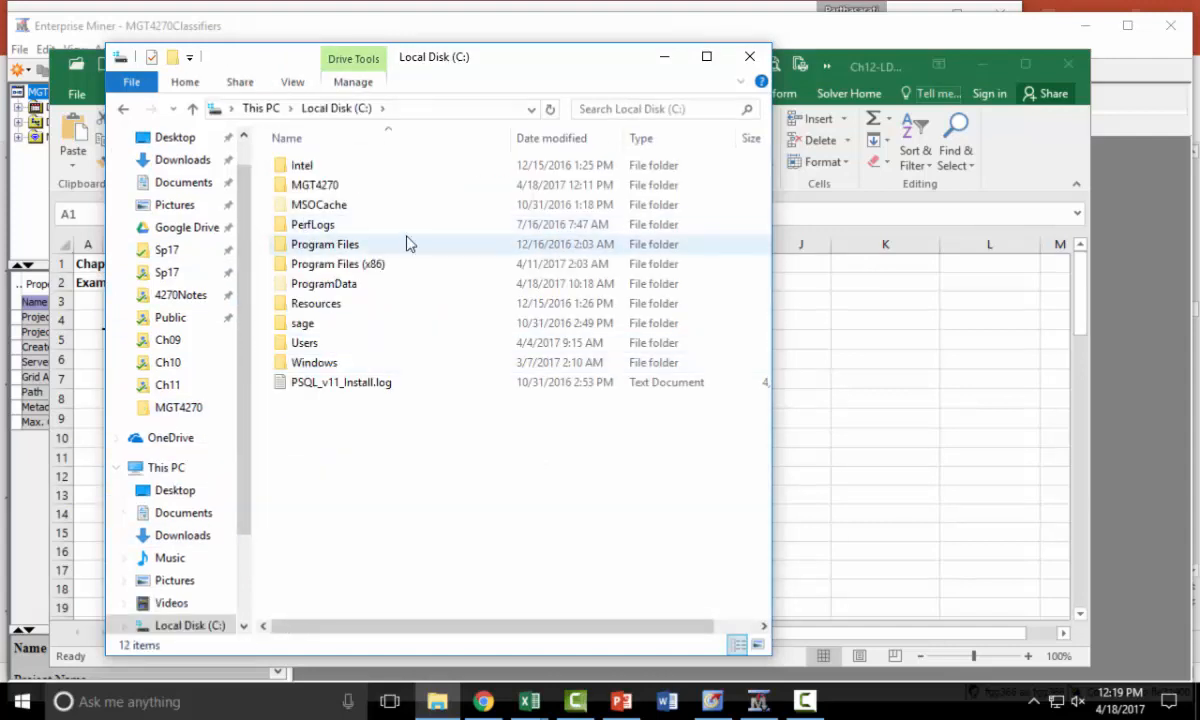
double_click(367, 190)
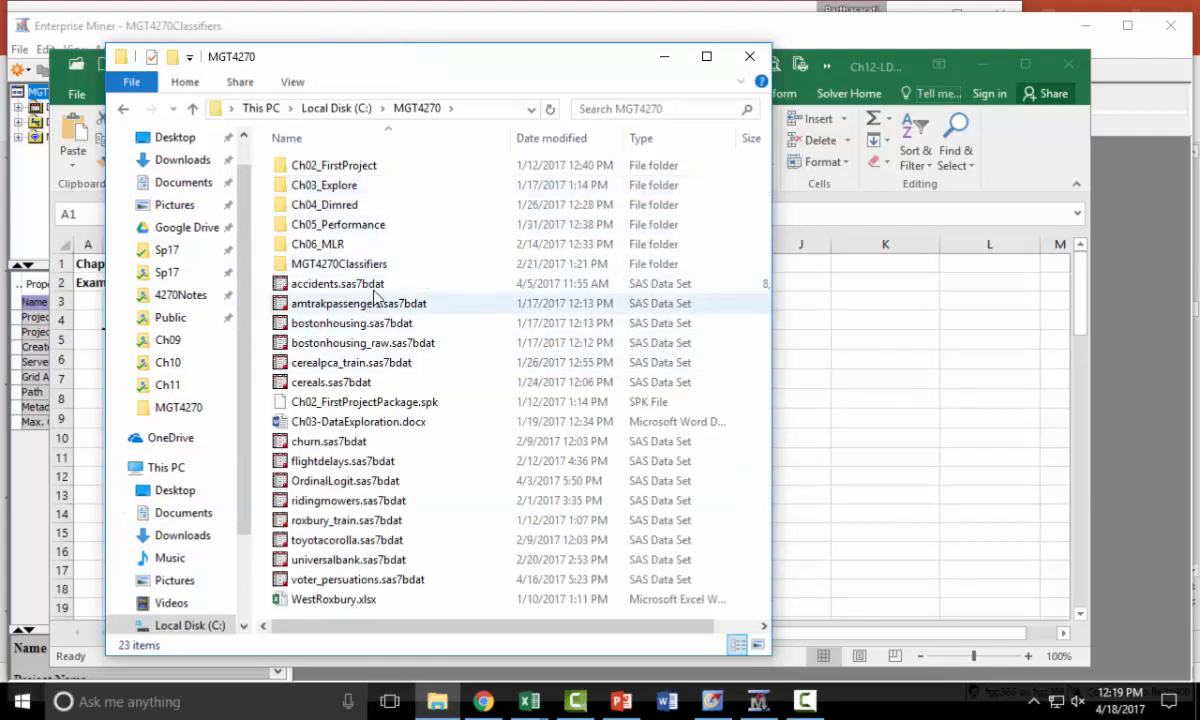
scroll(390, 375, "right", 2)
scroll(298, 492, "left", 2)
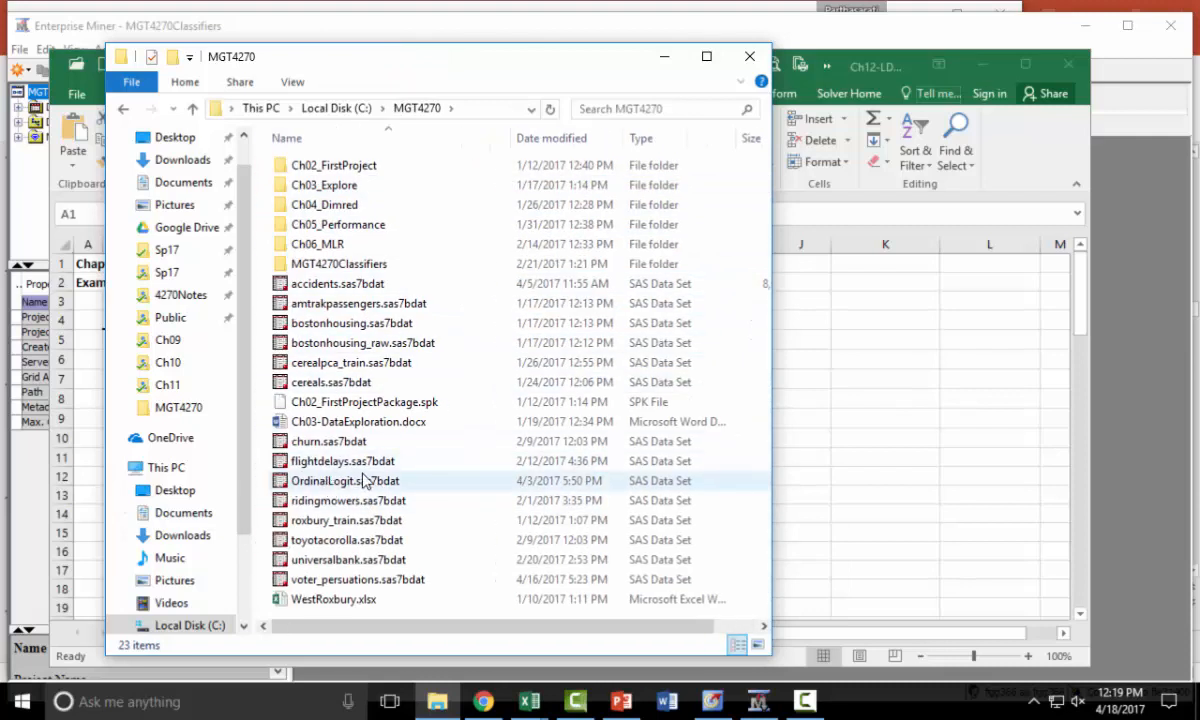
left_click(320, 503)
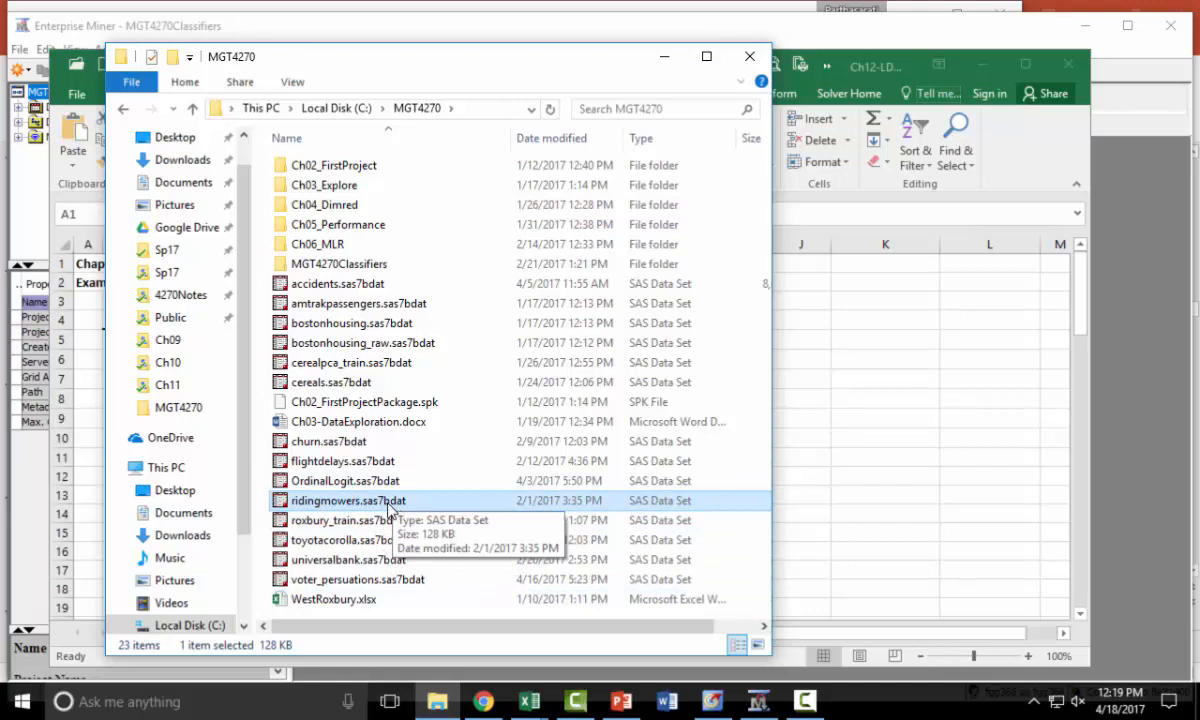
- Switch to SAS Enterprise Guide and open the ridingmowers.sas7bdat data set from C:\MGT4270
left_click(713, 703)
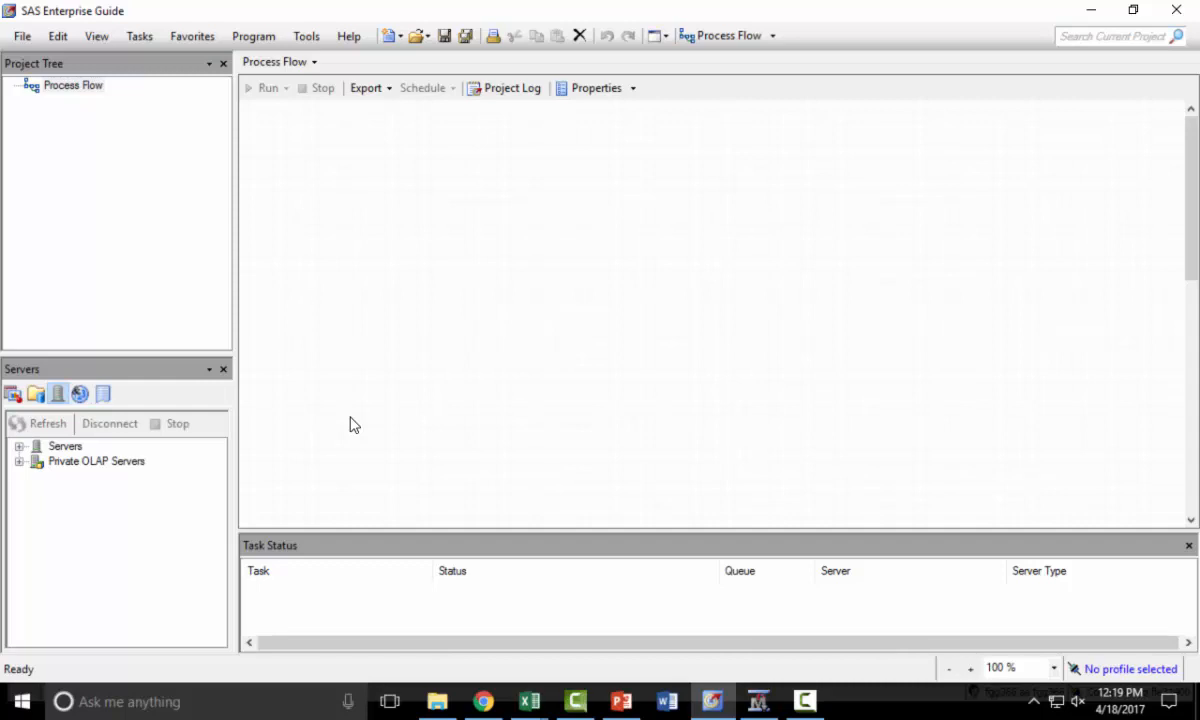
left_click(22, 38)
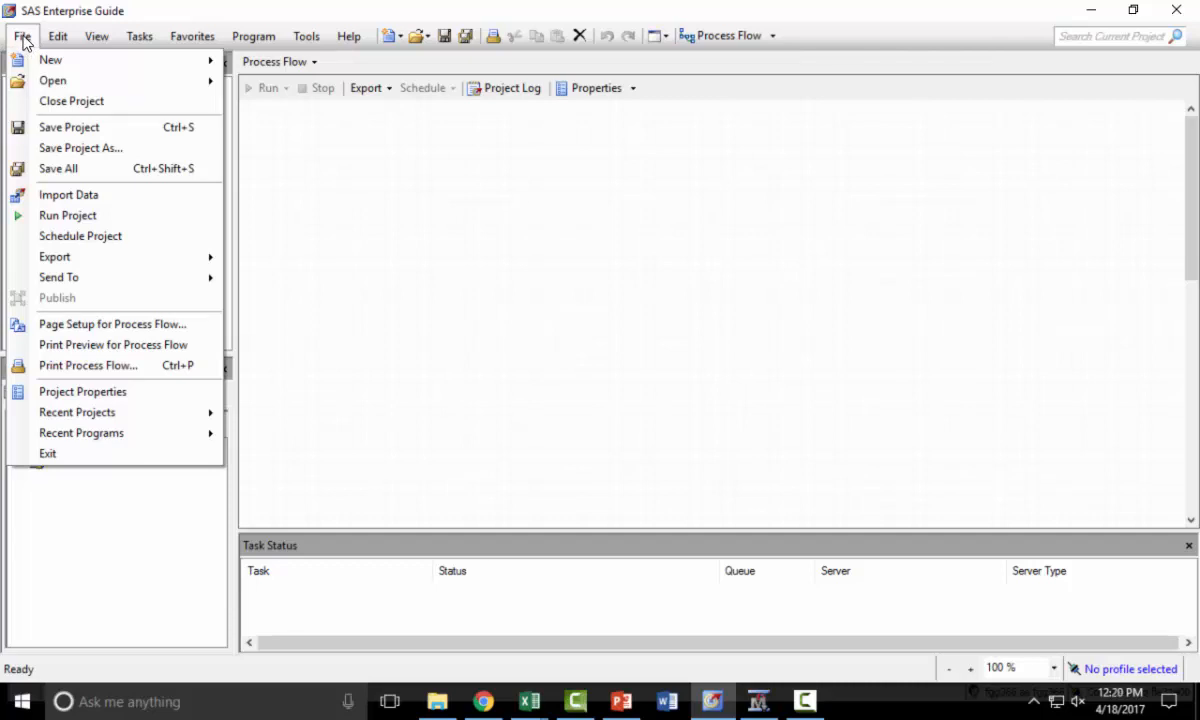
mouse_move(62, 78)
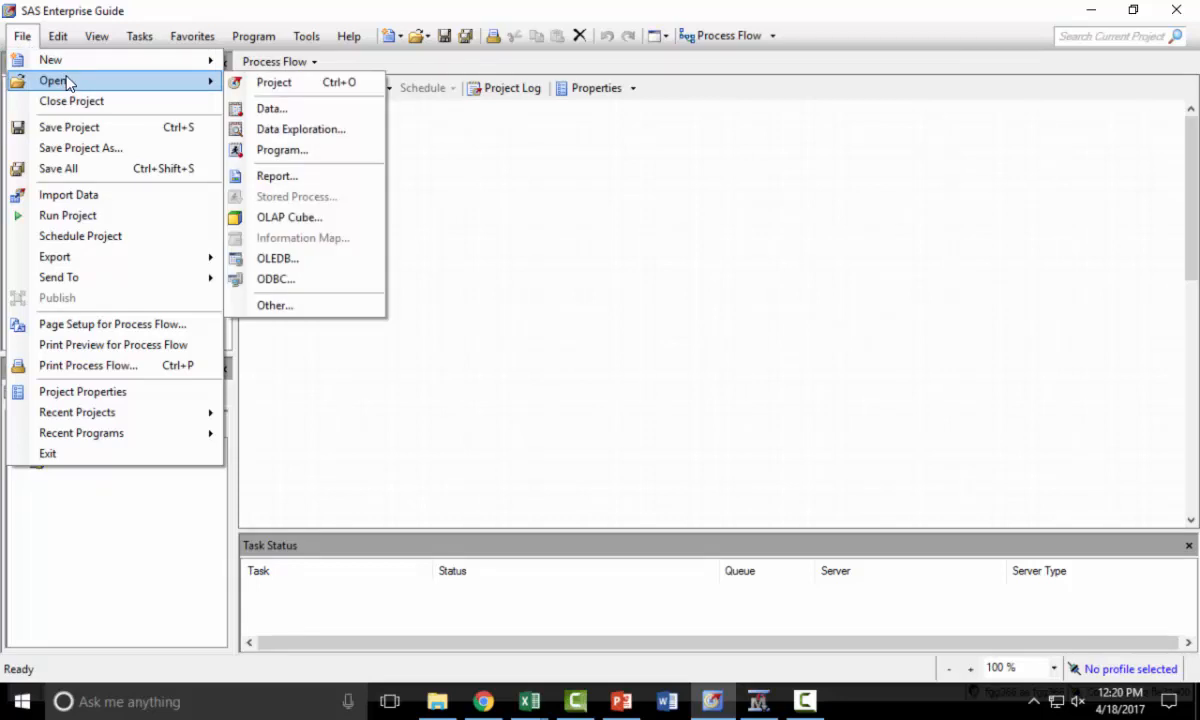
left_click(340, 117)
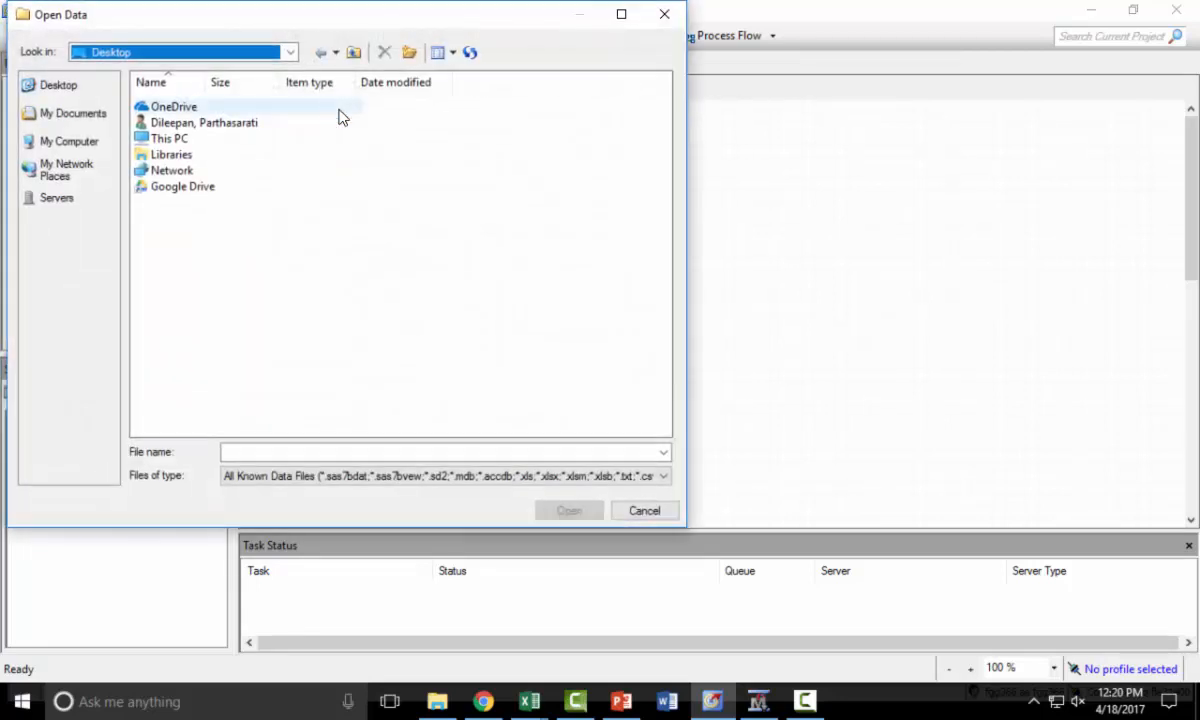
double_click(208, 140)
double_click(222, 202)
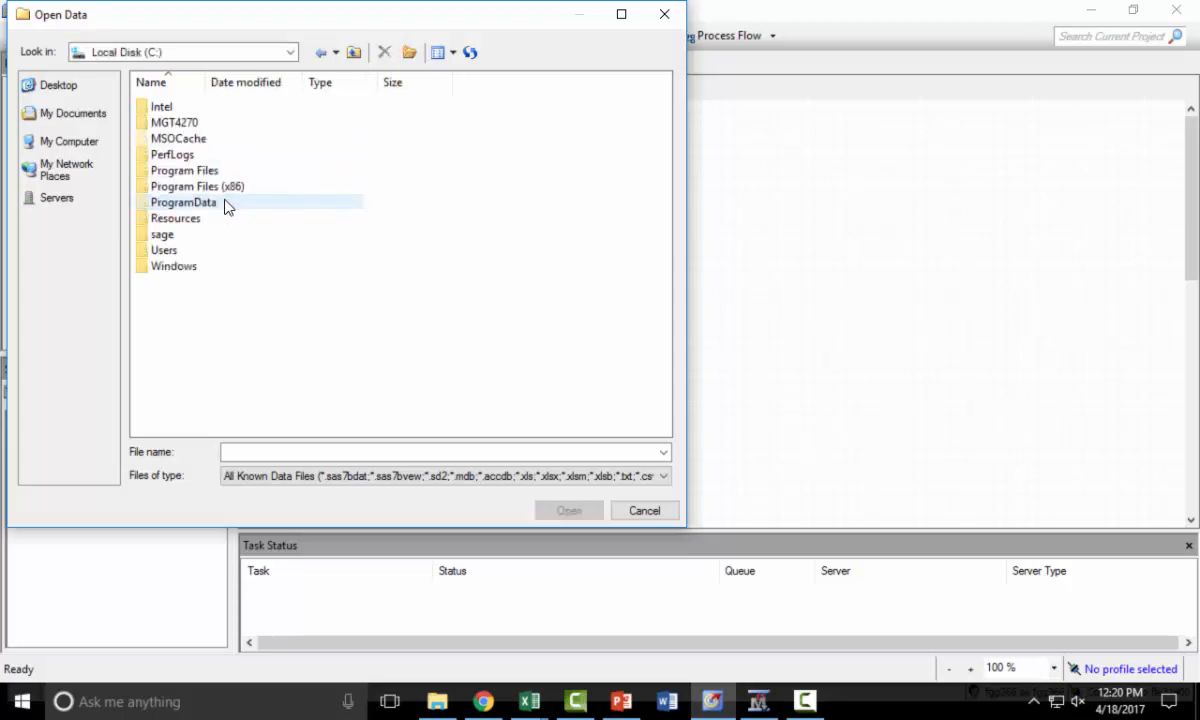
left_click(231, 123)
double_click(231, 123)
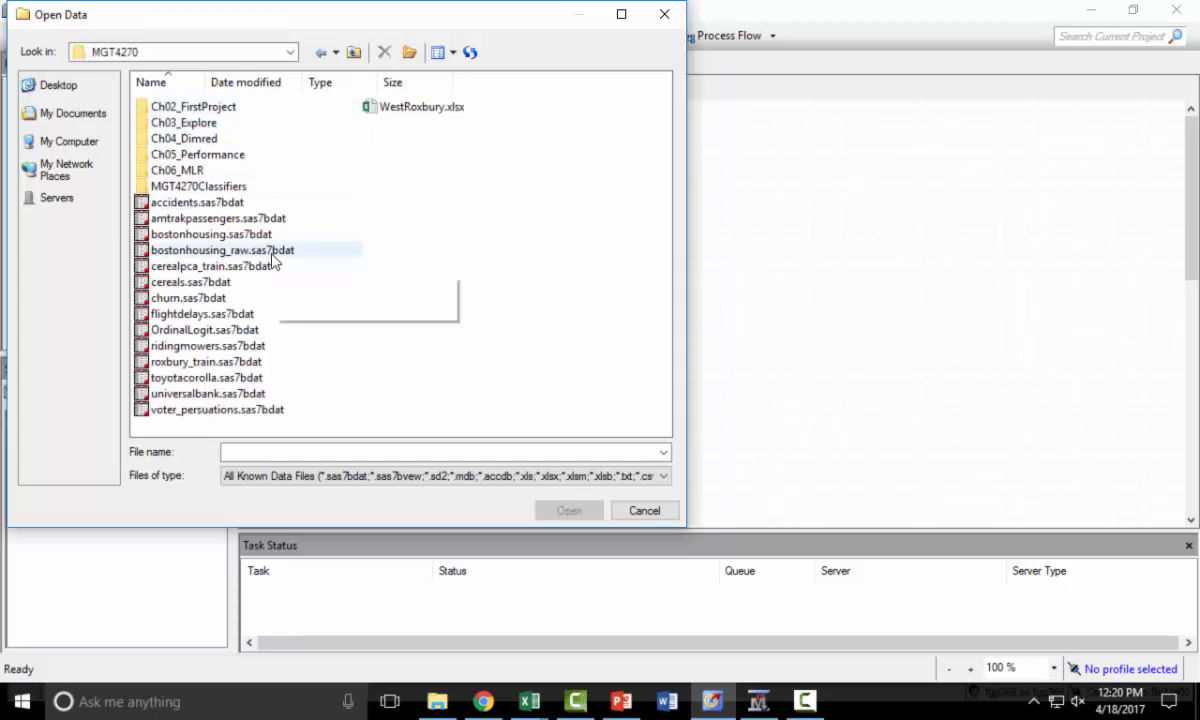
left_click(258, 345)
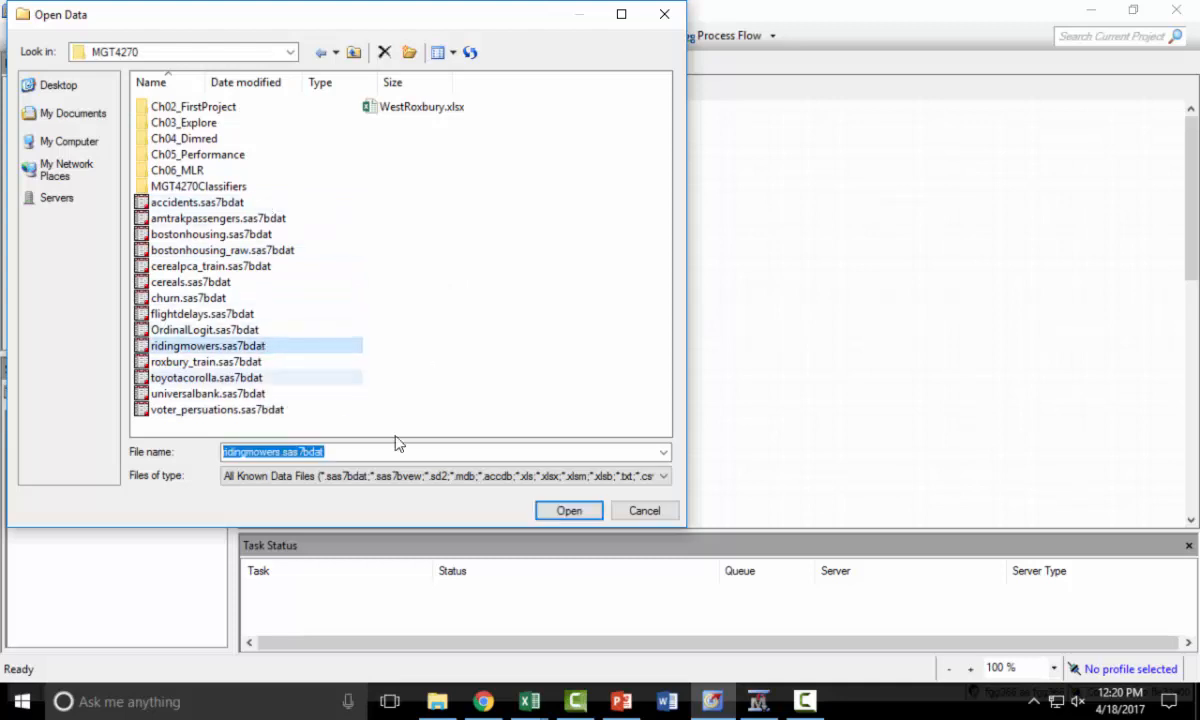
left_click(569, 511)
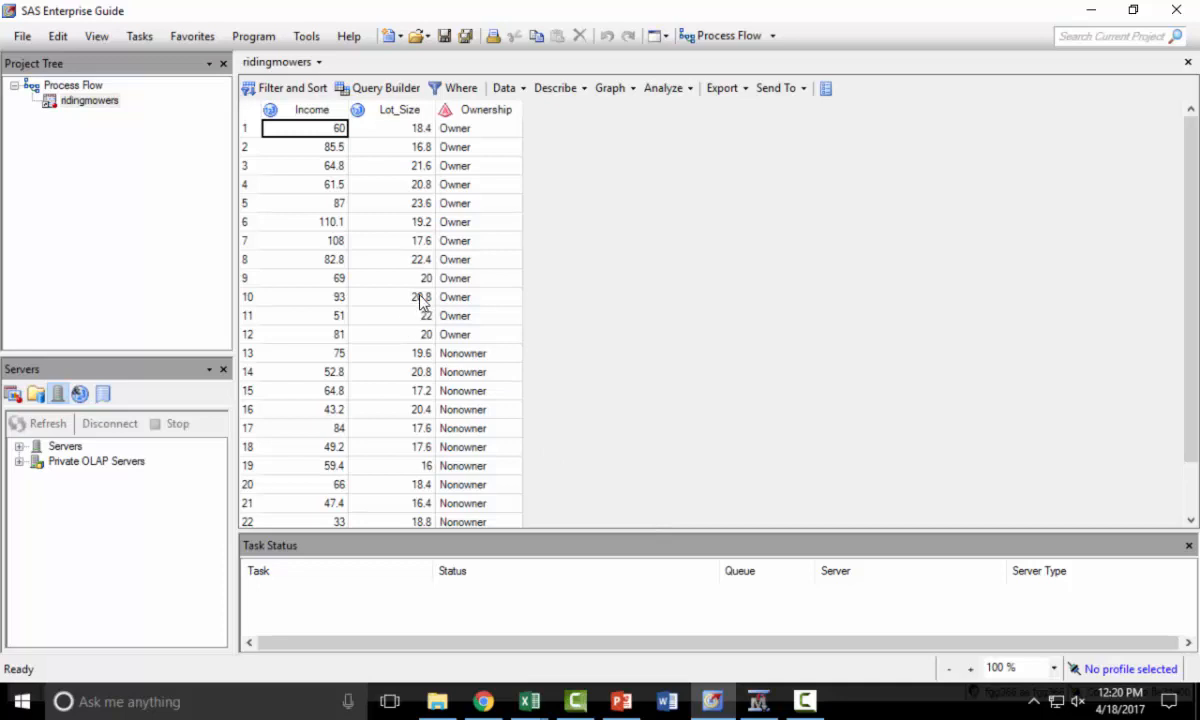
- Close the data view and start a Discriminant Analysis task on the ridingmowers data
left_click(1187, 62)
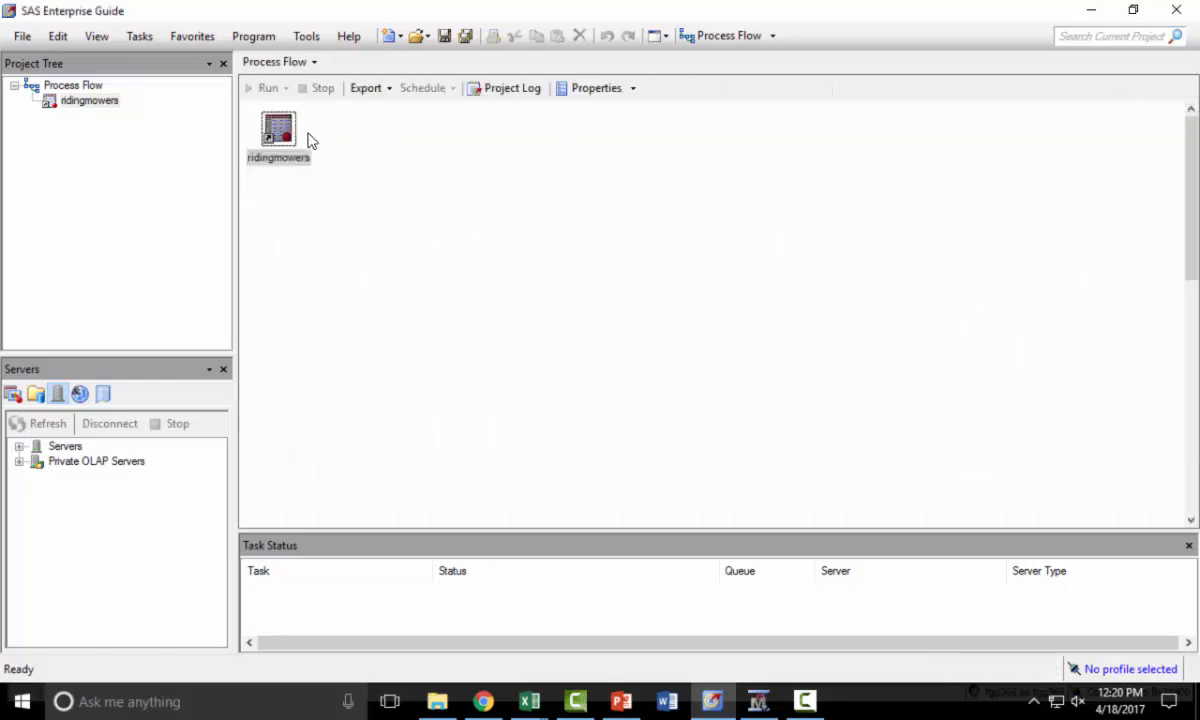
left_click(138, 37)
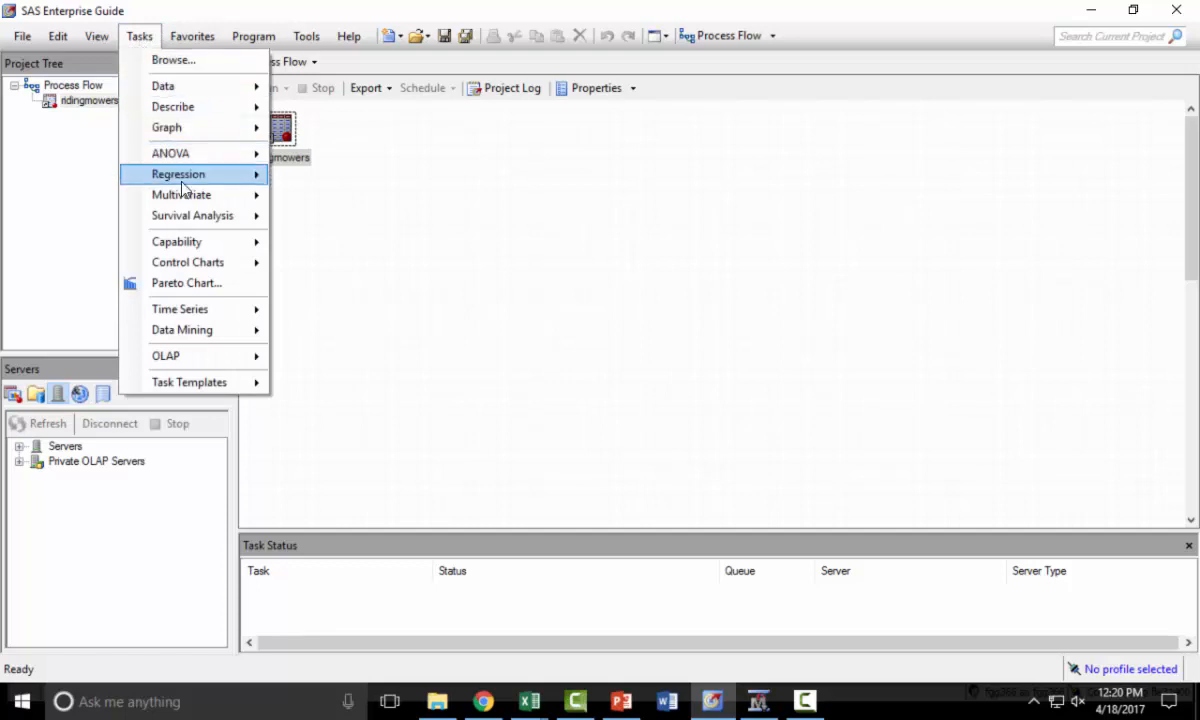
mouse_move(180, 204)
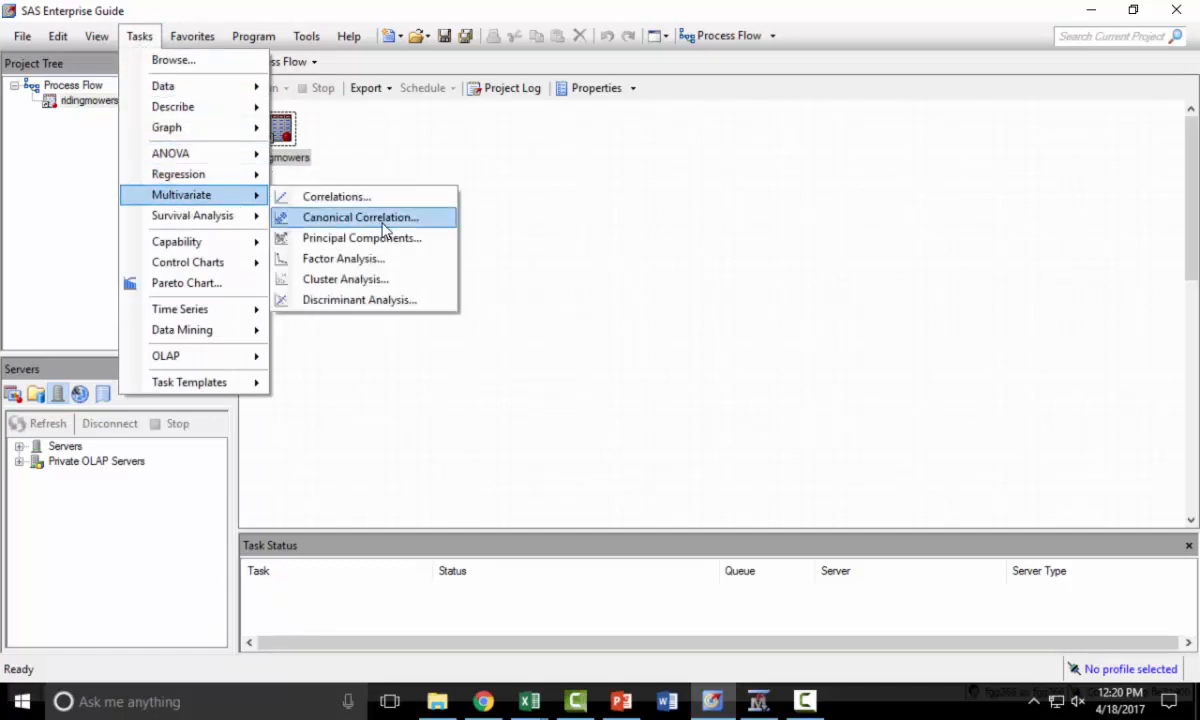
left_click(432, 306)
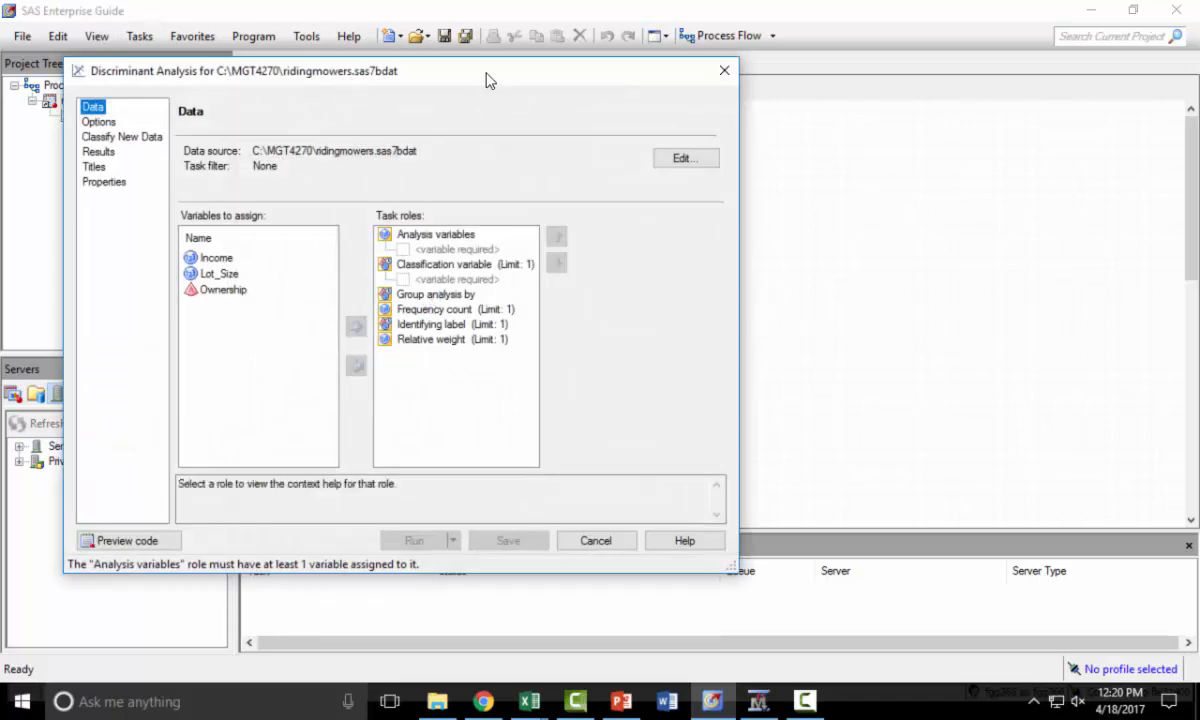
left_click_drag(486, 80, 692, 86)
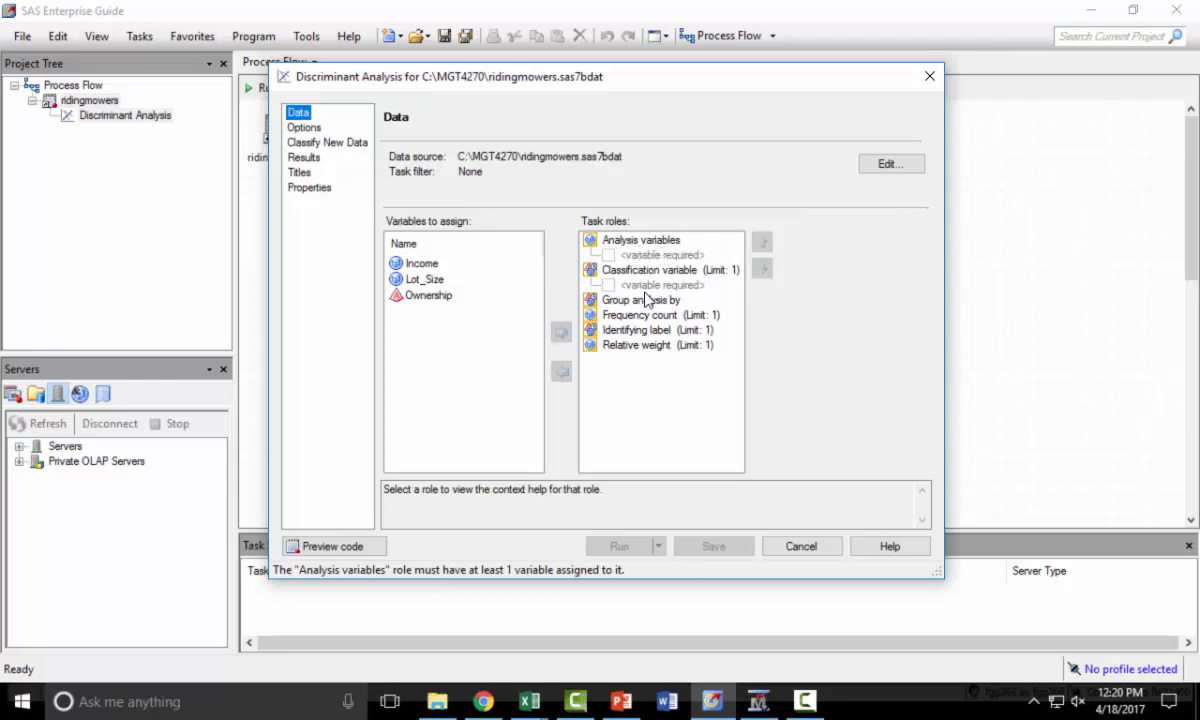
- Assign Ownership as the classification variable and Income and Lot_Size as the analysis variables
left_click(410, 296)
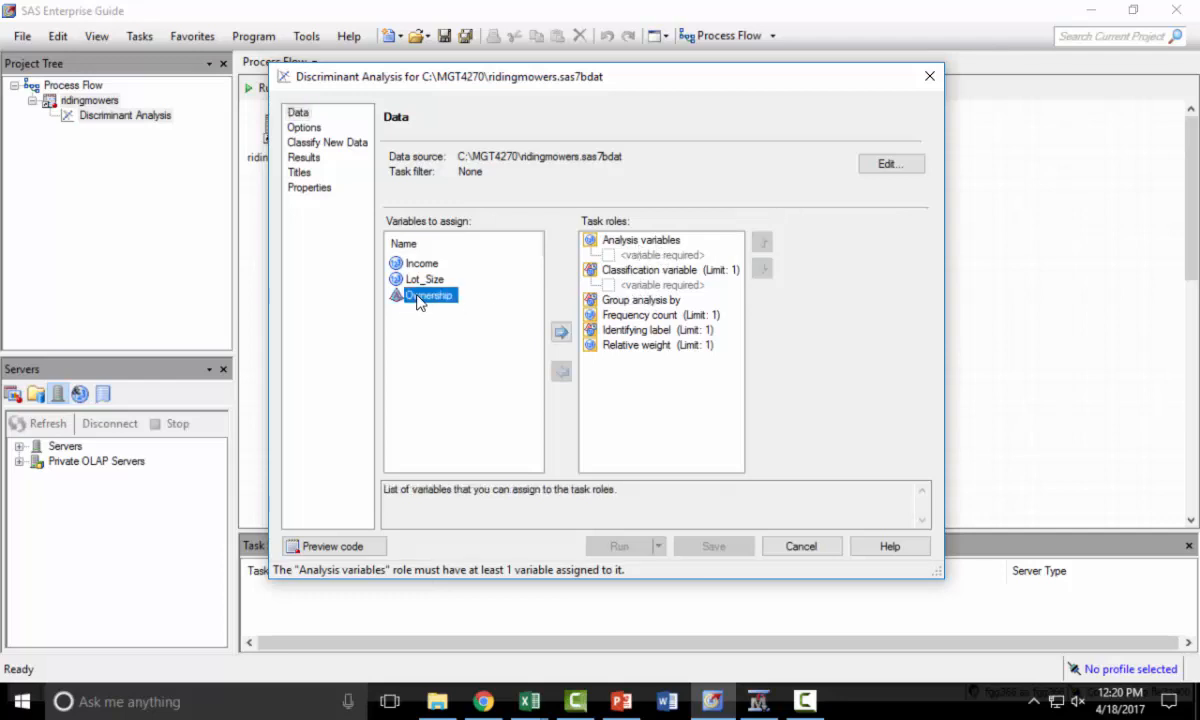
left_click_drag(530, 303, 624, 285)
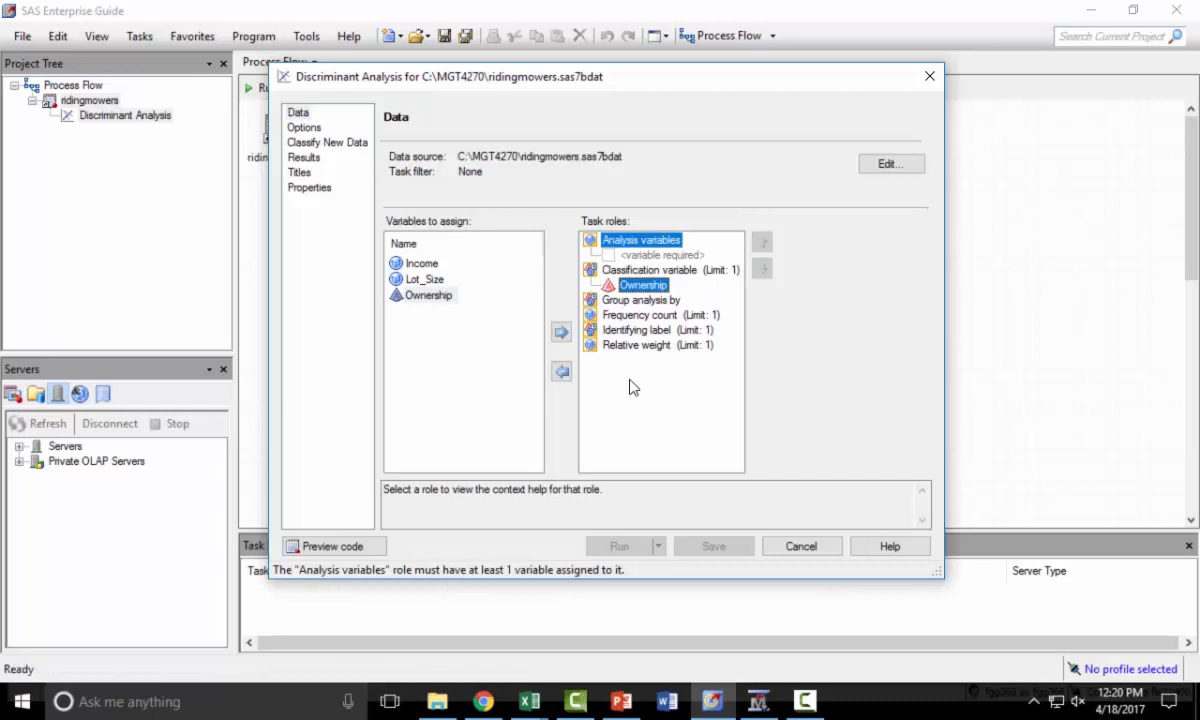
left_click(426, 281)
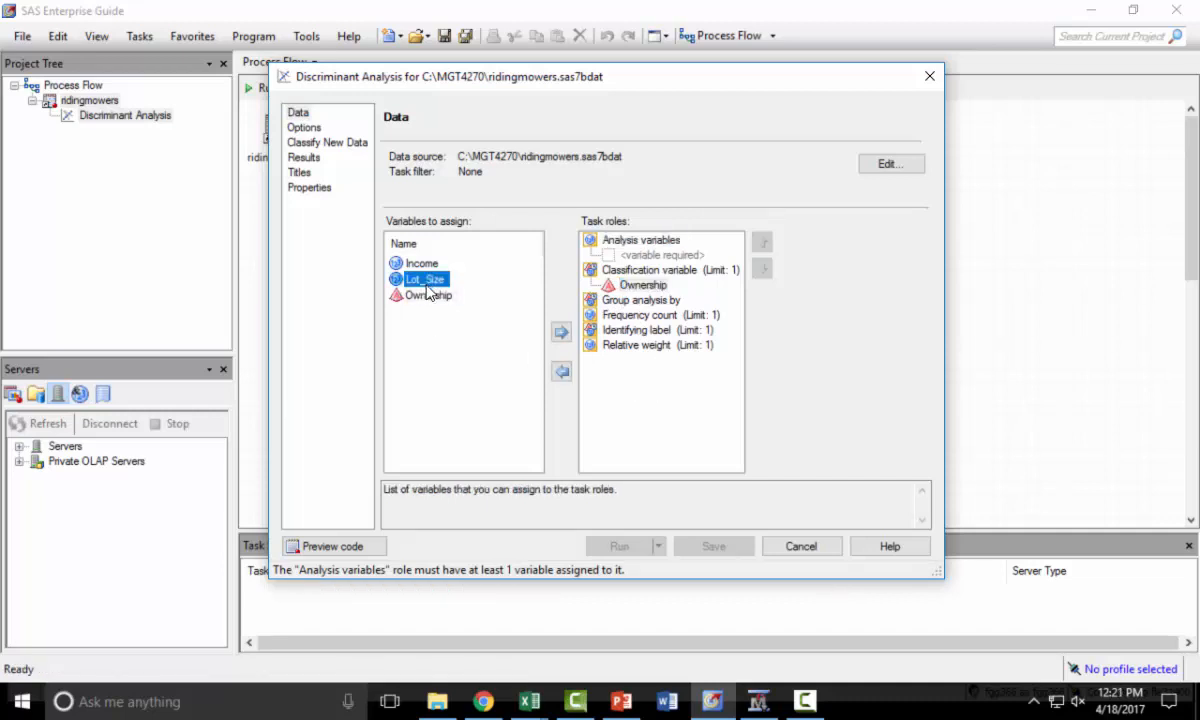
left_click(421, 263, "shift")
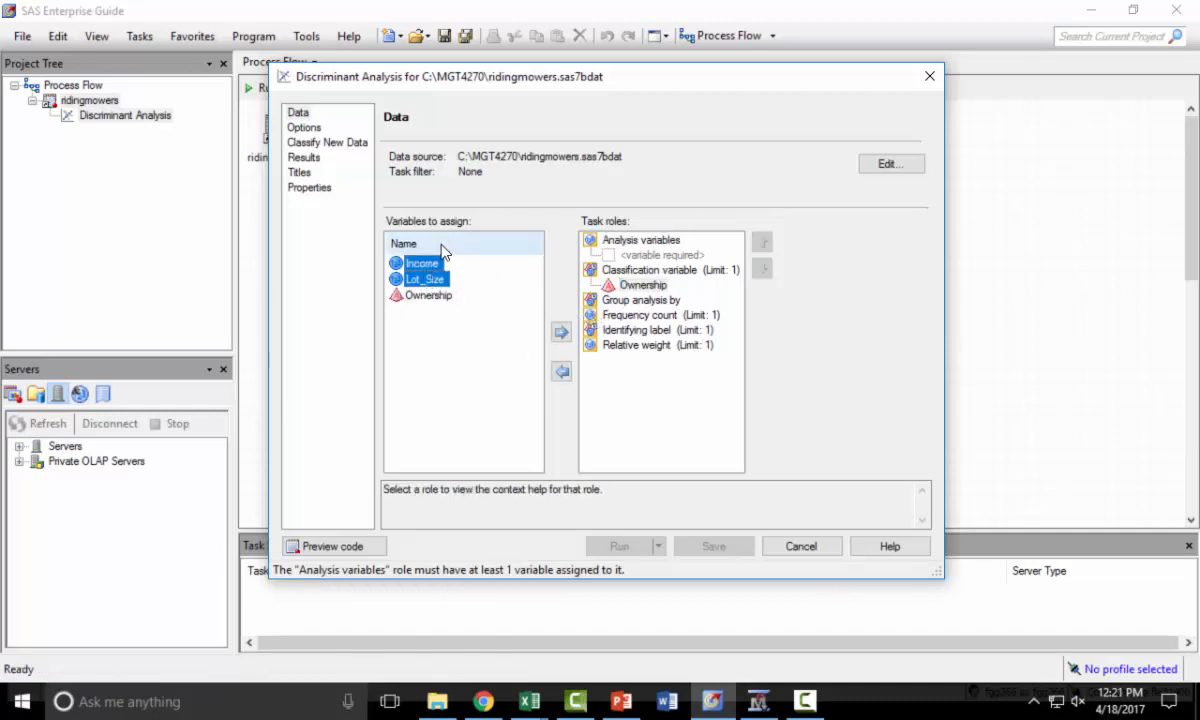
left_click_drag(421, 266, 617, 256)
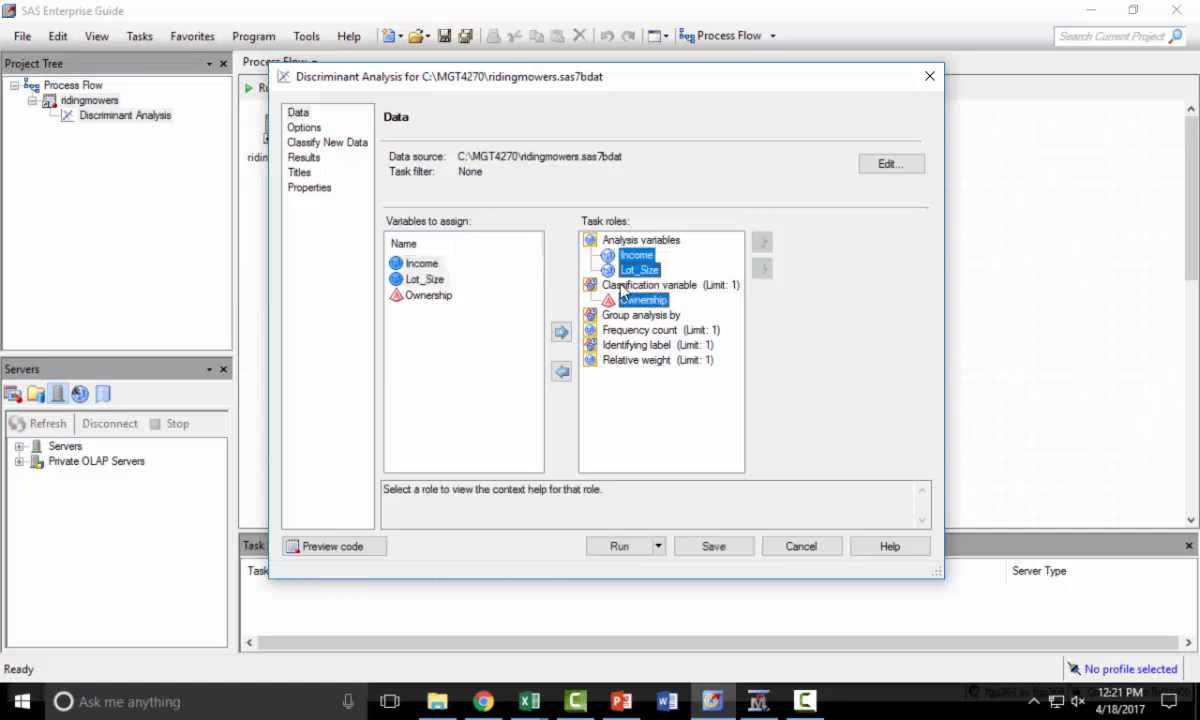
- Run the discriminant analysis with its default options
left_click(316, 132)
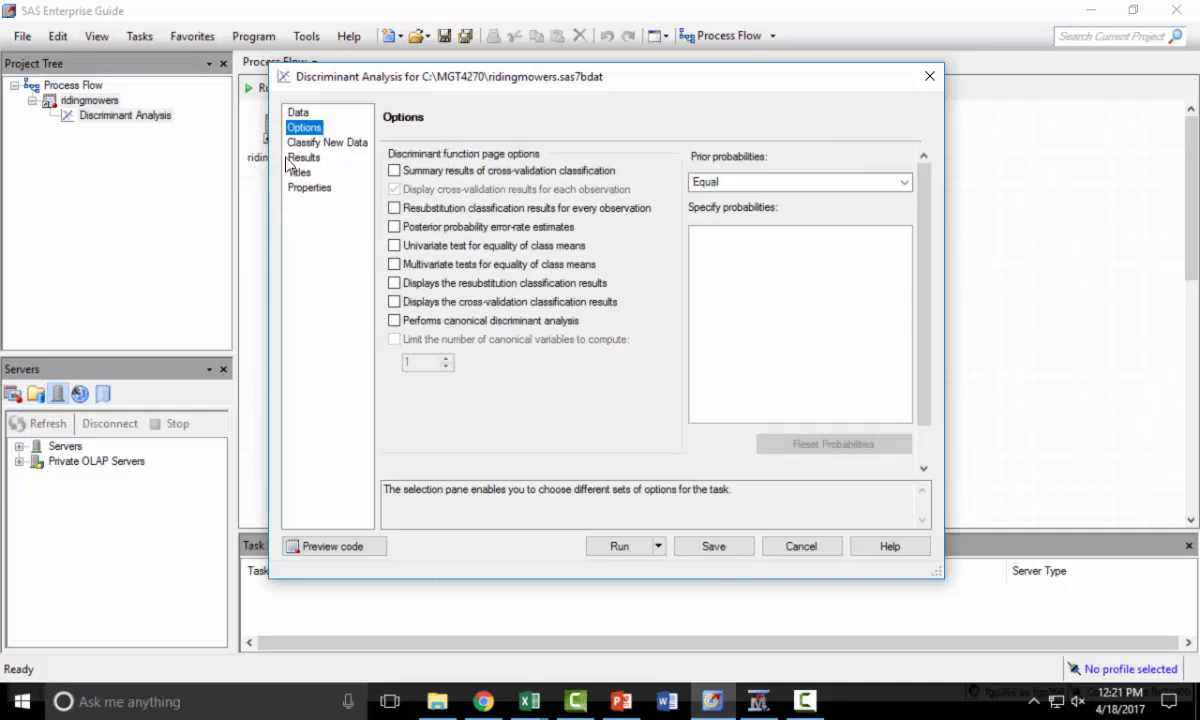
left_click(324, 144)
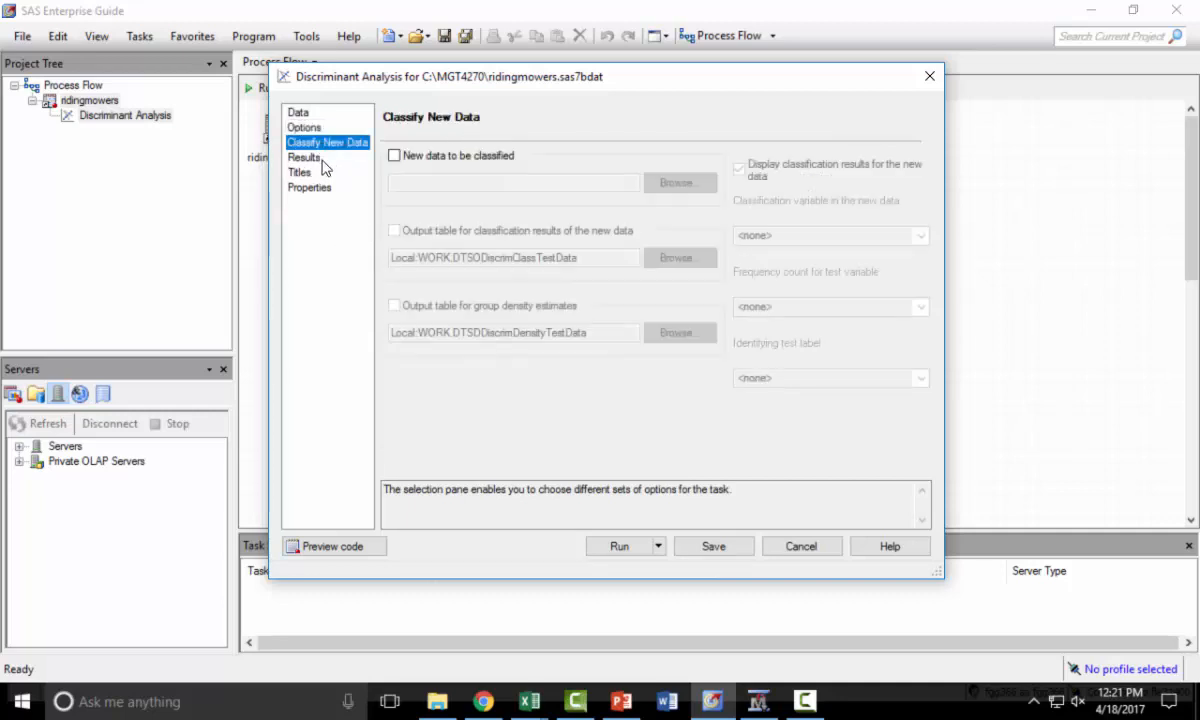
left_click(303, 159)
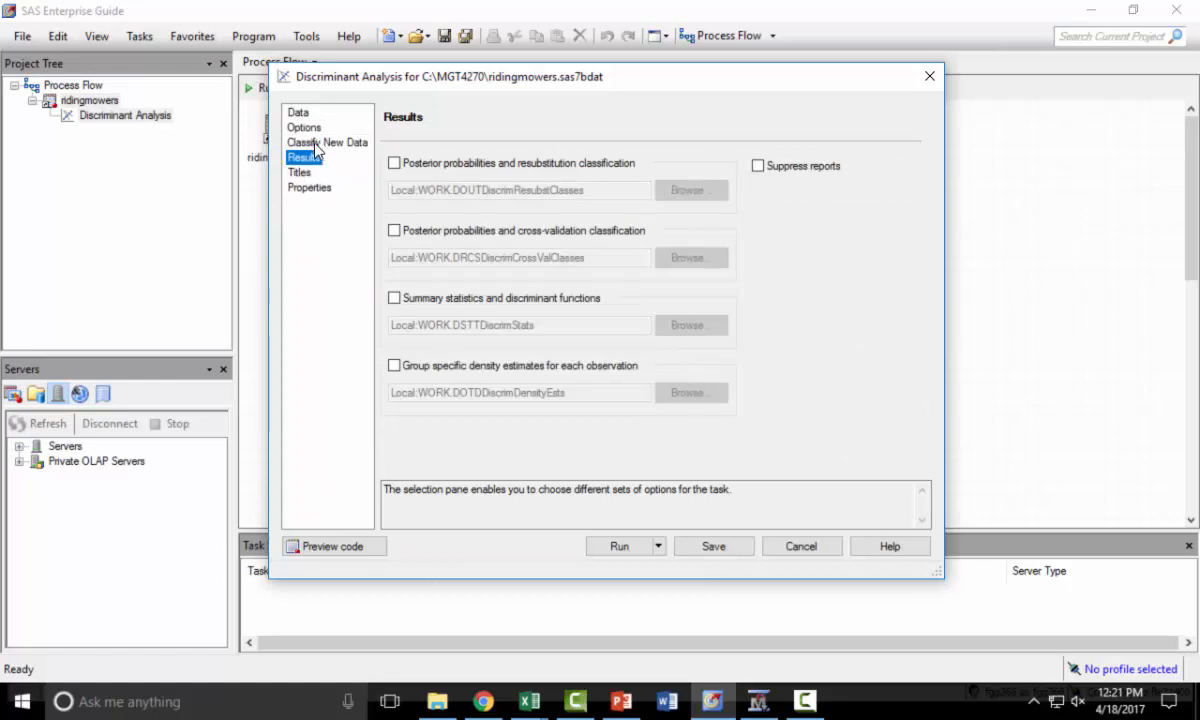
left_click(296, 112)
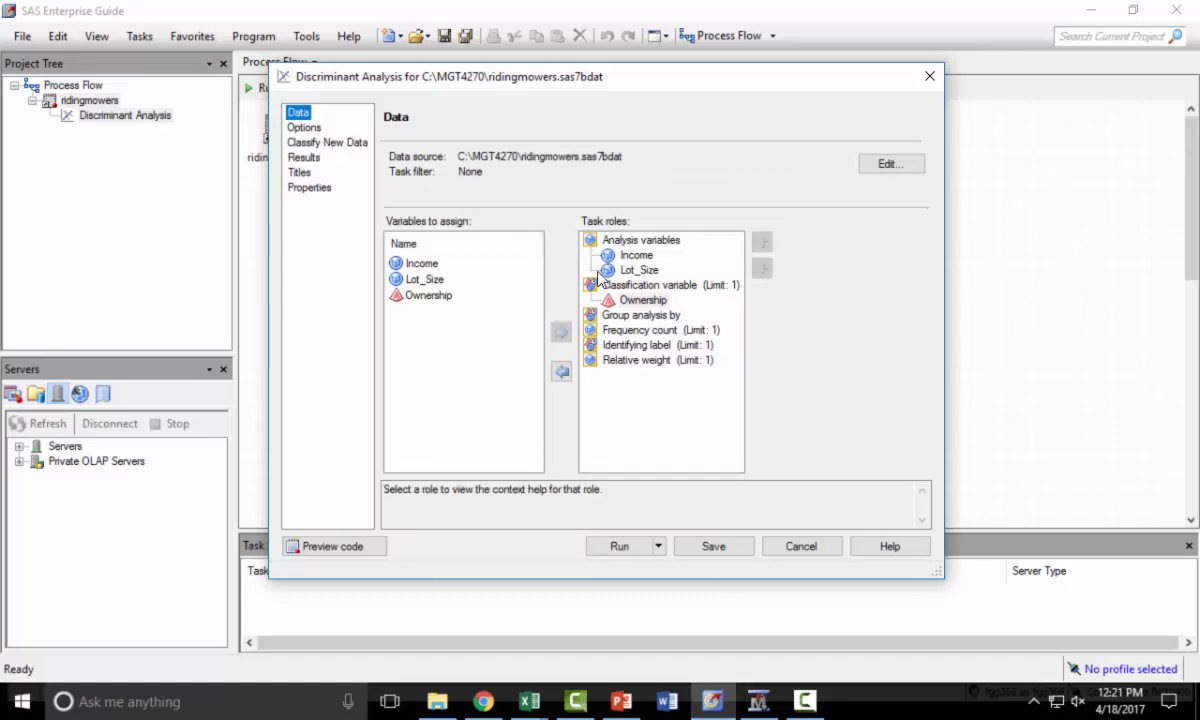
left_click(619, 547)
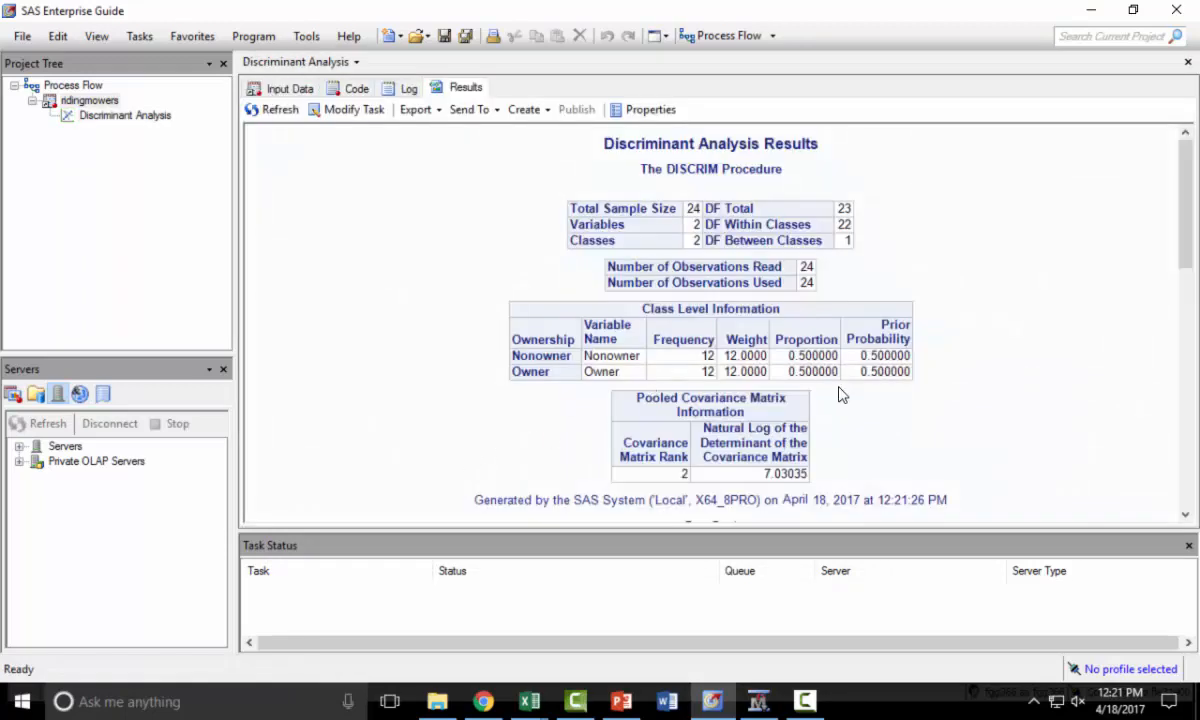
- Copy the Linear Discriminant Function for Ownership table from the results into the Excel sheet at cell G5
scroll(840, 395, "down", 10)
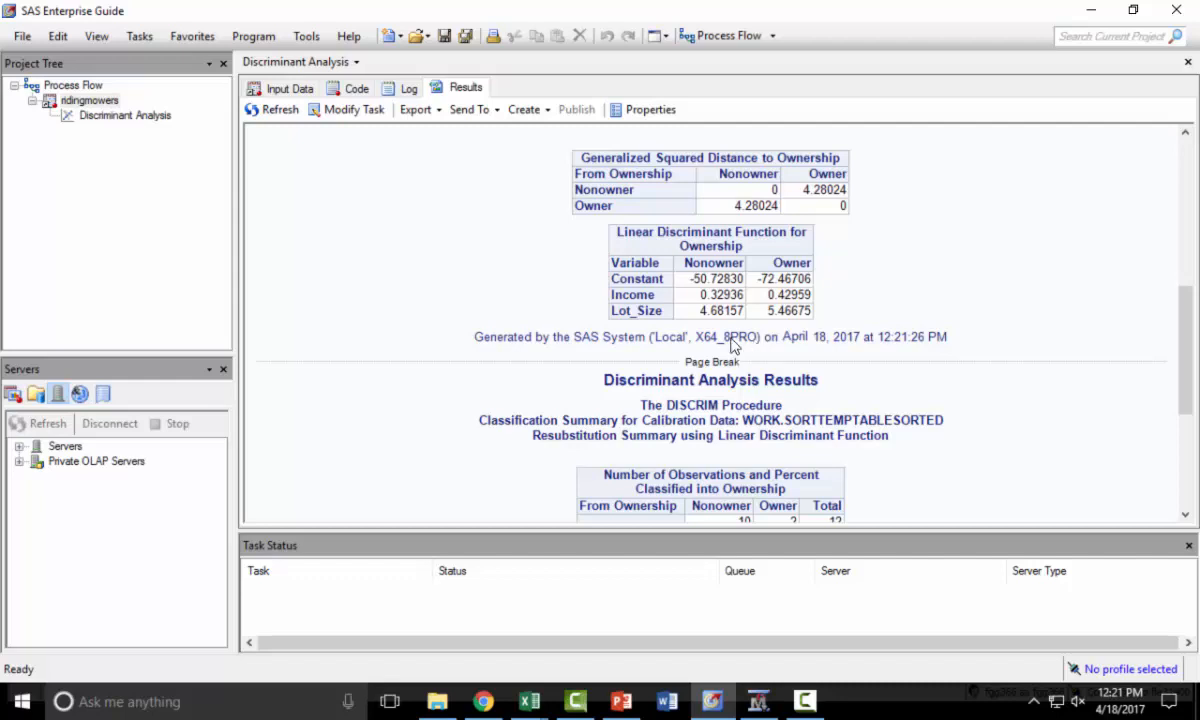
left_click(688, 287)
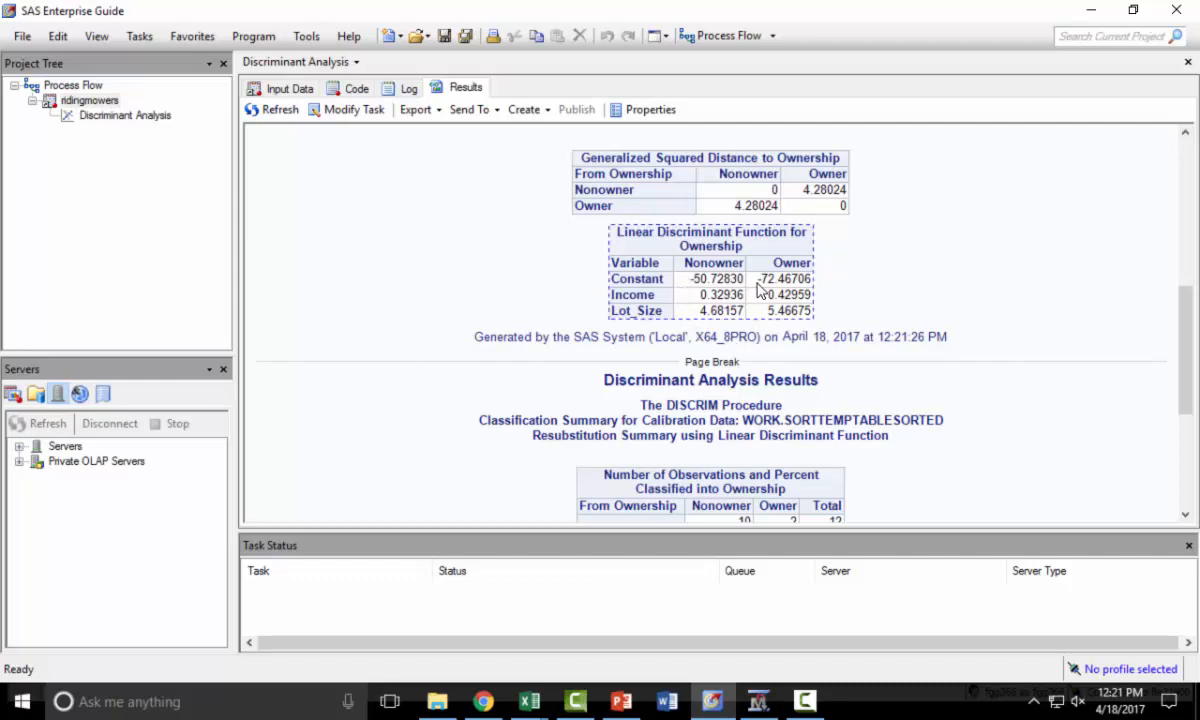
left_click(530, 703)
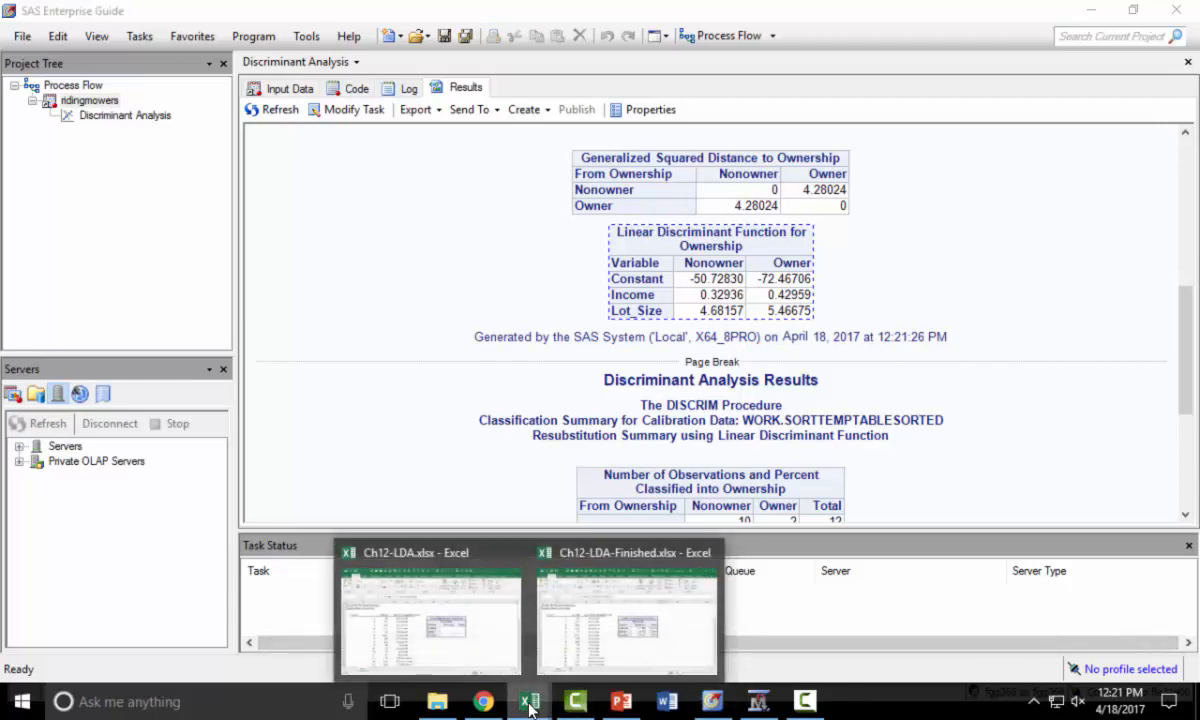
left_click(450, 590)
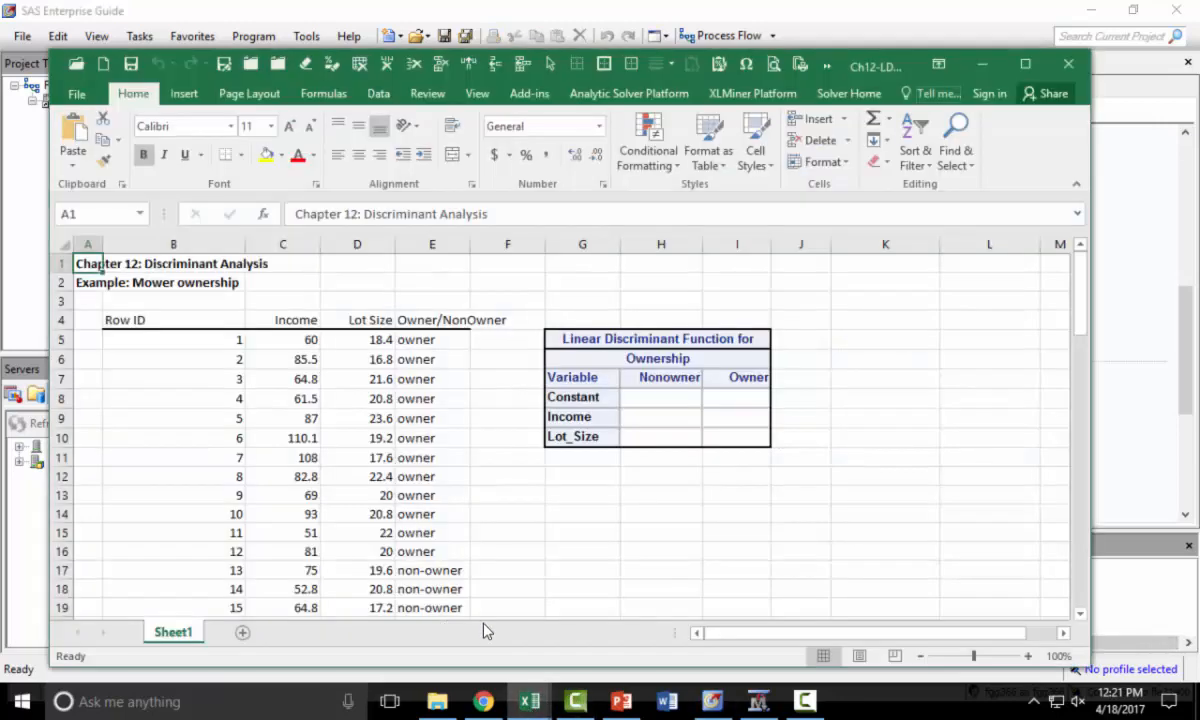
left_click(580, 338)
type("Linear Discriminant Function for Ownership Variable\tNonowner\tOwner Constant\t-50.7283\t-72.46706 Income\t0.32936\t0.42959 Lot_Size\t4.68157\t5.46675")
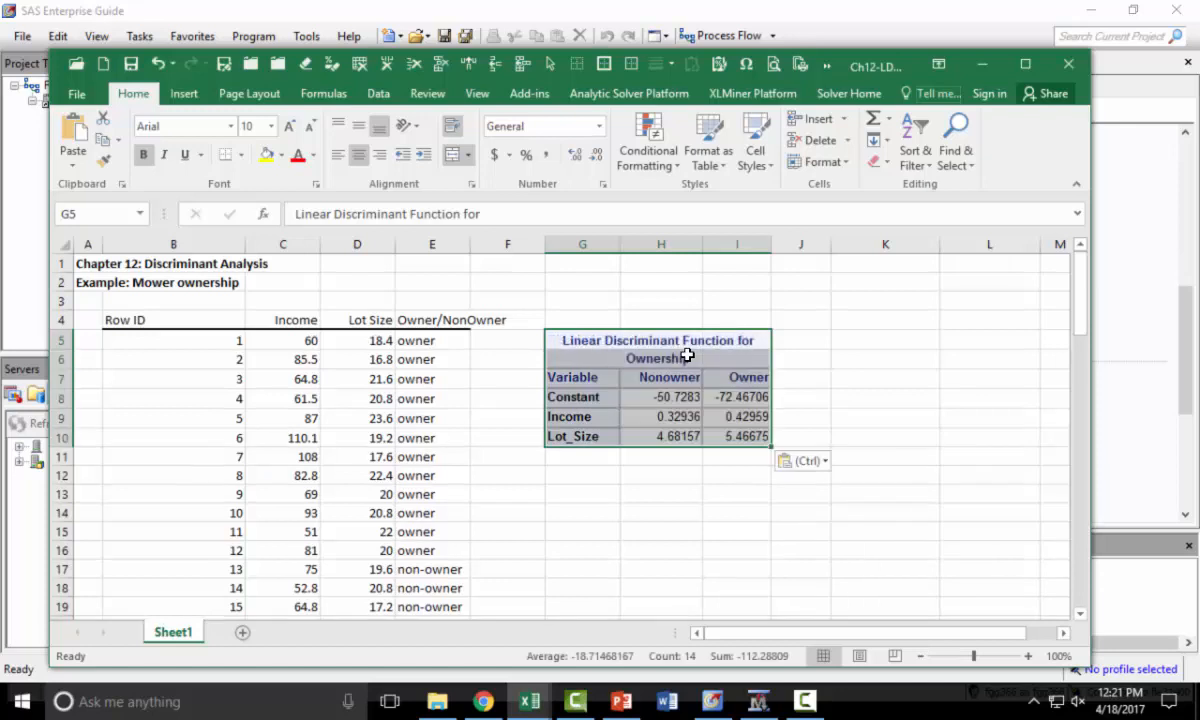
- Apply a thick outside border to the pasted discriminant function table in G5:I10
left_click(847, 472)
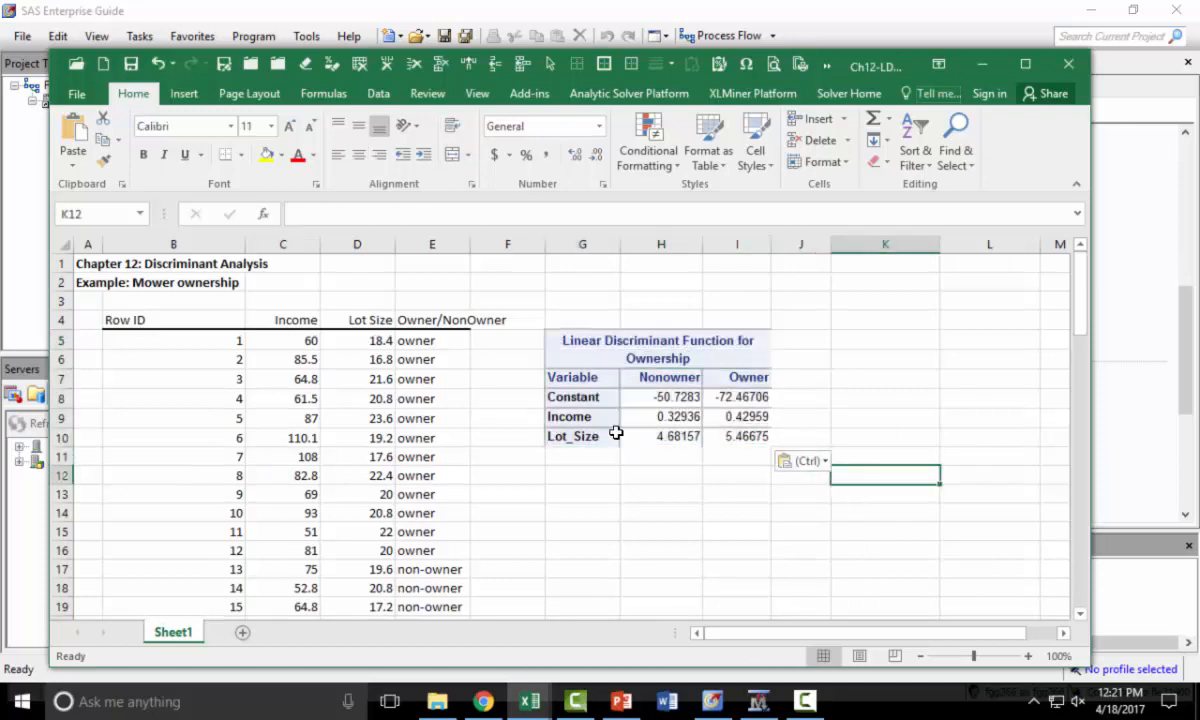
left_click_drag(560, 340, 688, 437)
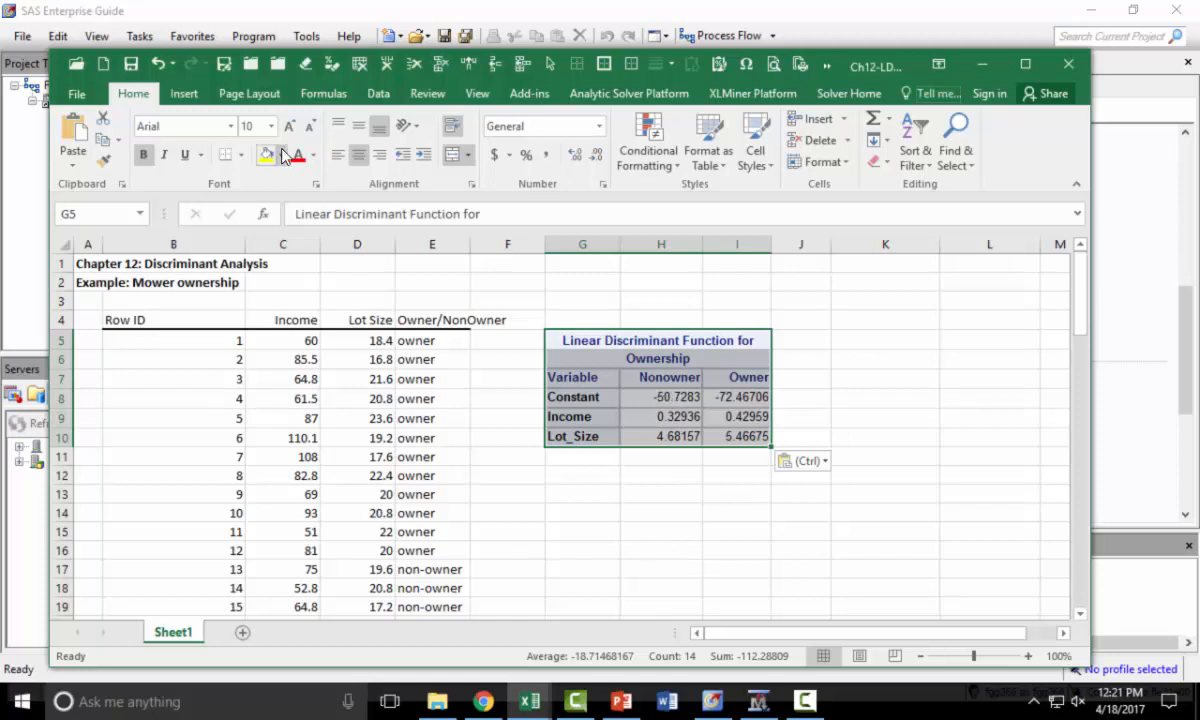
left_click(243, 157)
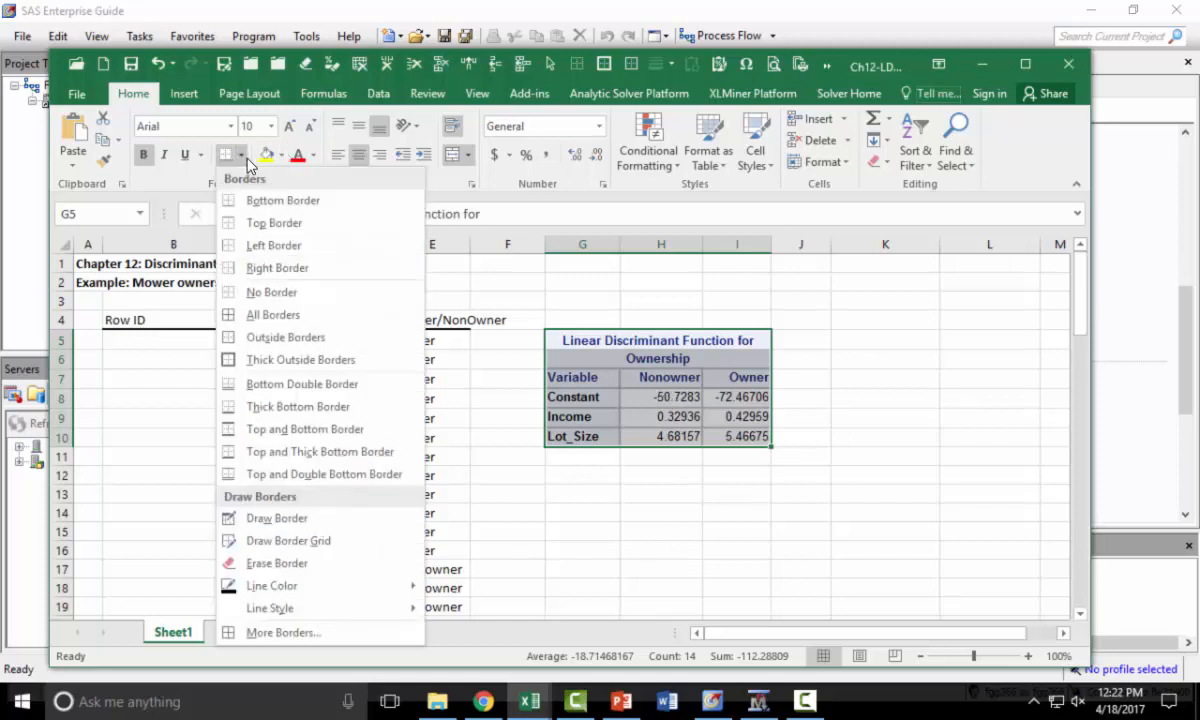
left_click(279, 356)
left_click(800, 550)
- Fill C34:E35 under Linear Discriminant Functions with the array formula =TRANSPOSE(H8:I10)
scroll(915, 463, "down", 6)
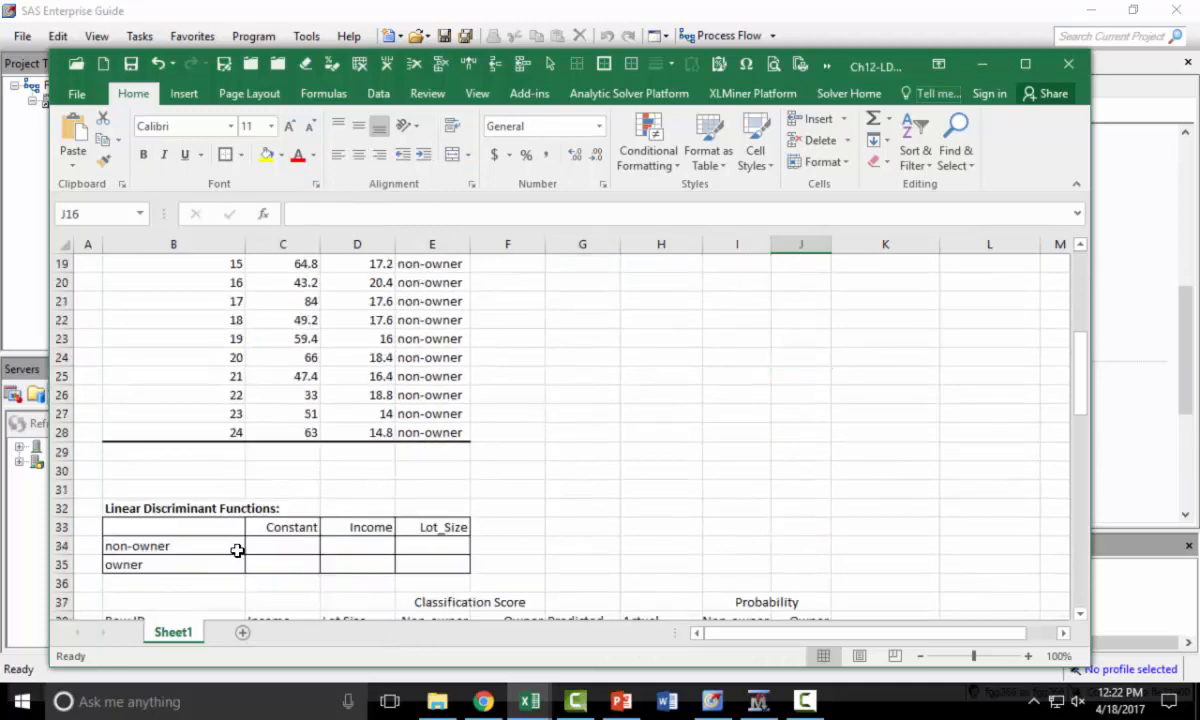
scroll(691, 514, "up", 6)
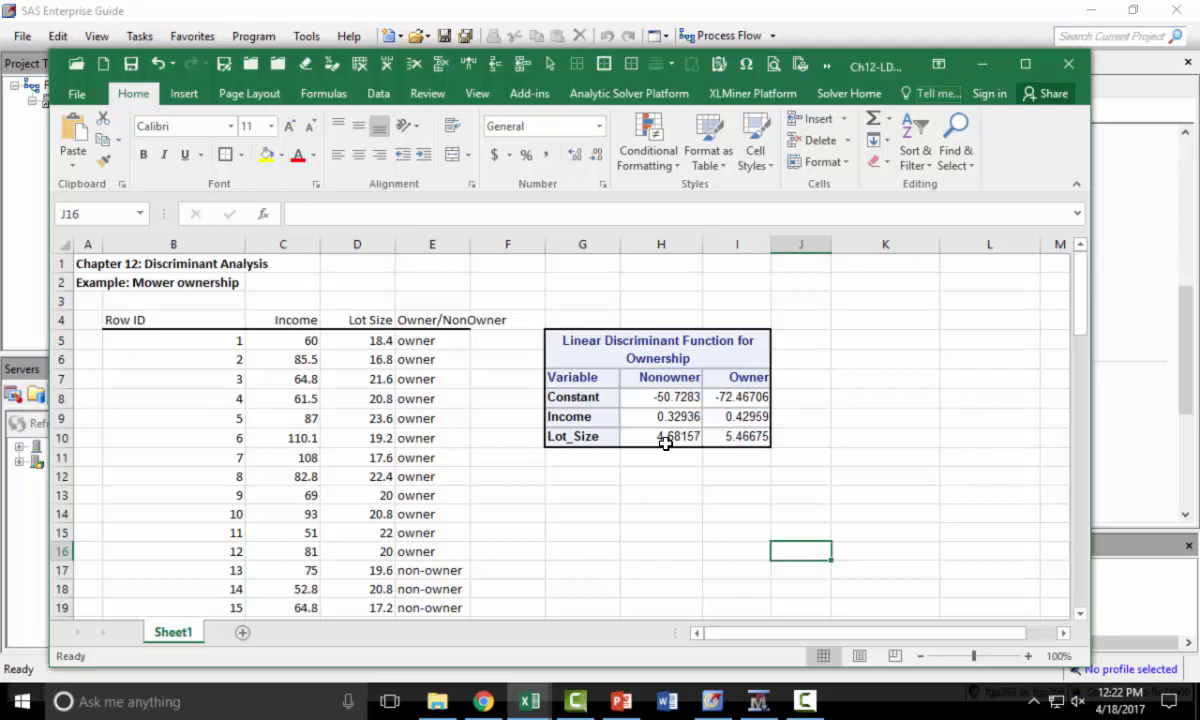
scroll(666, 448, "down", 8)
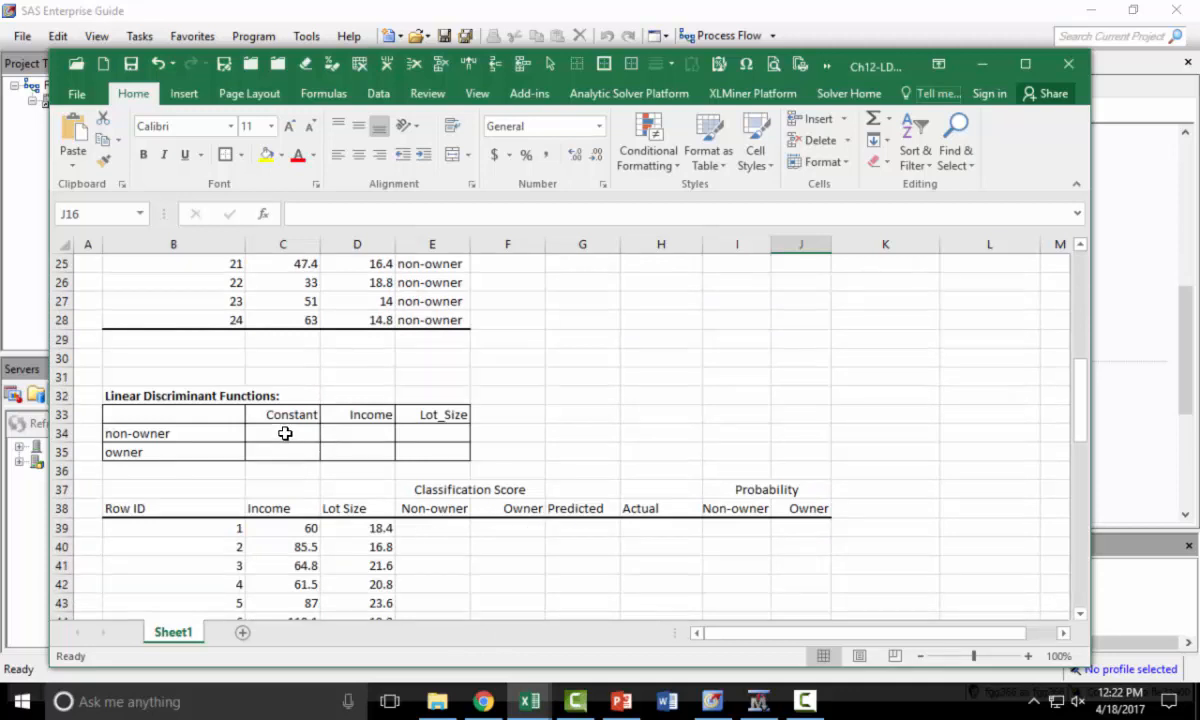
left_click_drag(285, 433, 420, 450)
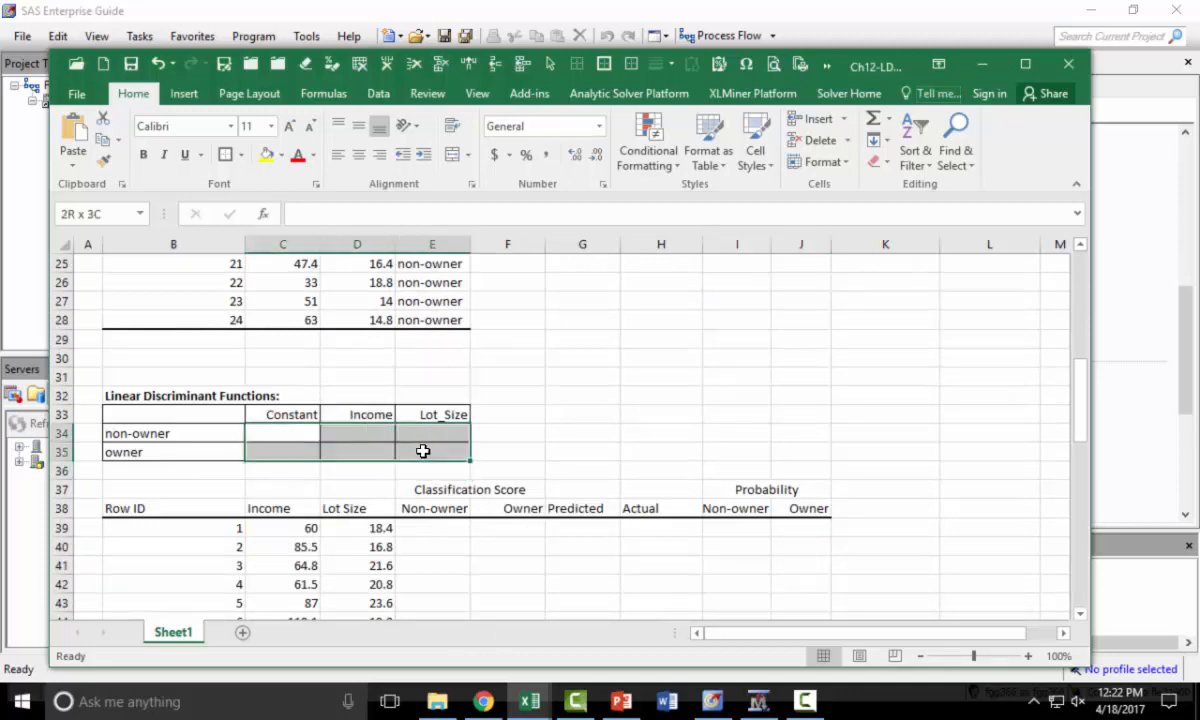
scroll(600, 466, "up", 8)
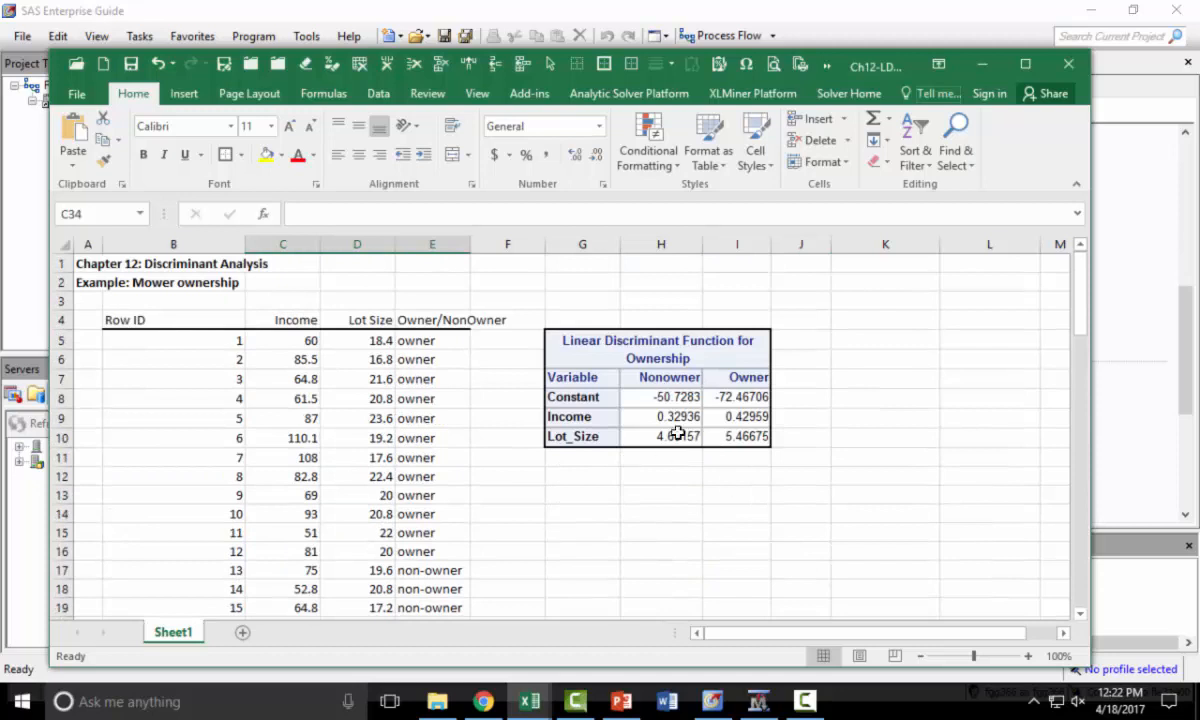
scroll(667, 428, "down", 7)
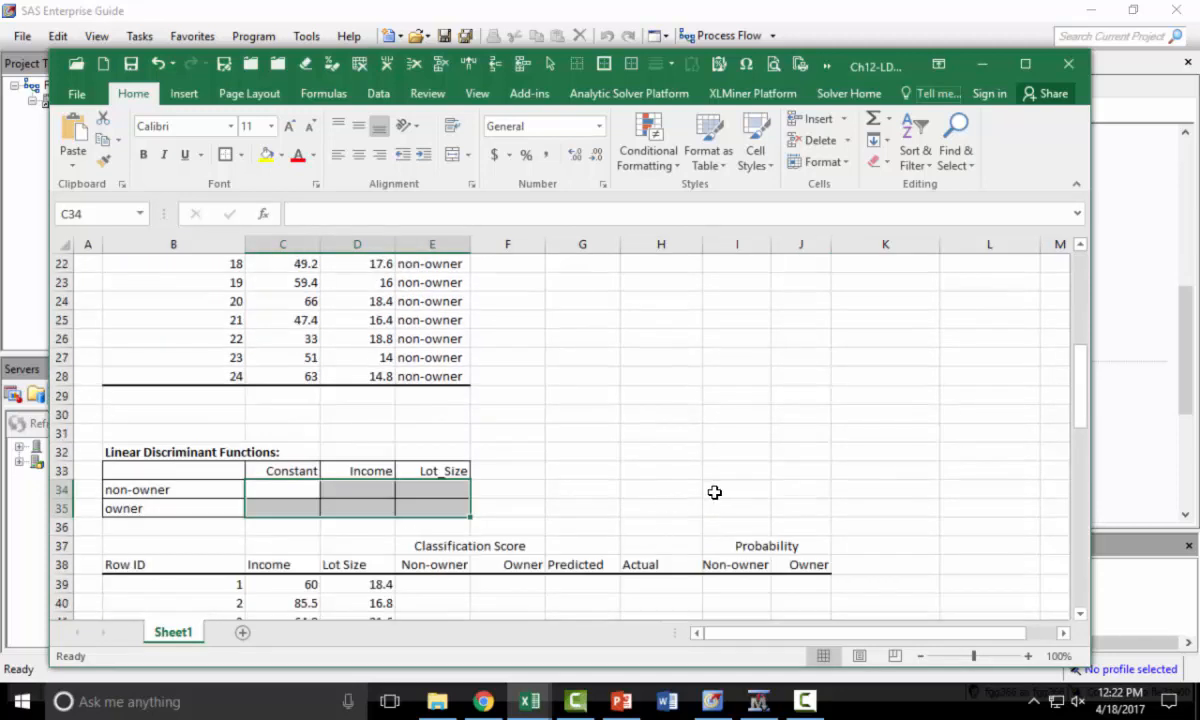
type("=")
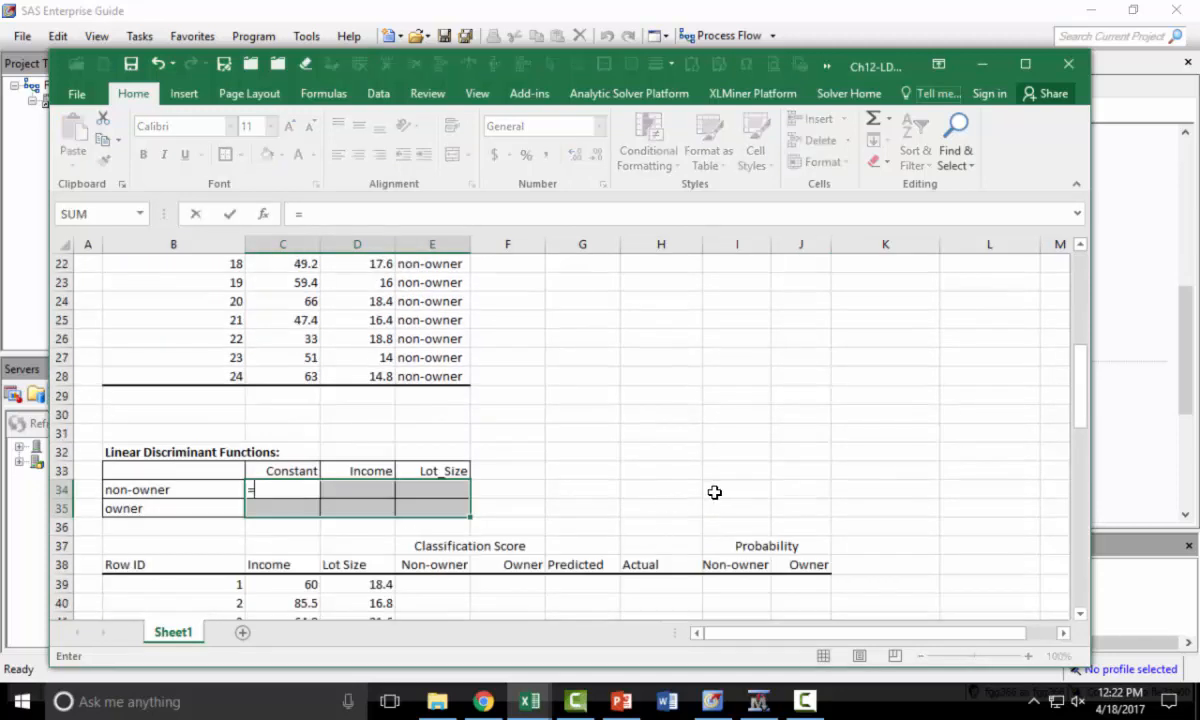
type("trans")
key("Tab")
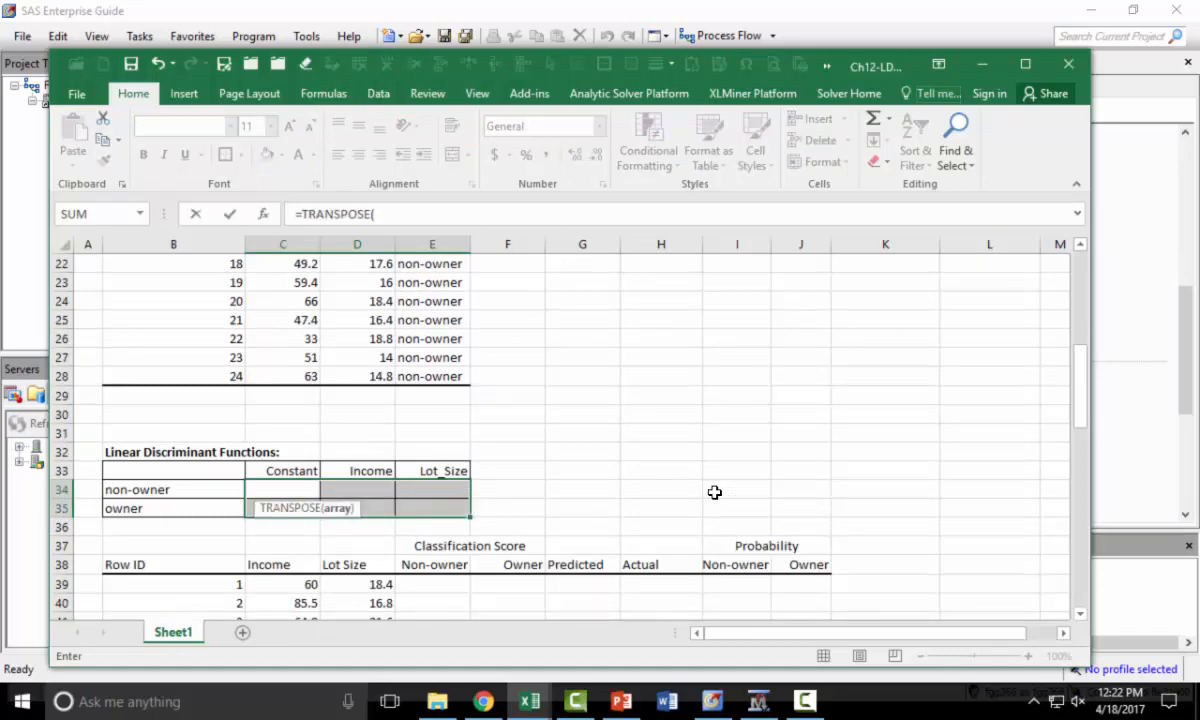
scroll(715, 490, "up", 7)
left_click_drag(665, 398, 721, 433)
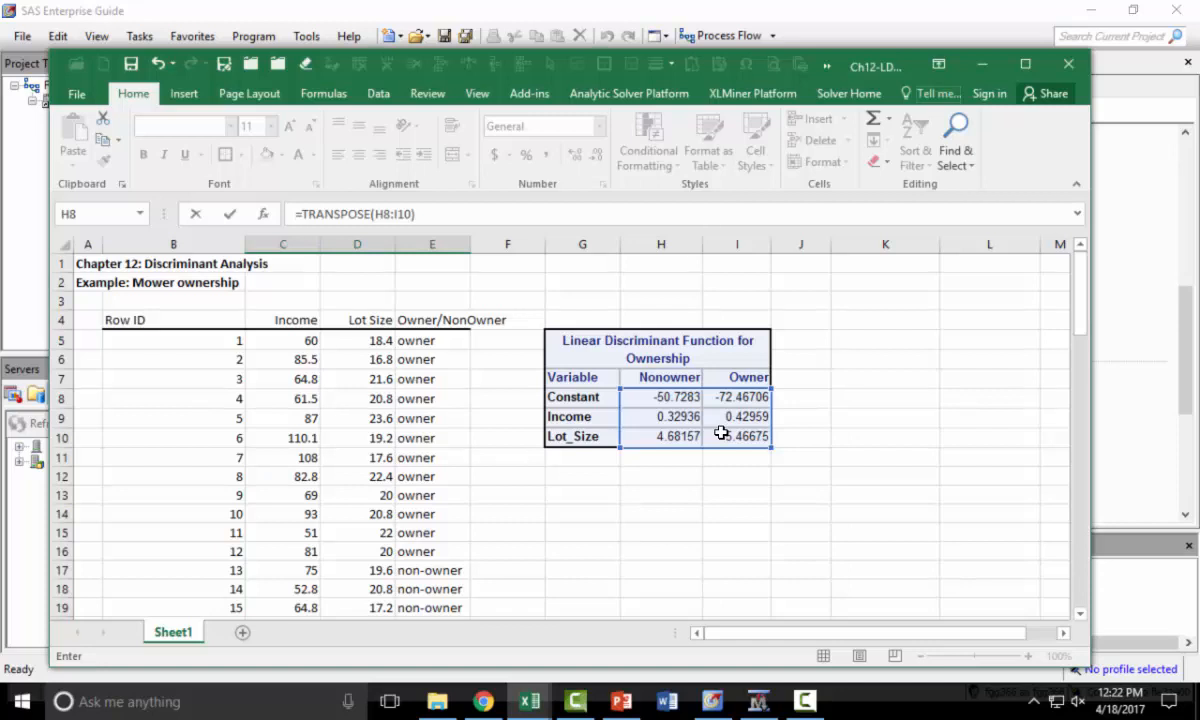
key("ctrl+shift+Return")
scroll(705, 445, "down", 6)
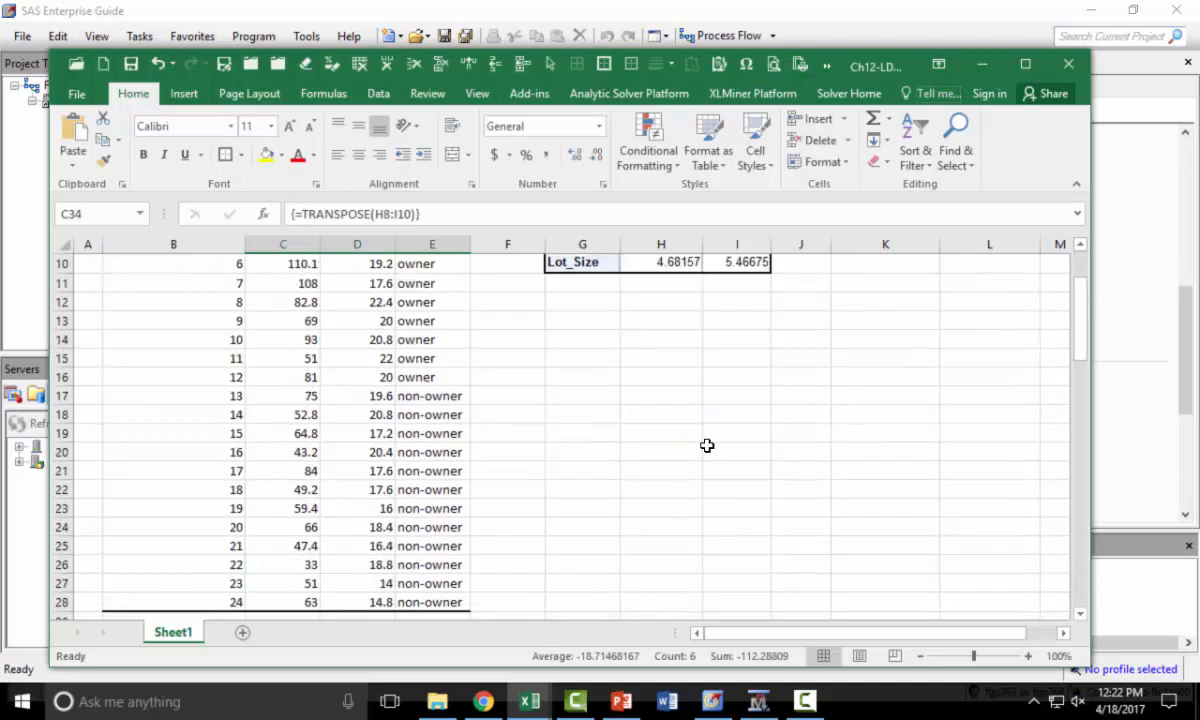
left_click(595, 528)
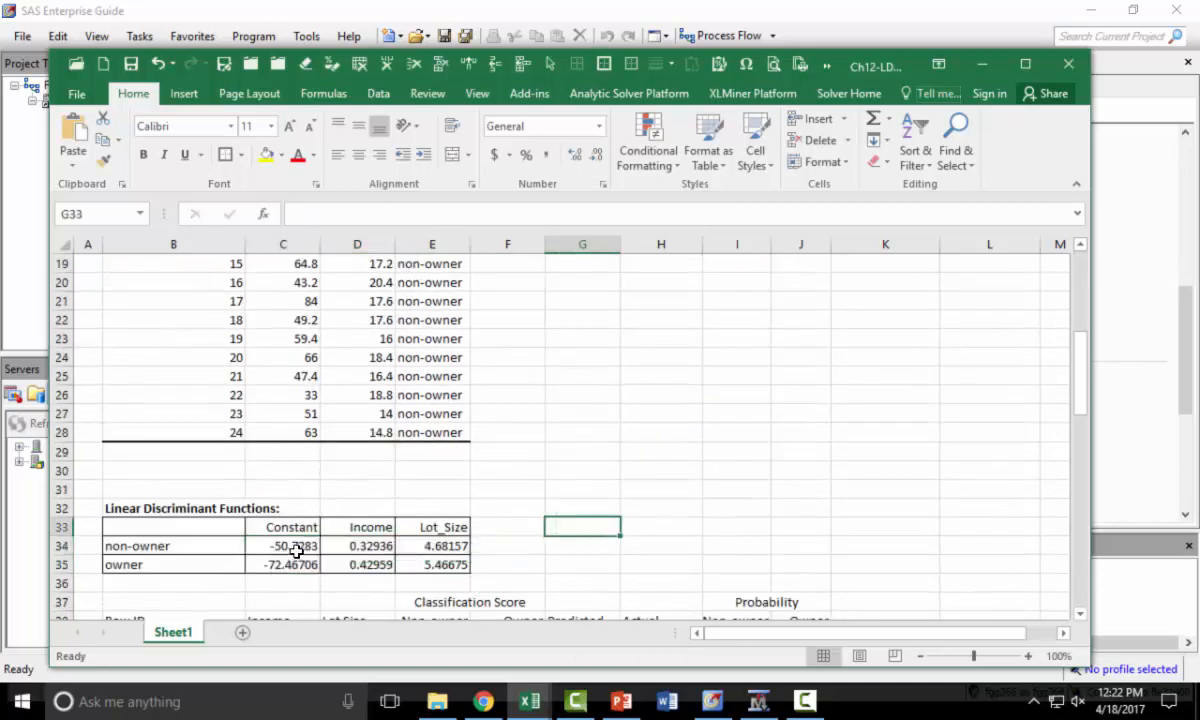
- Enter the non-owner classification score formula =$C$34+SUMPRODUCT($D$34:$E$34,C39:D39) in E39
scroll(565, 506, "up", 5)
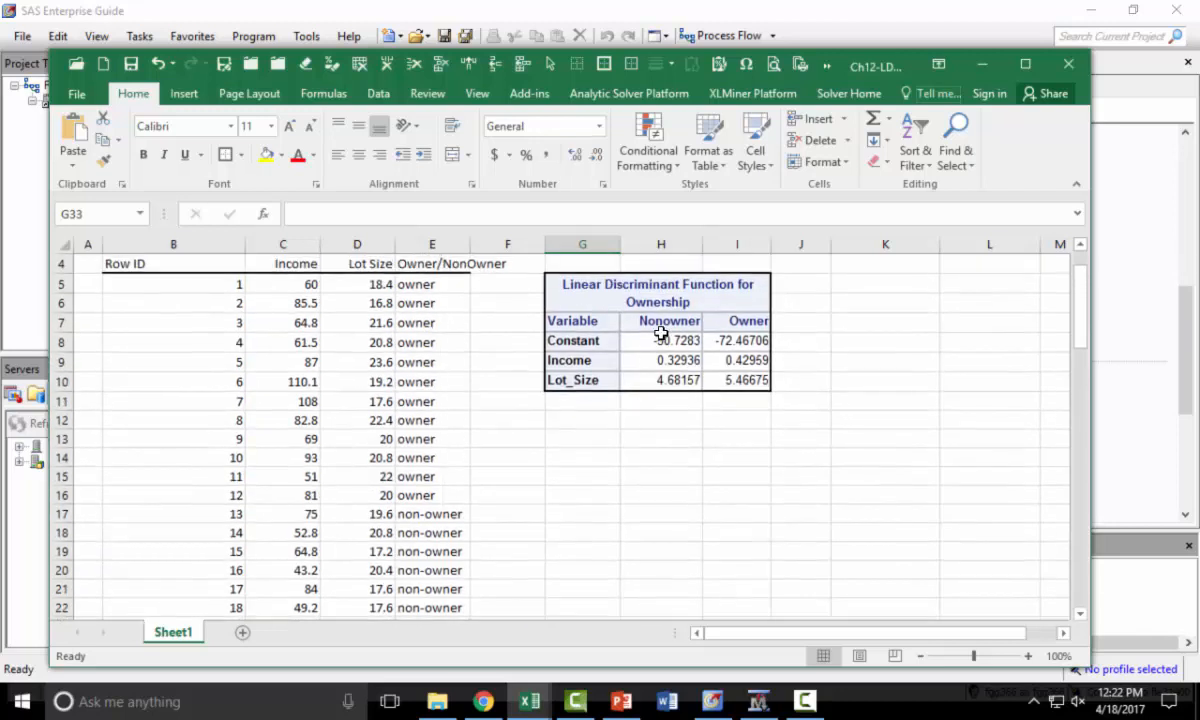
scroll(656, 471, "down", 8)
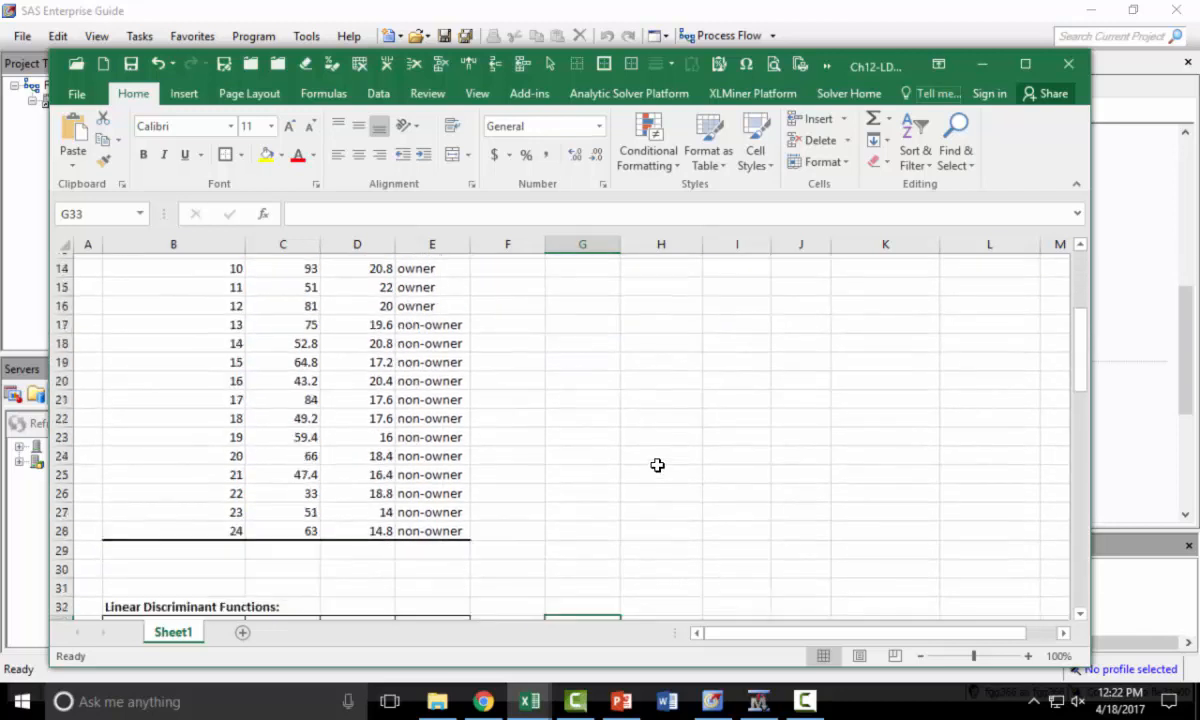
scroll(310, 495, "up", 2)
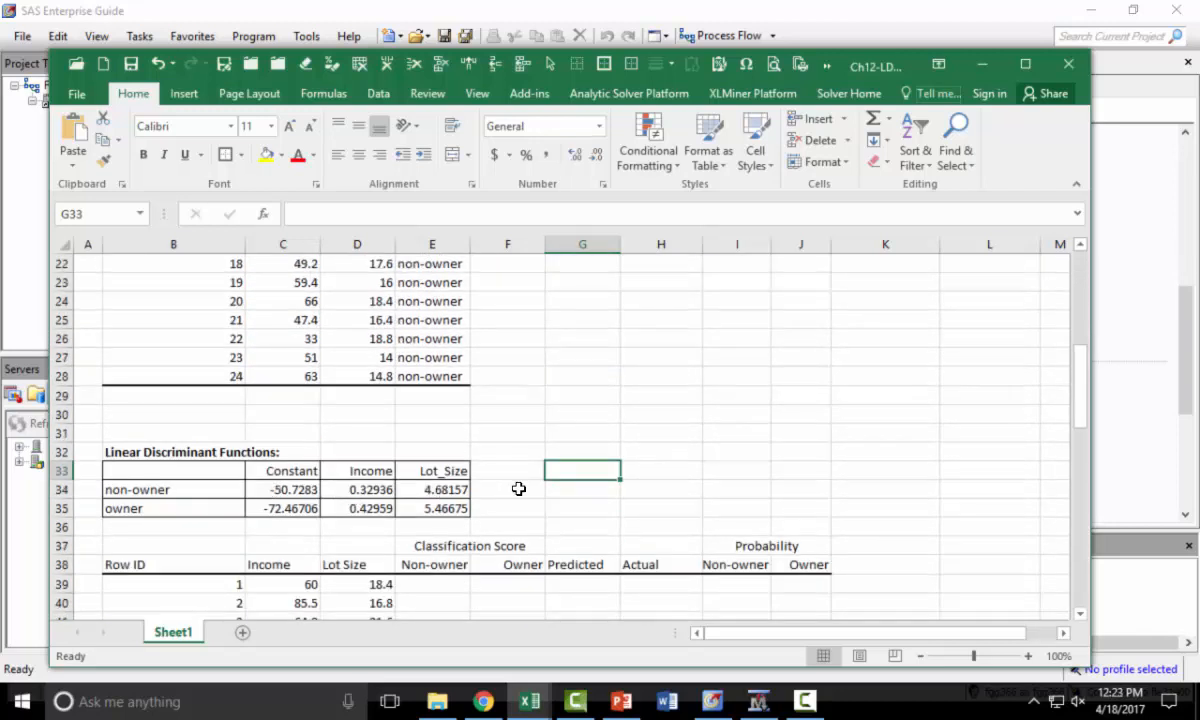
scroll(525, 482, "up", 6)
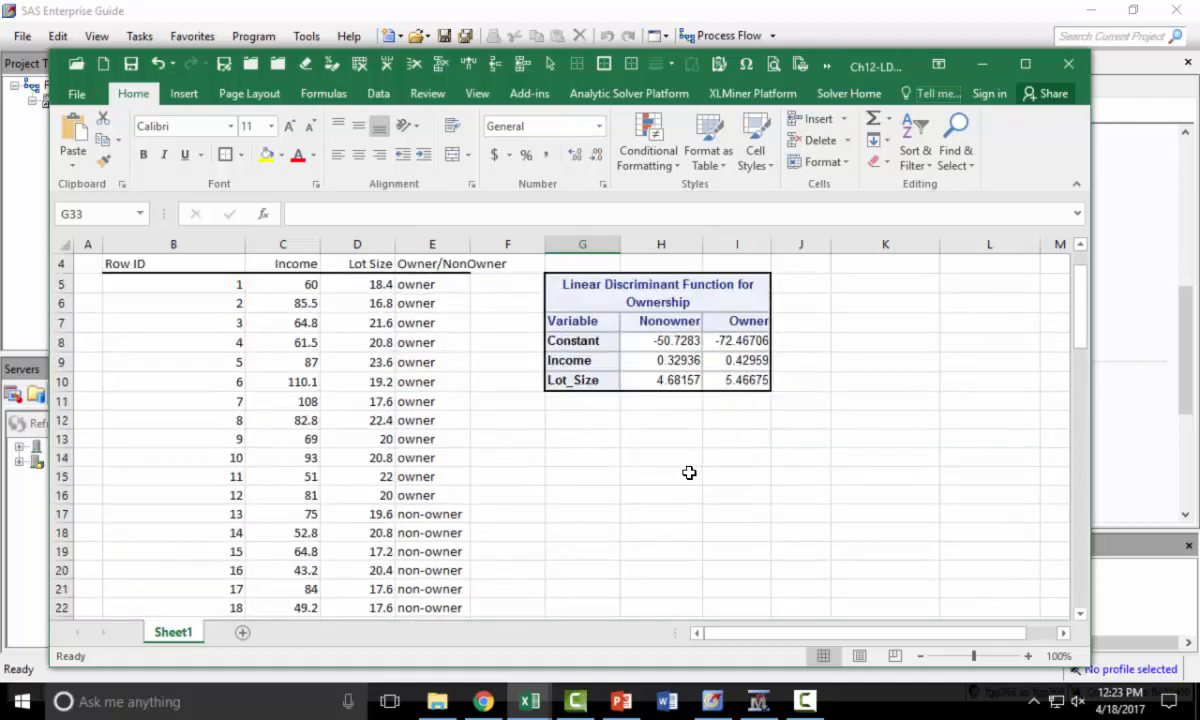
scroll(689, 472, "down", 5)
scroll(430, 520, "down", 3)
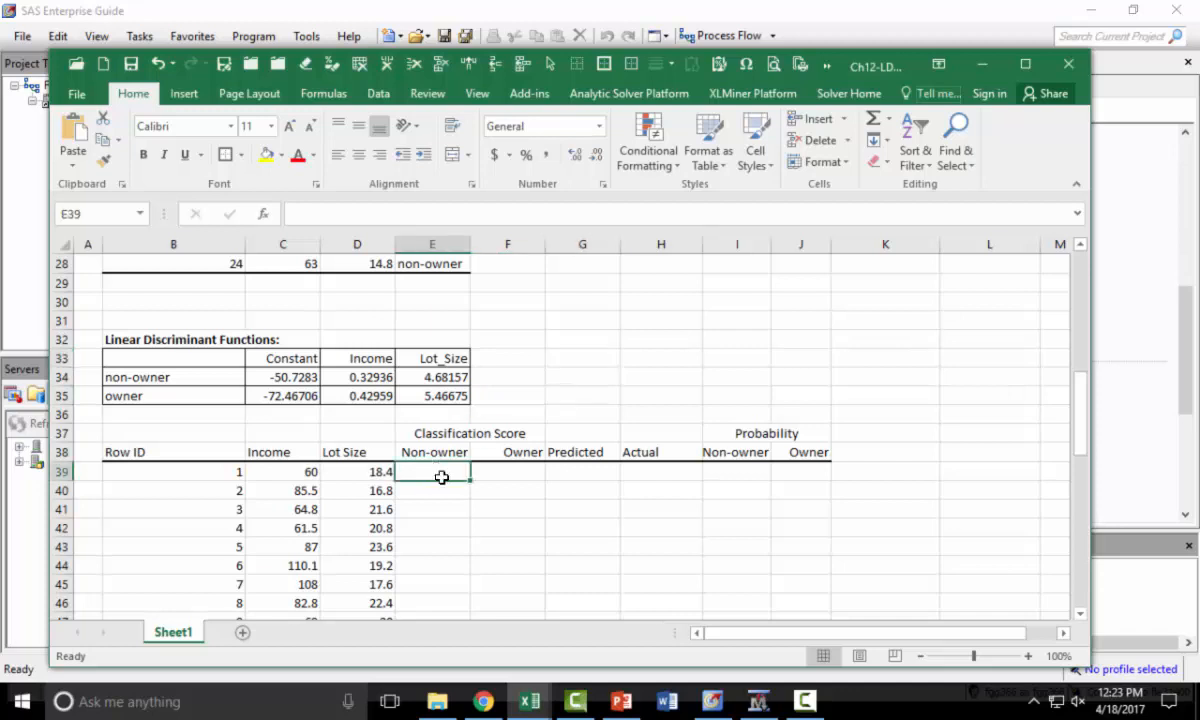
left_click(463, 473)
type("=")
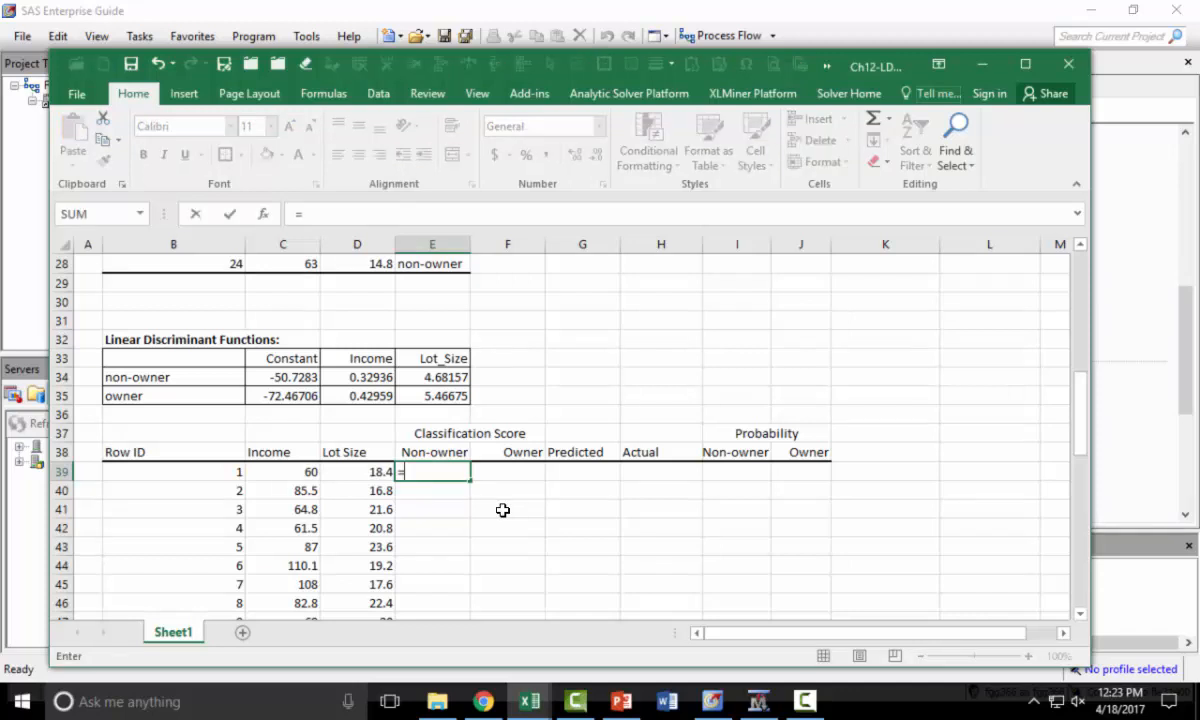
left_click(266, 377)
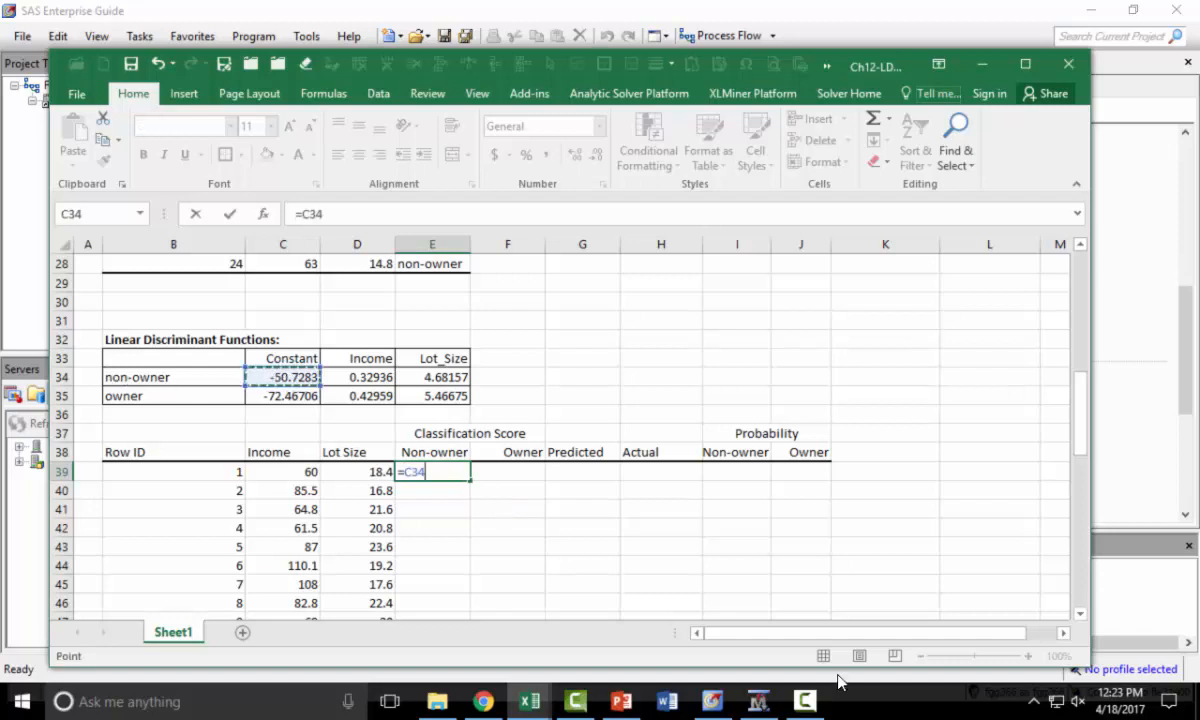
key("F4")
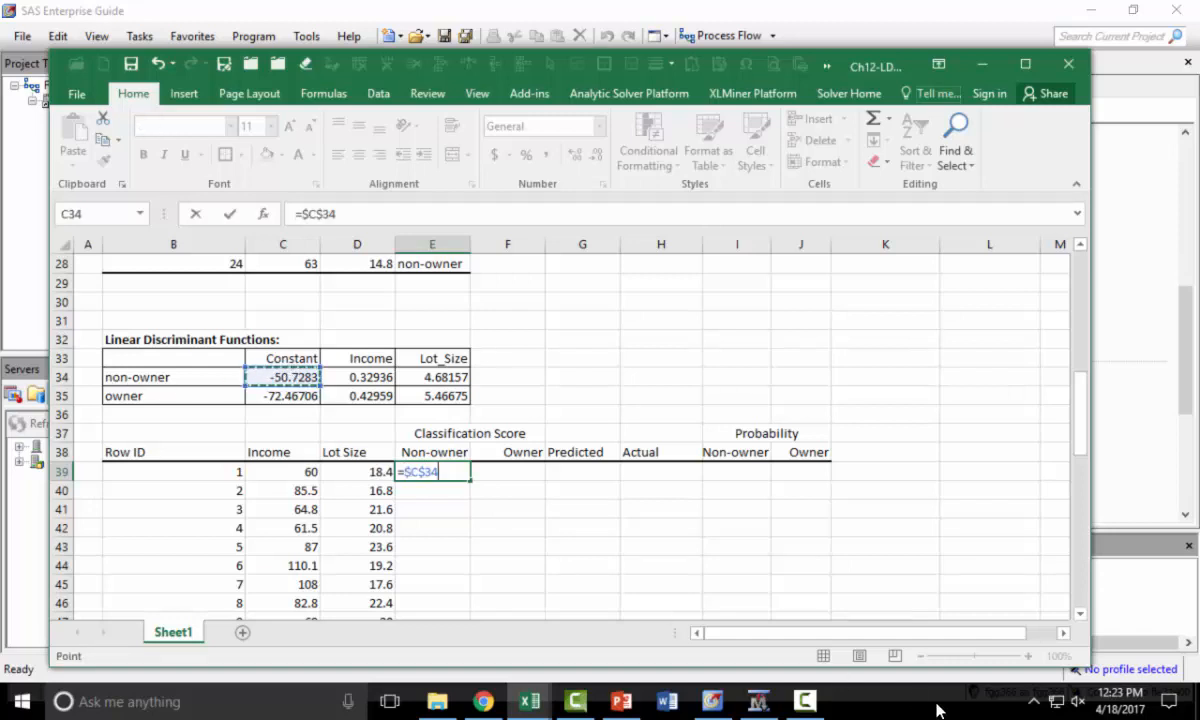
type("+sum")
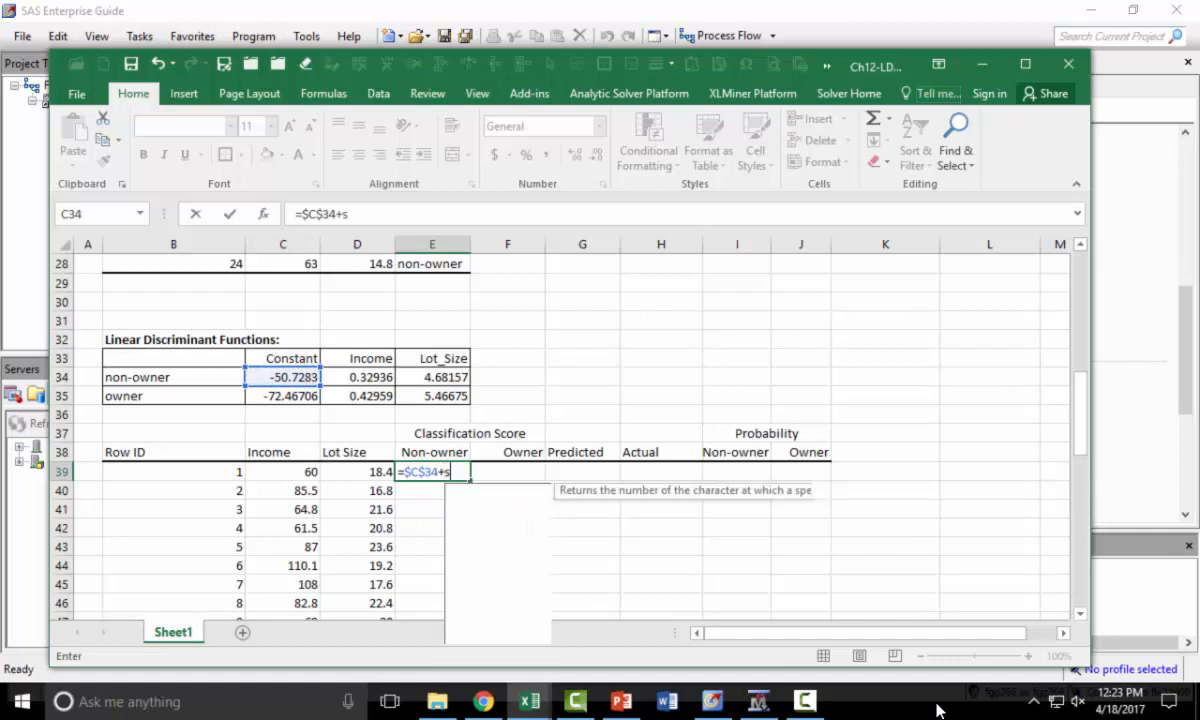
key("Down")
key("Down")
key("Down")
key("Tab")
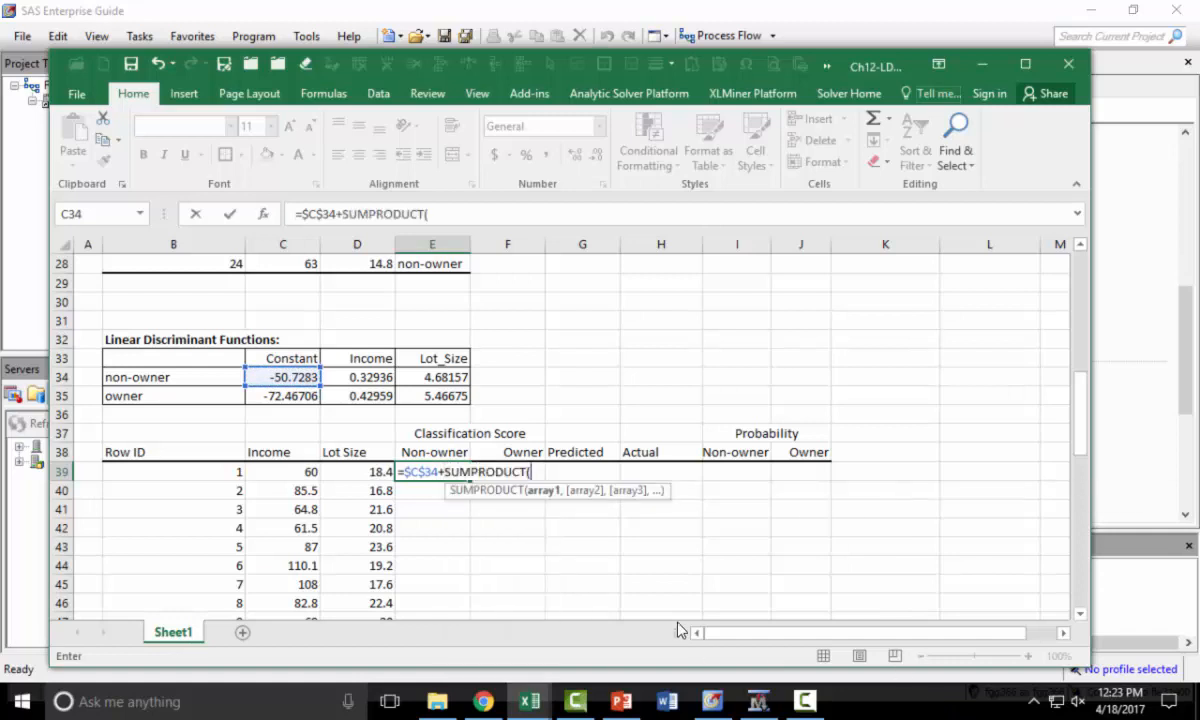
left_click_drag(365, 379, 426, 381)
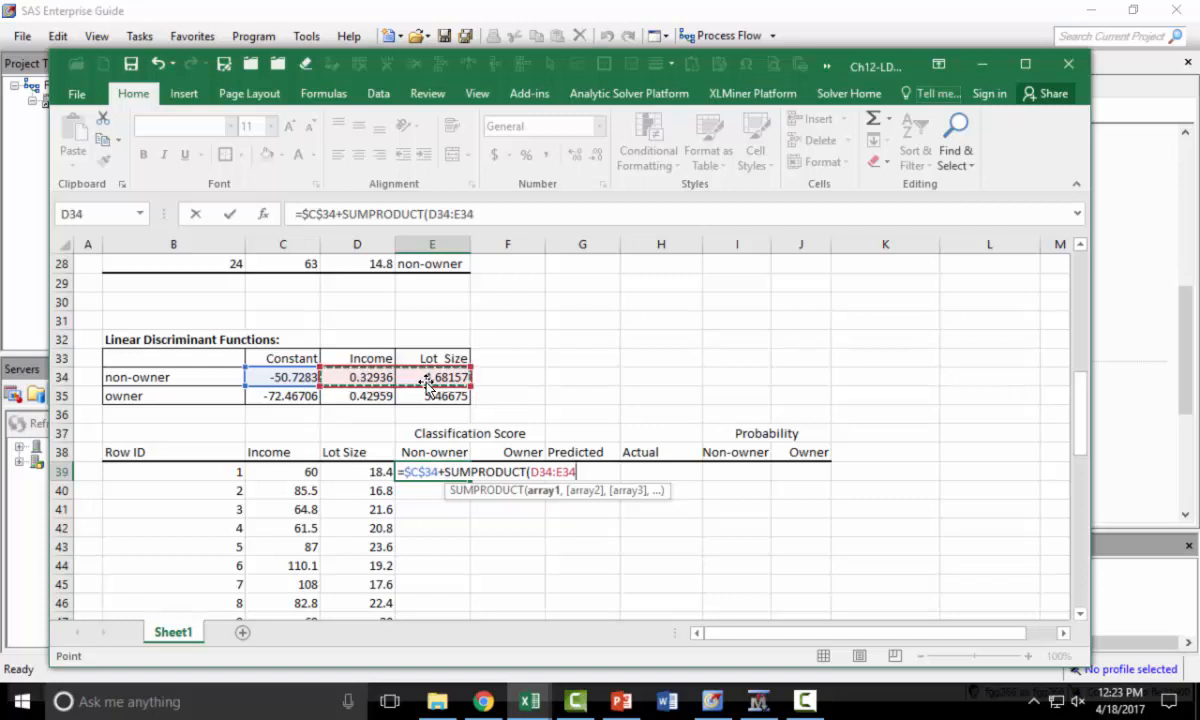
key("F4")
type(",")
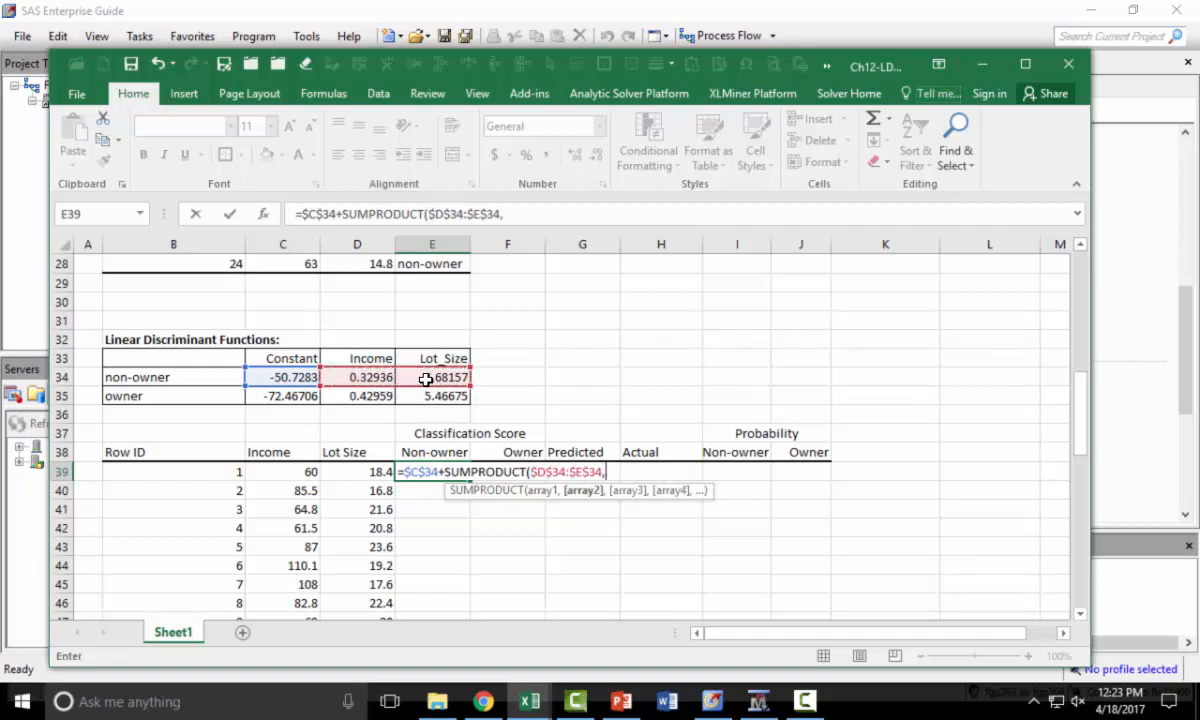
left_click_drag(280, 471, 345, 474)
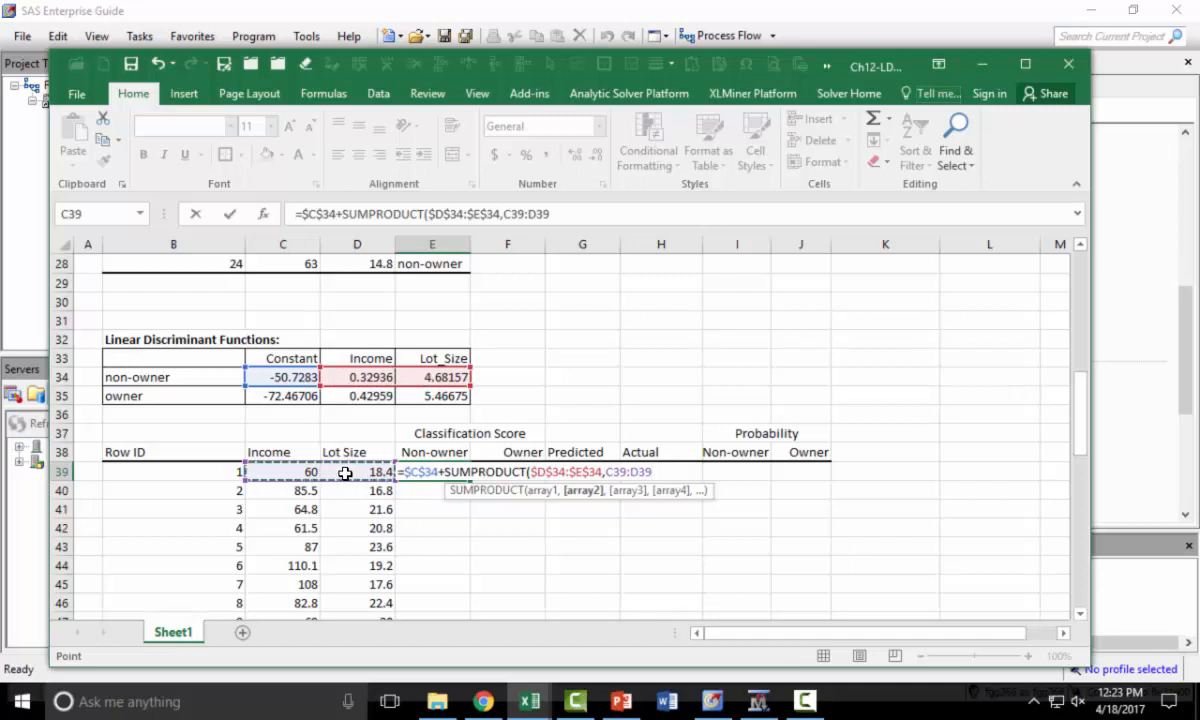
type(")")
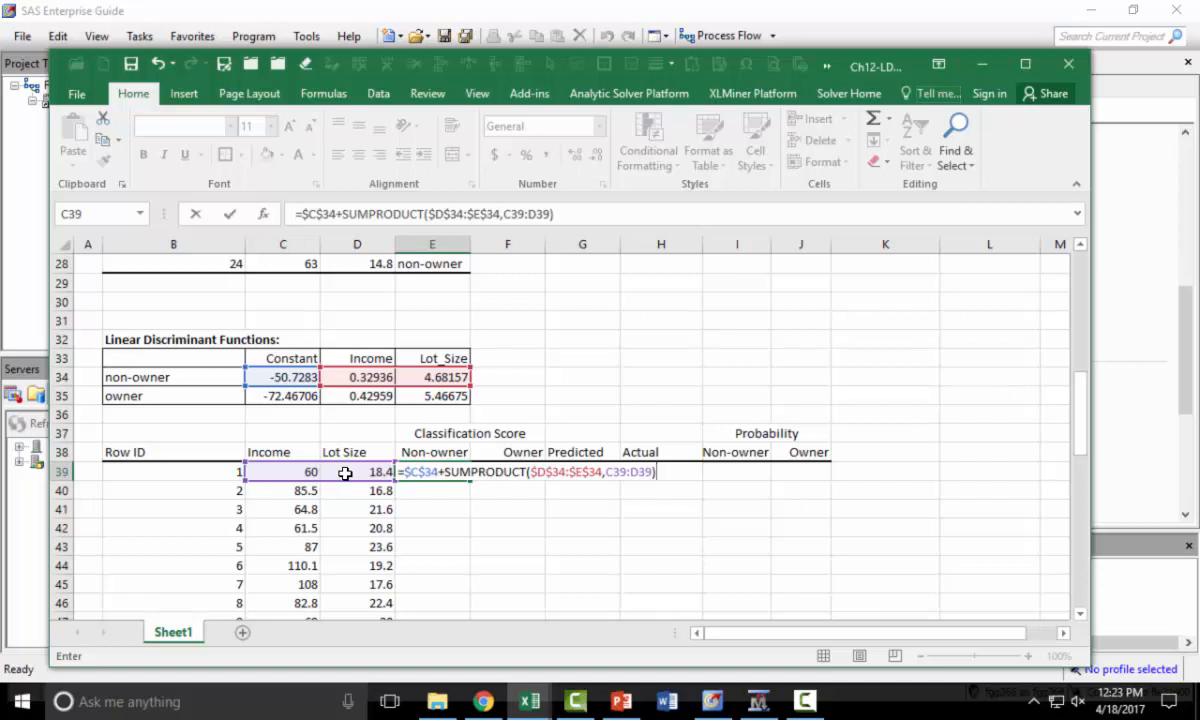
key("Return")
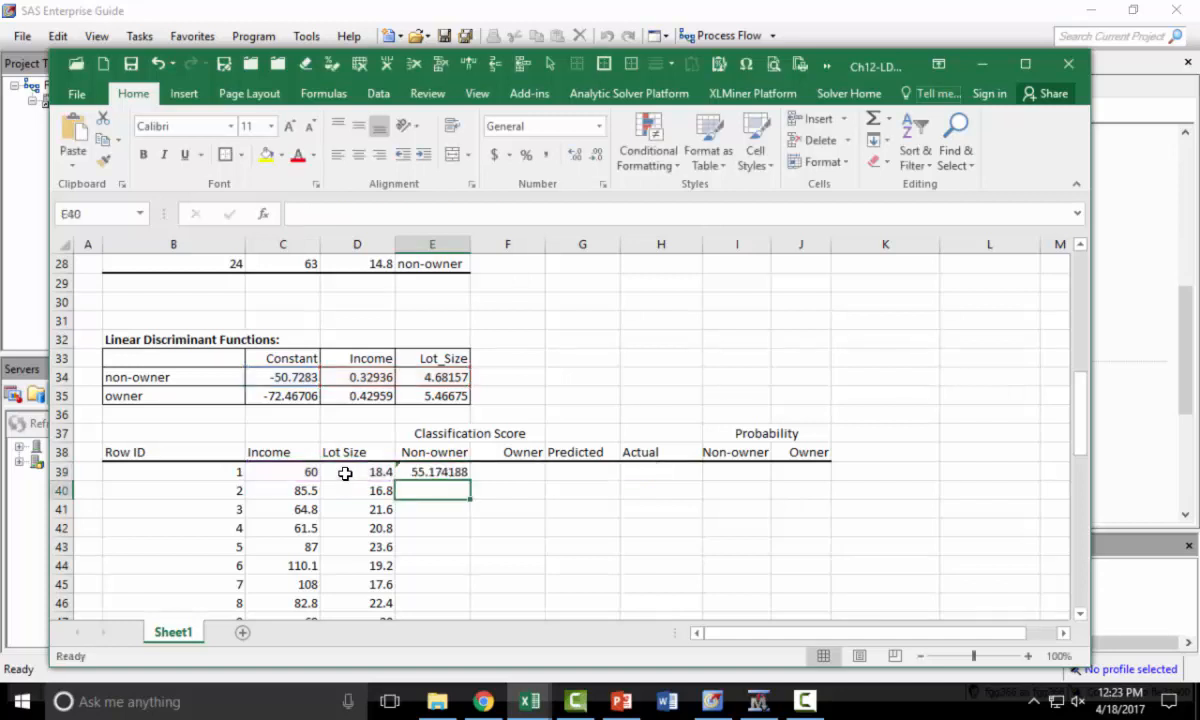
- Enter the owner classification score formula =$C$35+SUMPRODUCT($D$35:$E$35,C39:D39) in F39
key("Up")
key("Right")
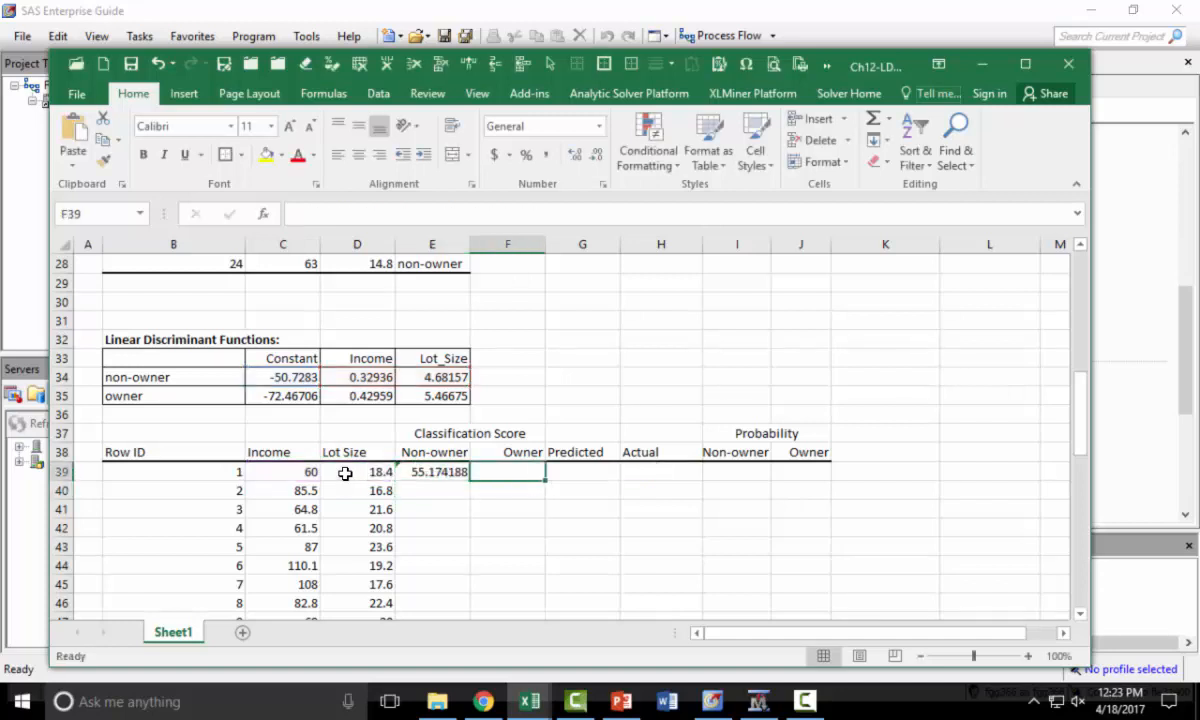
type("=")
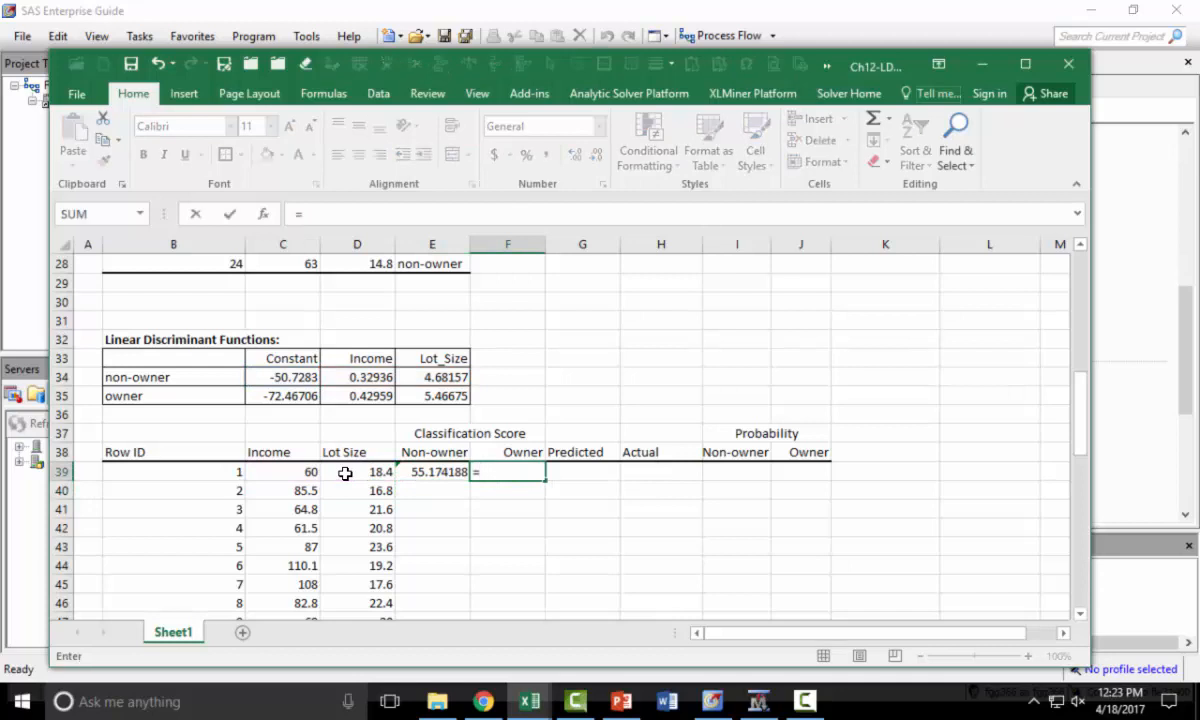
left_click(277, 397)
key("F4")
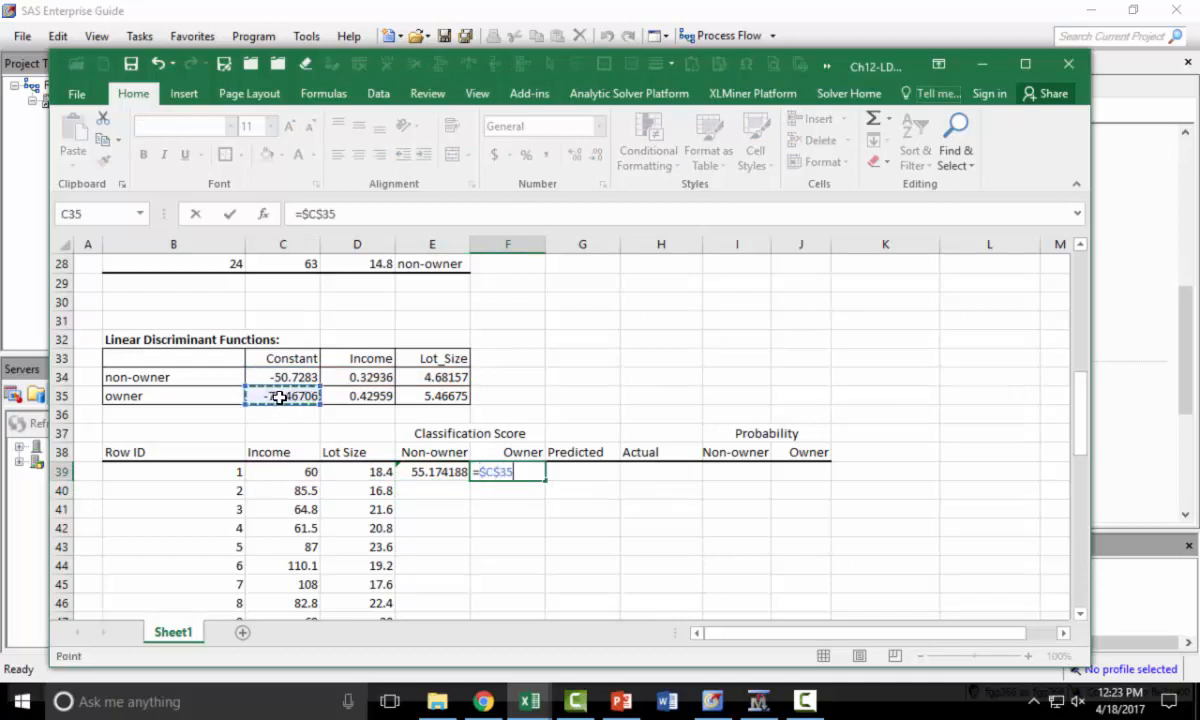
type("+sump")
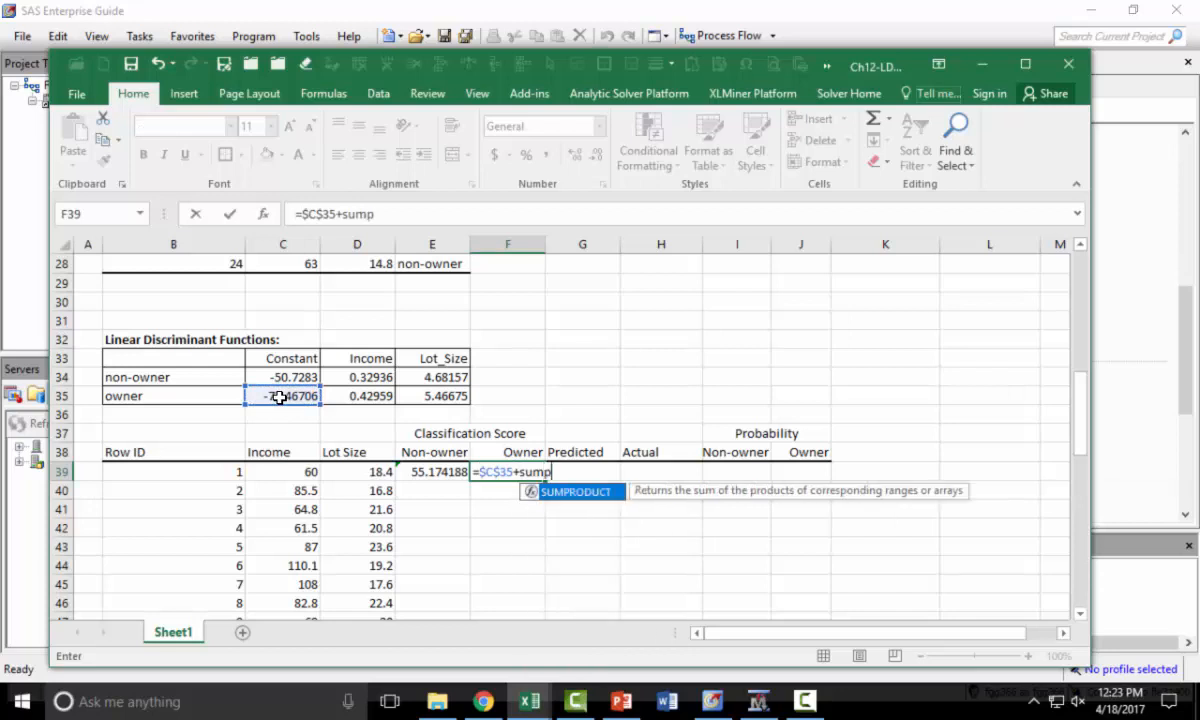
key("Tab")
left_click_drag(348, 397, 402, 398)
key("F4")
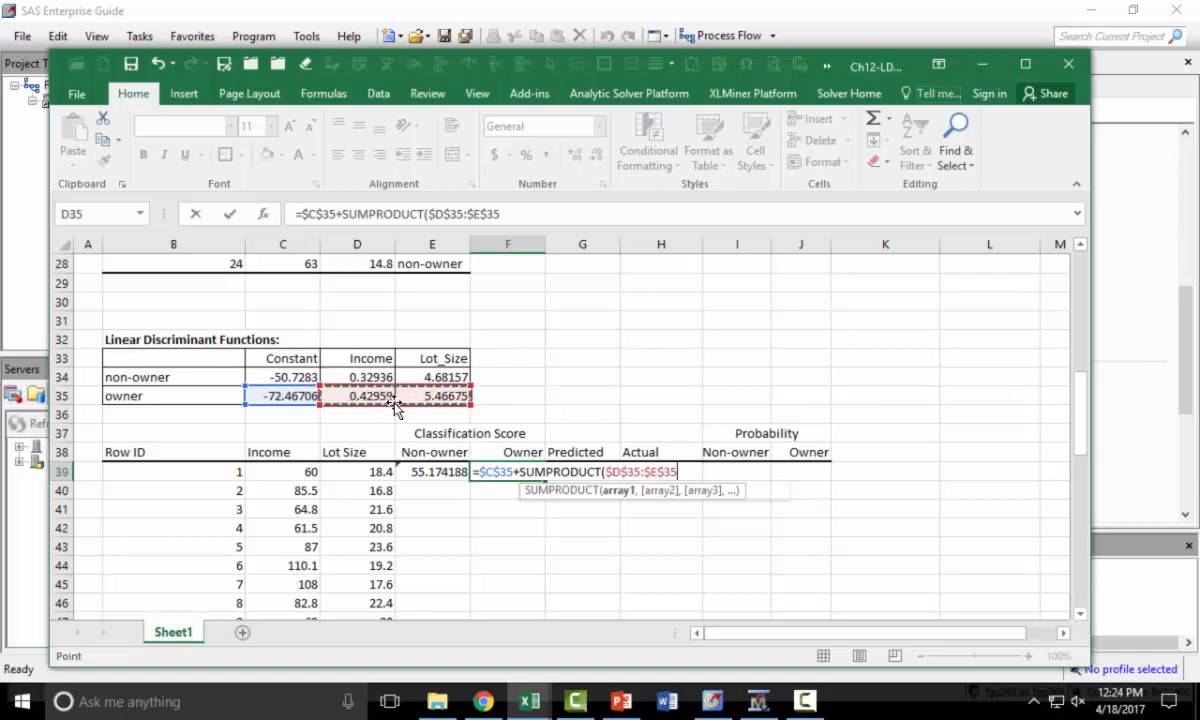
type(",")
left_click_drag(292, 470, 340, 465)
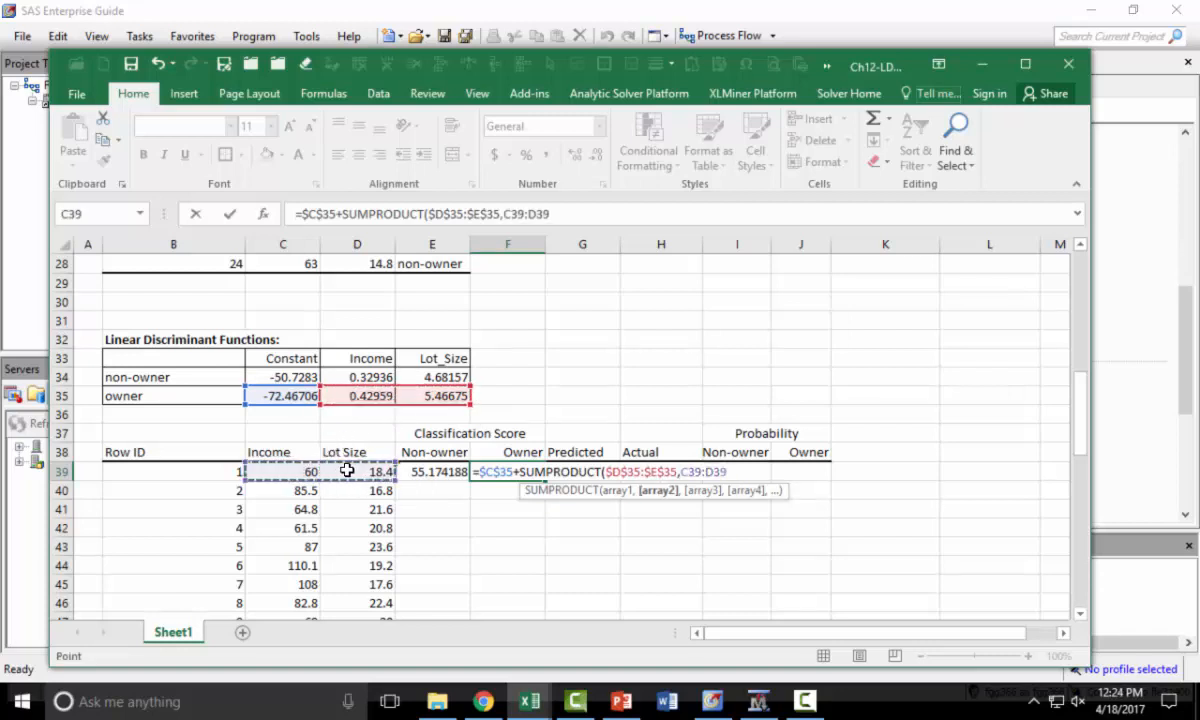
type(")")
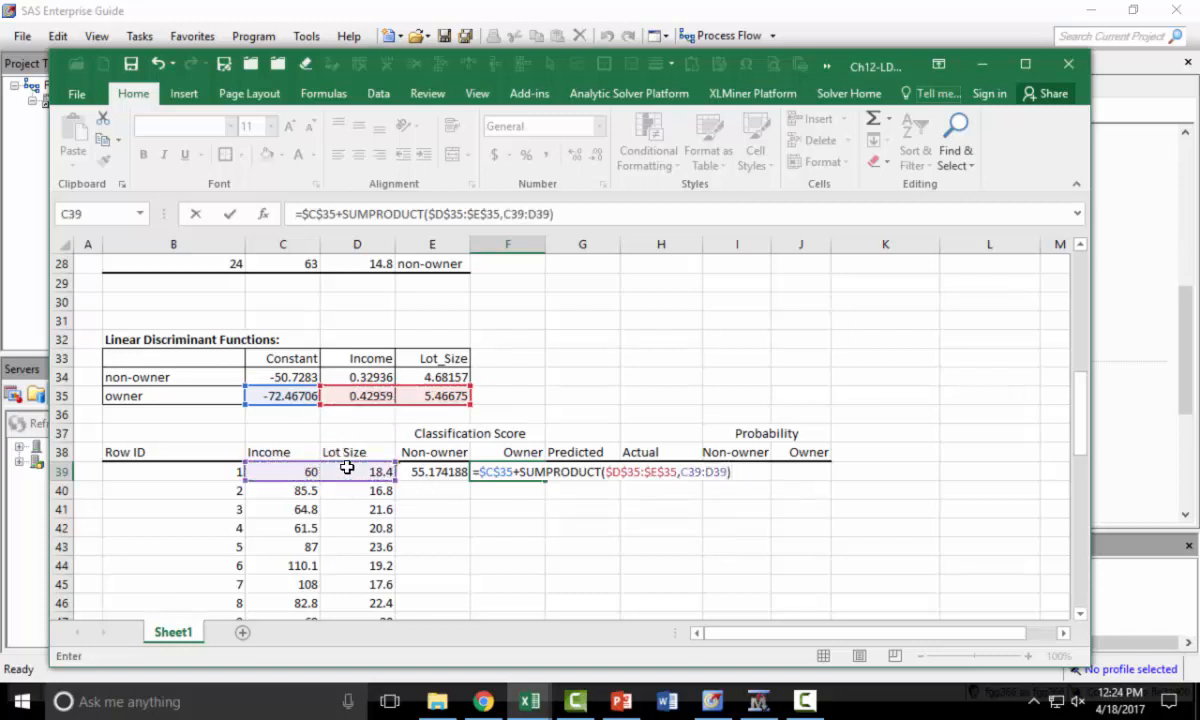
key("Return")
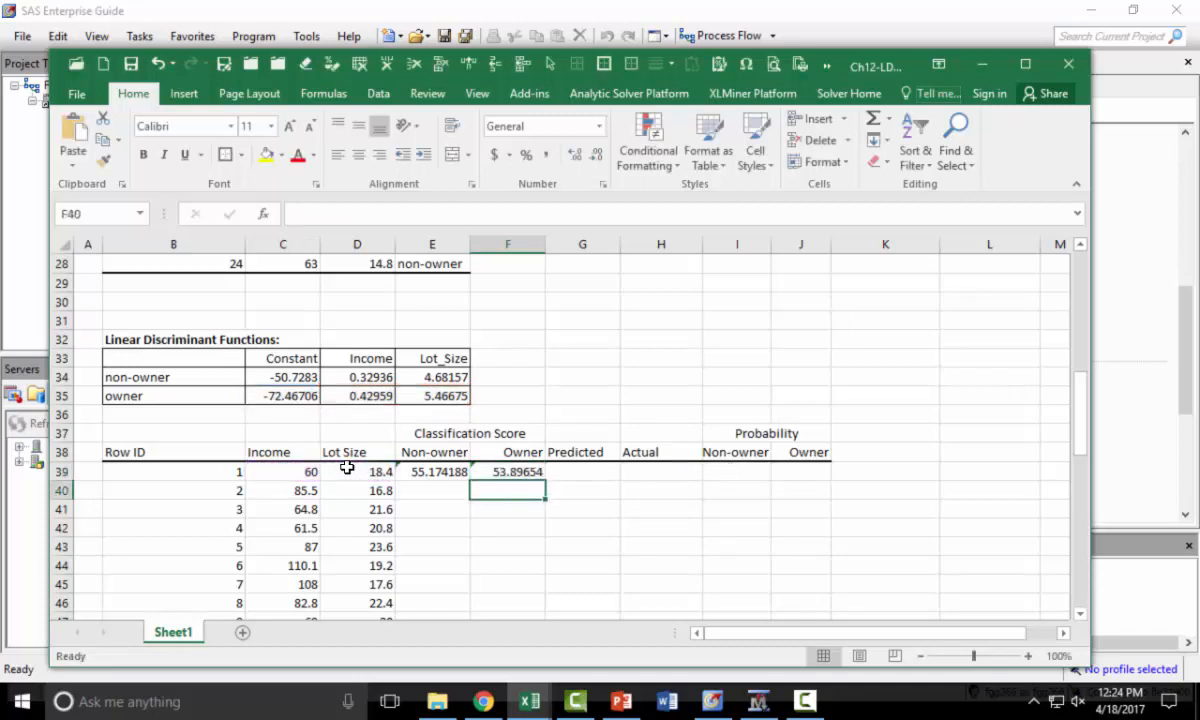
- Reduce E39:F39 to two decimal places and fill both score formulas down to row 62
left_click_drag(432, 473, 510, 471)
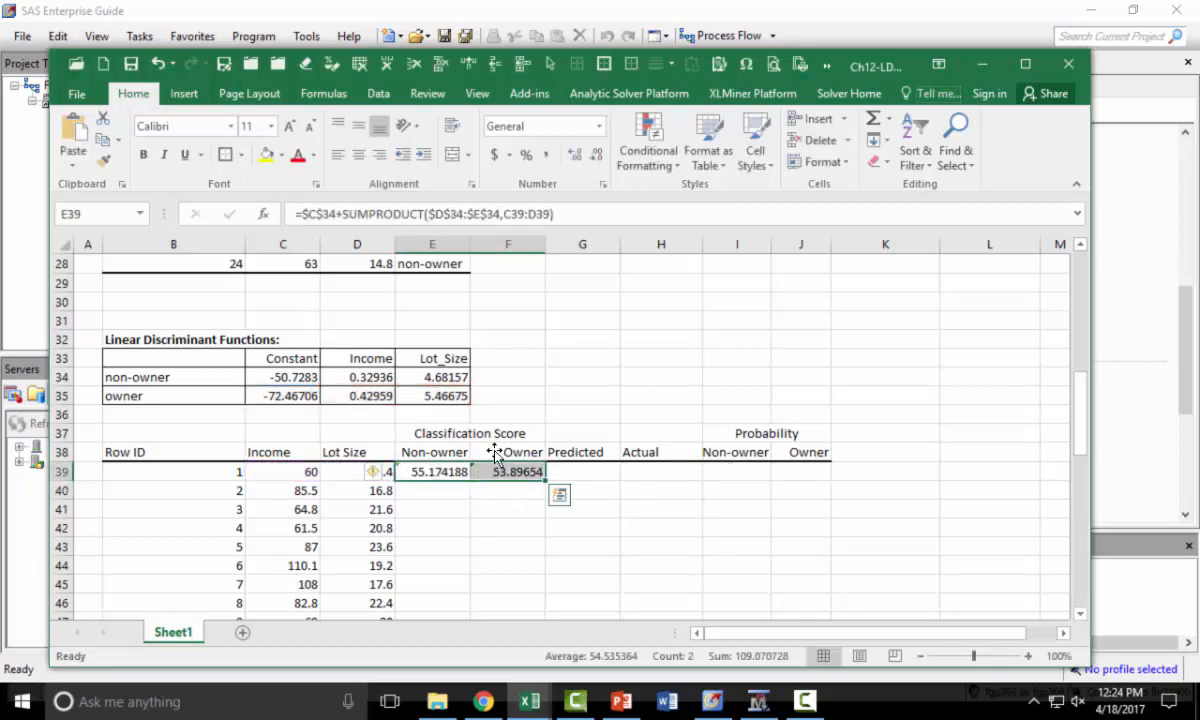
left_click(596, 157)
left_click(596, 157)
left_click(596, 157)
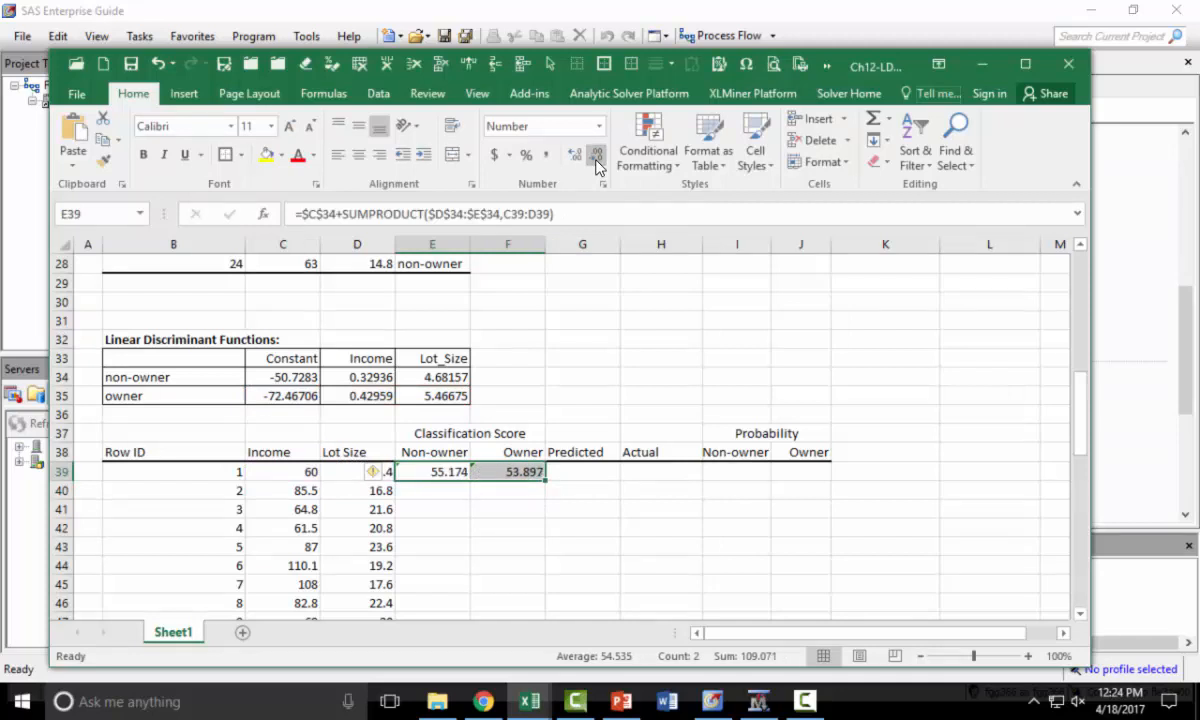
left_click(596, 157)
scroll(595, 338, "down", 2)
left_click_drag(545, 368, 545, 514)
scroll(545, 480, "down", 4)
left_click_drag(545, 316, 548, 571)
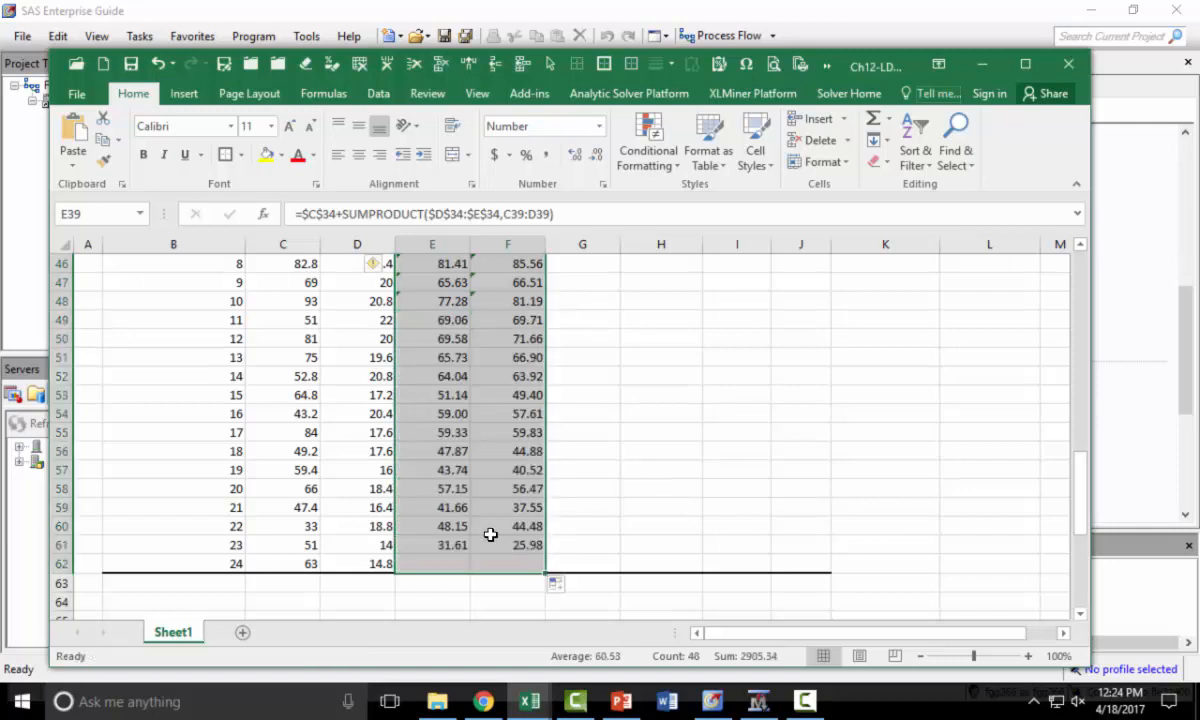
- Apply a thick bottom border to the last score row E62:F62
left_click_drag(428, 563, 488, 561)
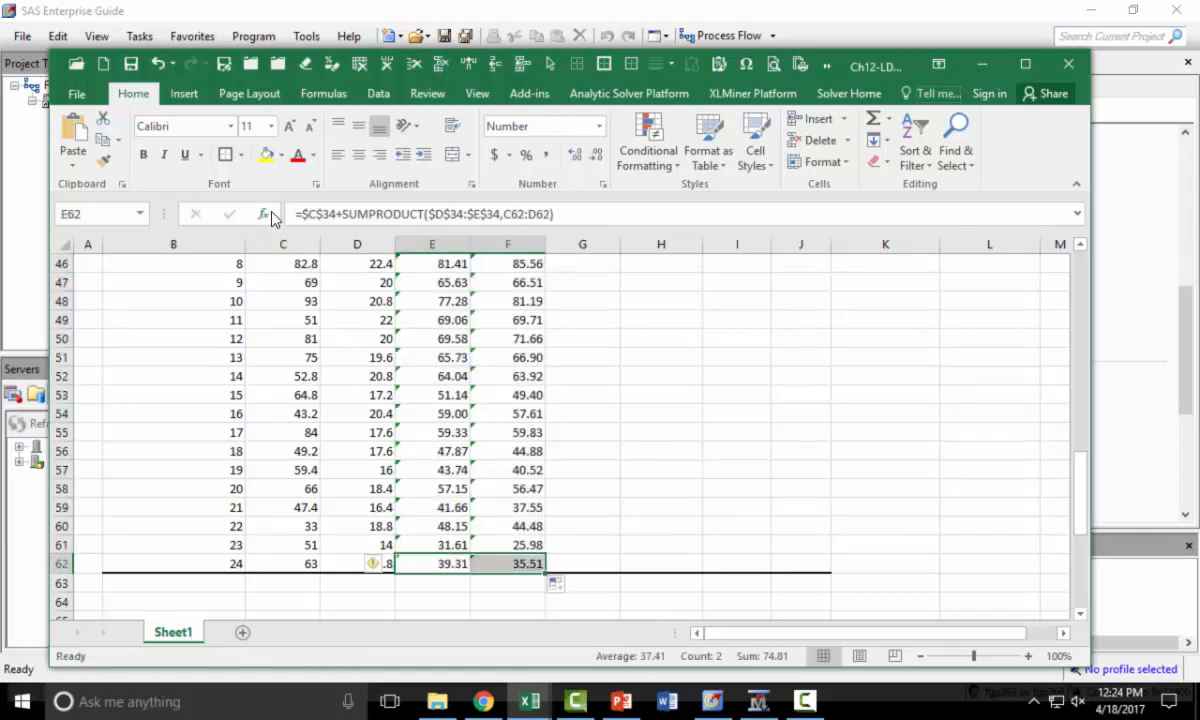
left_click(239, 155)
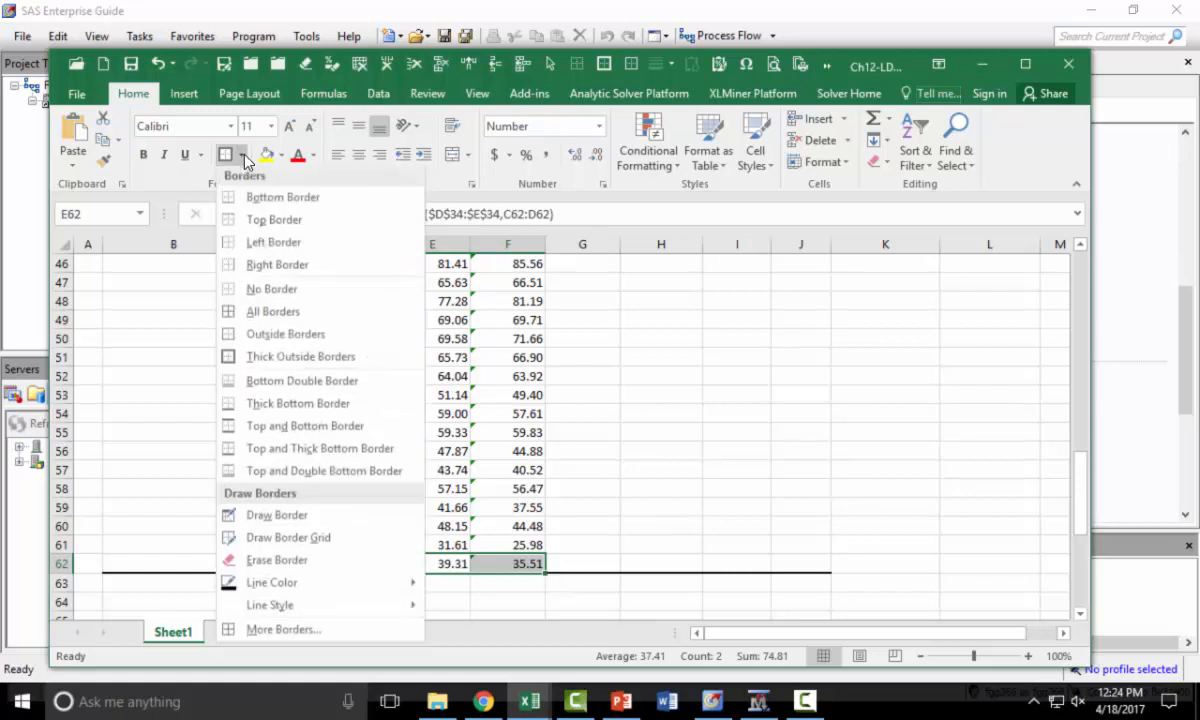
left_click(313, 407)
left_click(525, 471)
scroll(603, 432, "up", 5)
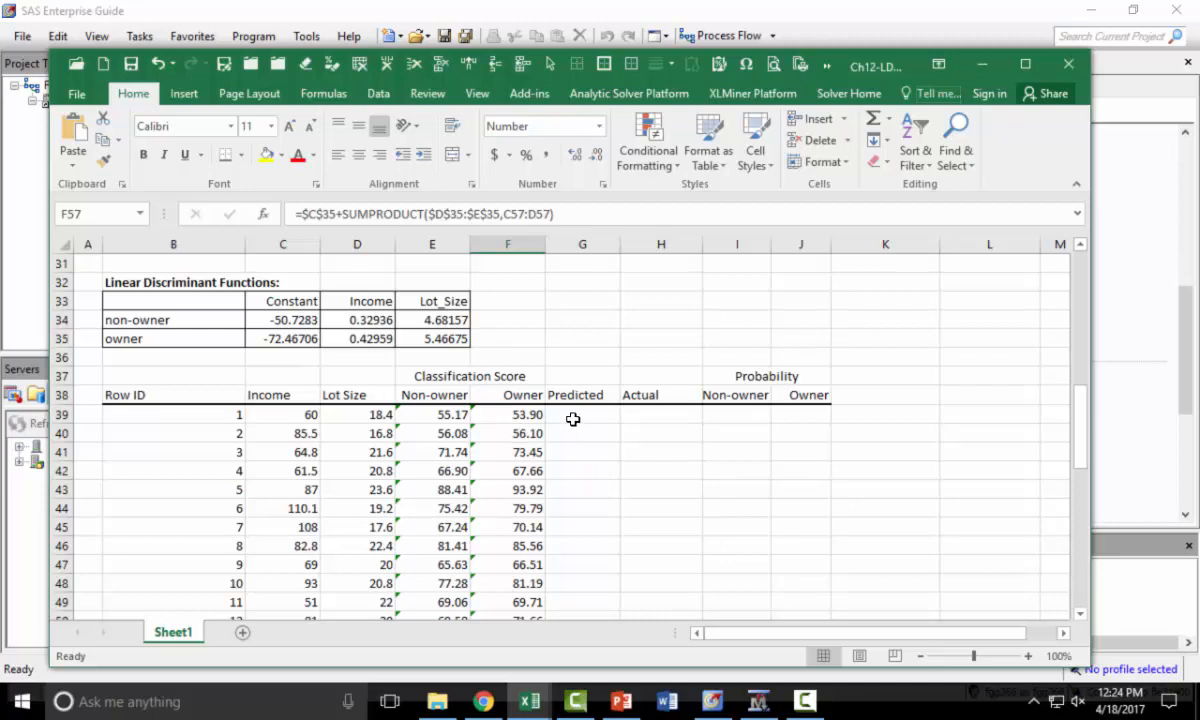
- Enter the predicted class formula =IF(E39>F39,"Non-owner","Owner") in G39
left_click(574, 416)
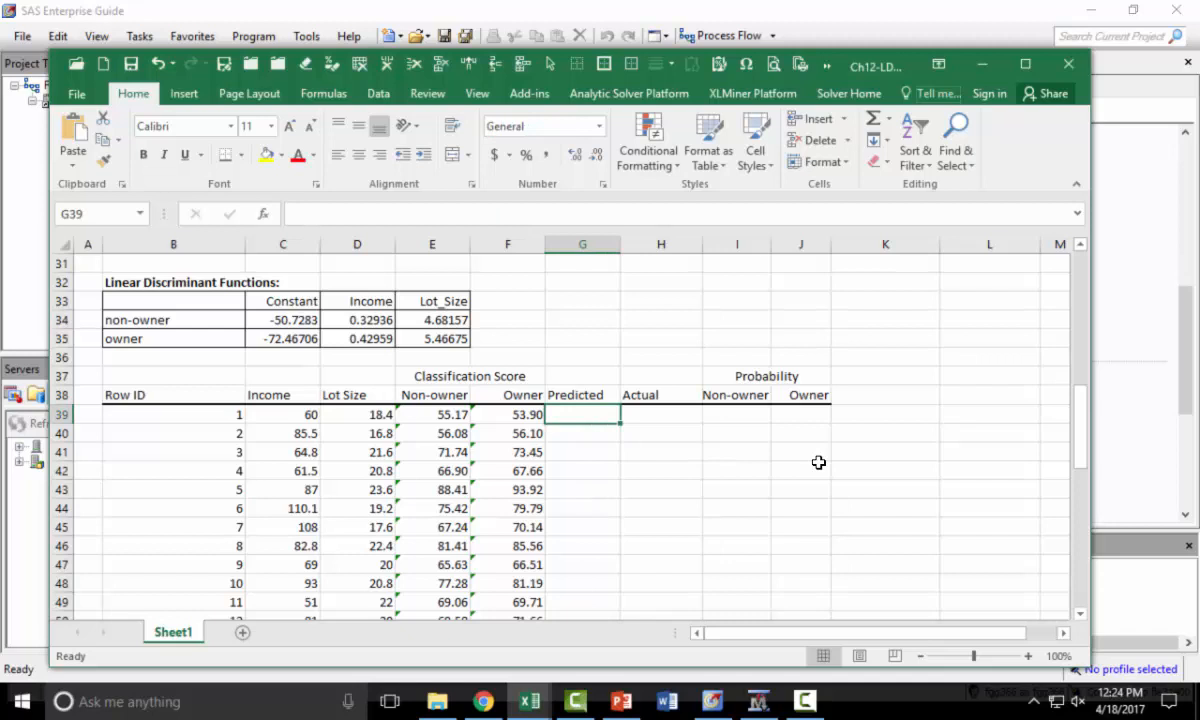
type("=if(")
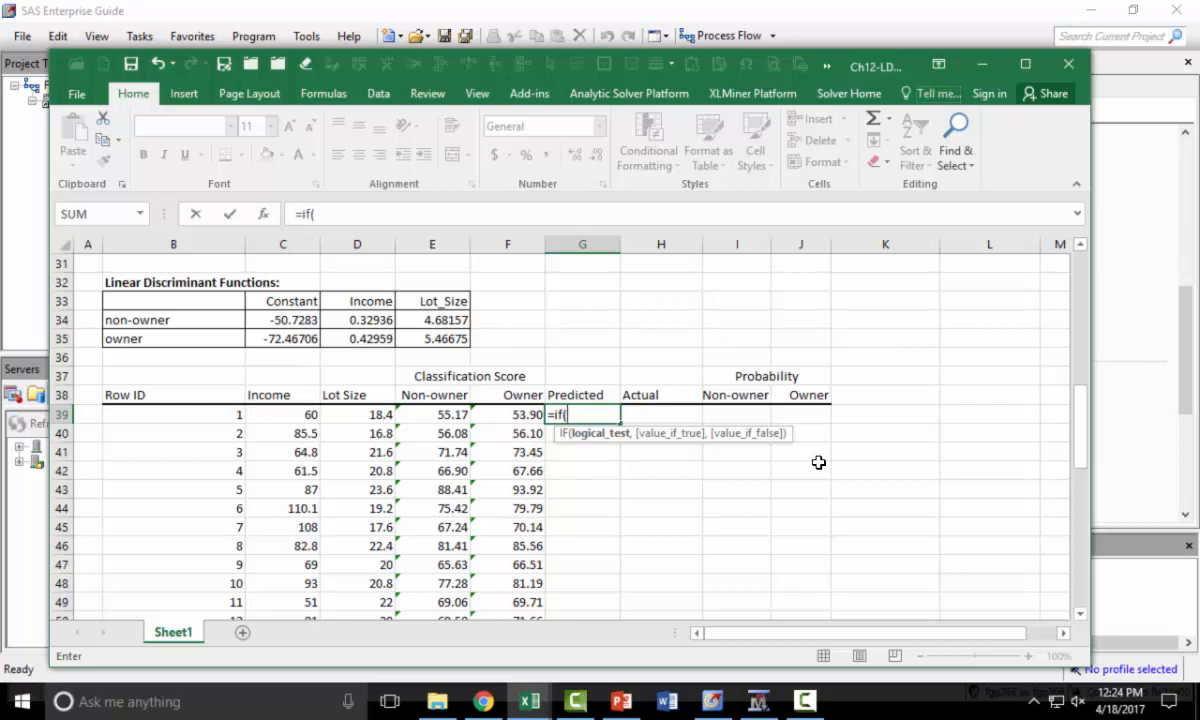
key("Left")
key("Left")
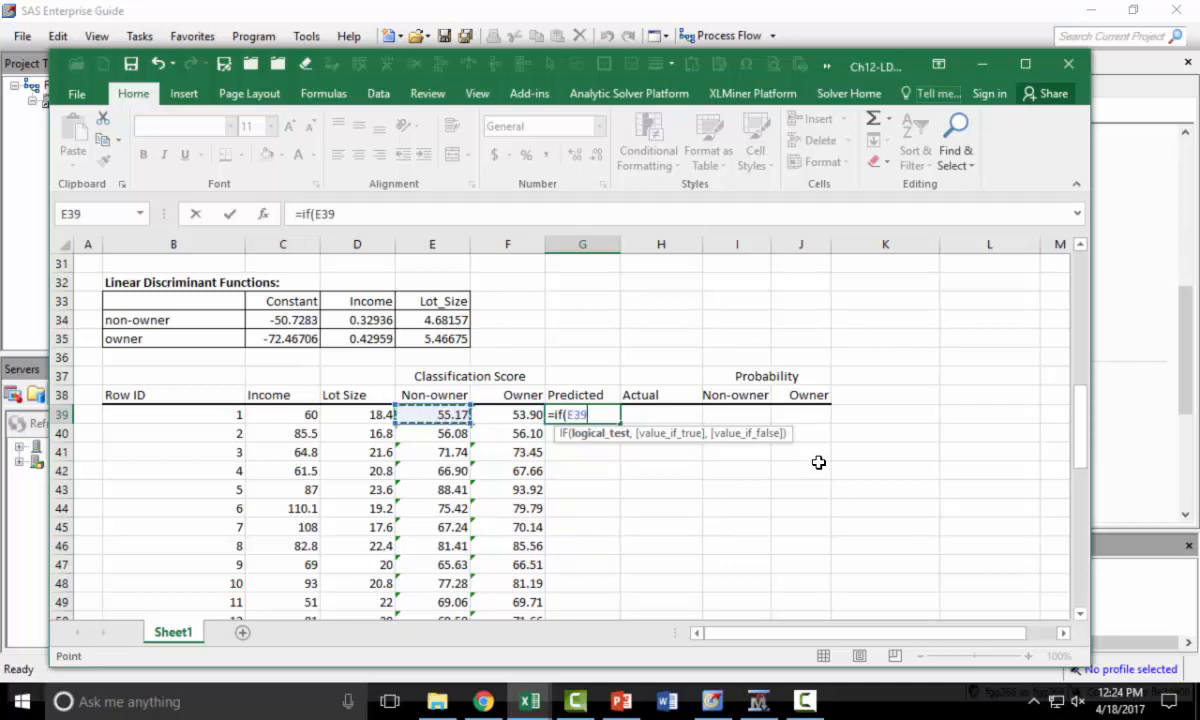
type(">")
key("Left")
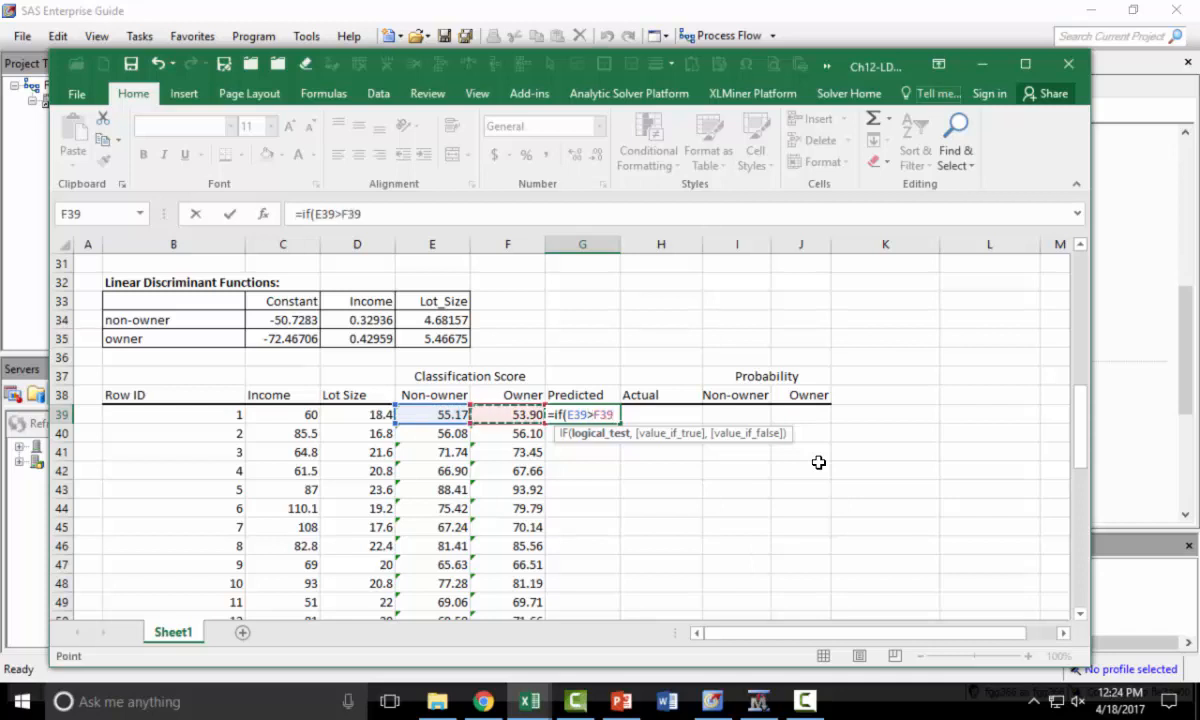
type(",\"Non-owner")
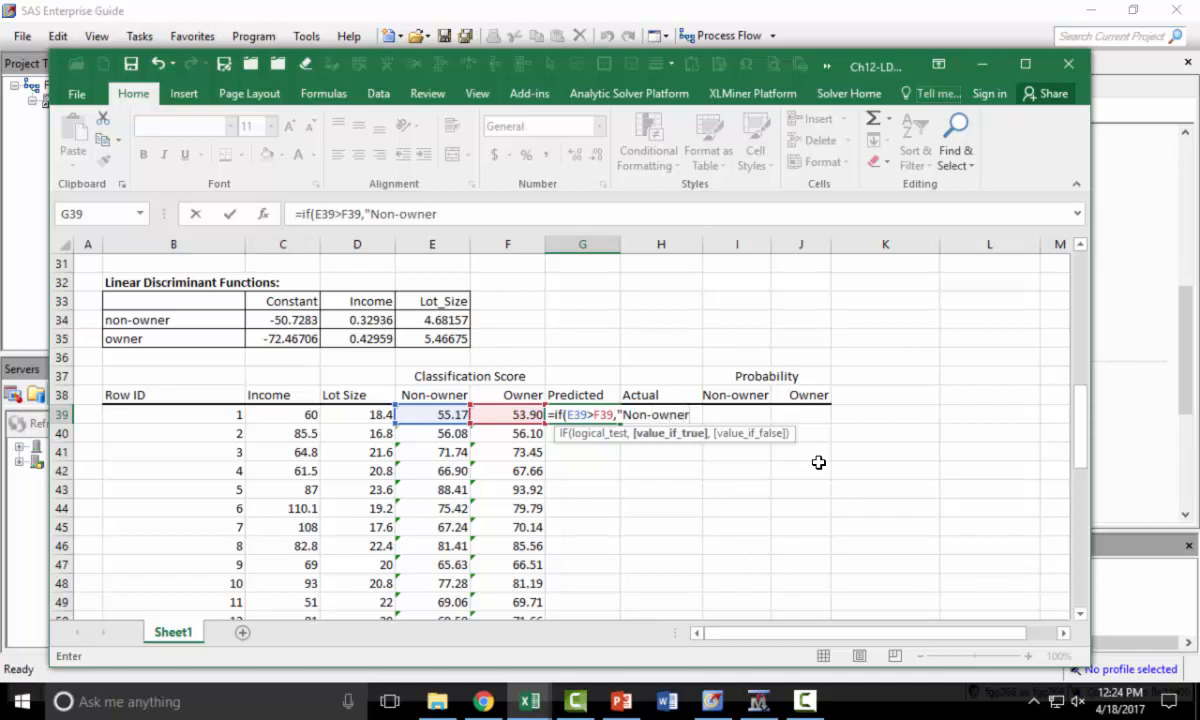
type(",O")
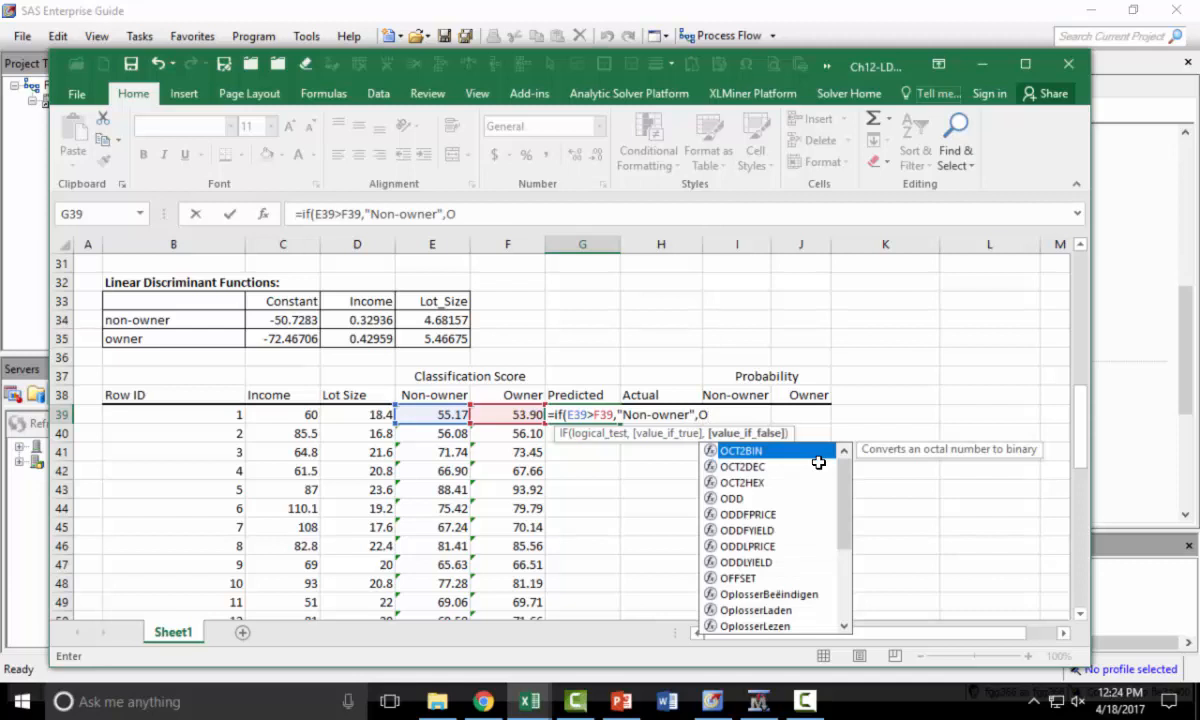
key("BackSpace")
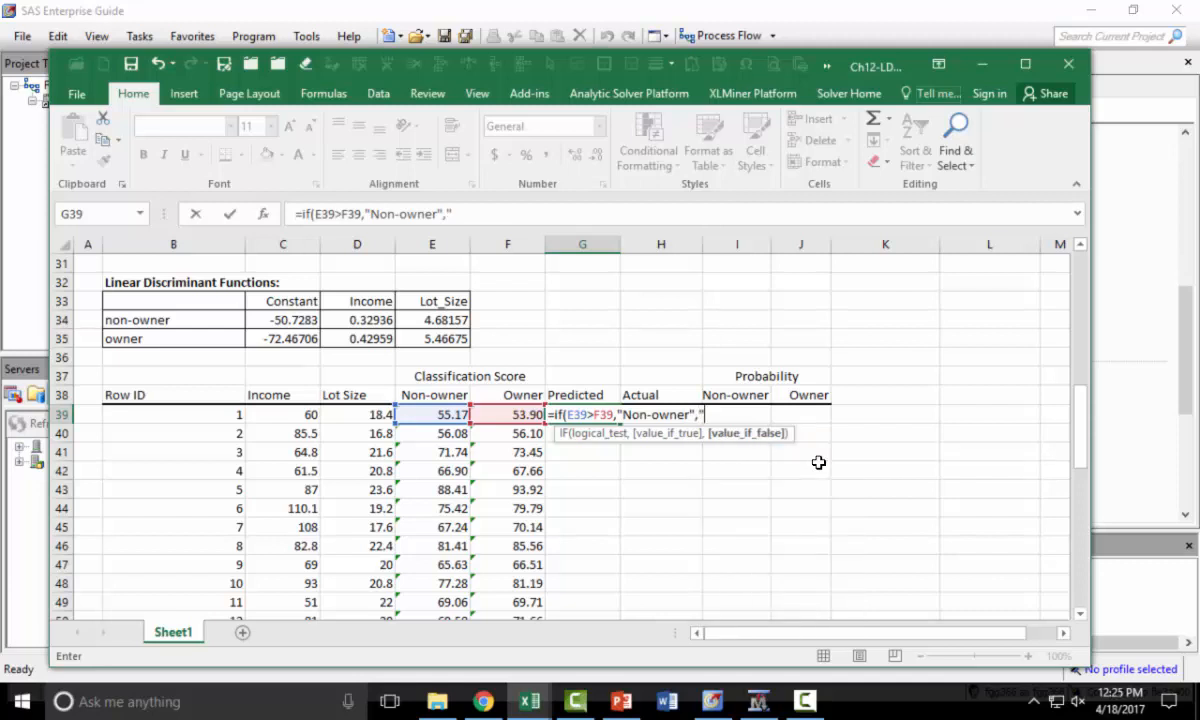
type("\"Owner\")")
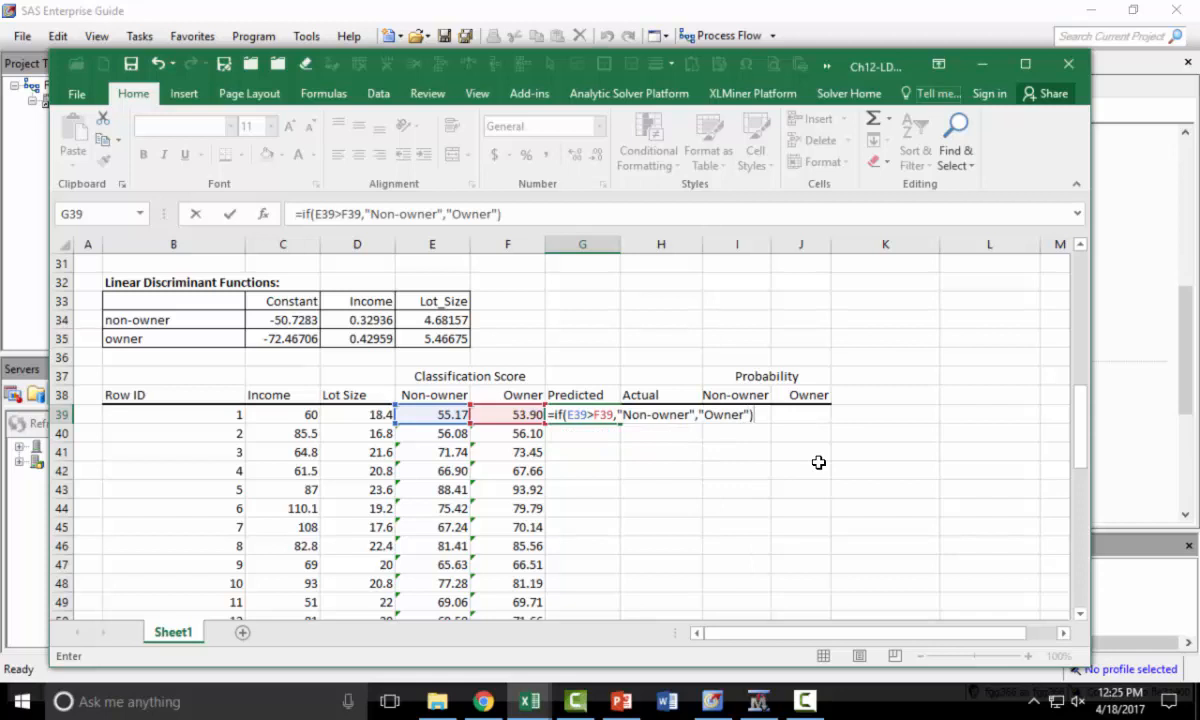
key("Return")
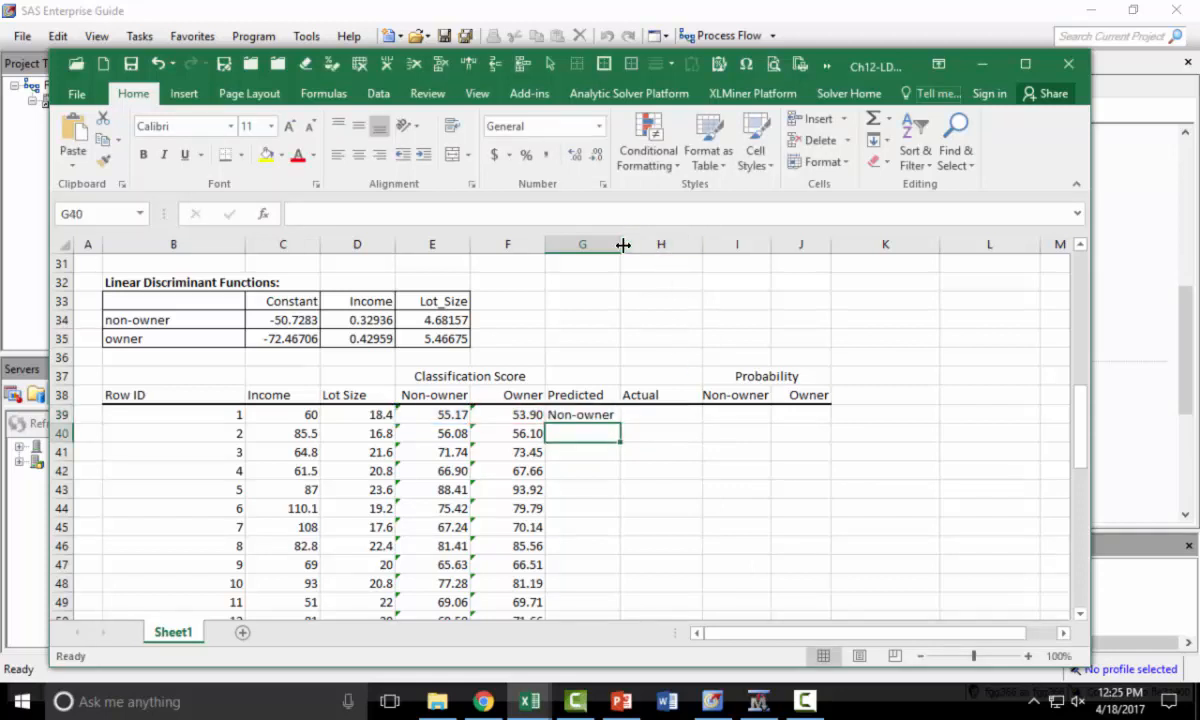
- Widen column G and right-align the Predicted header and the G39 prediction
left_click_drag(622, 245, 628, 247)
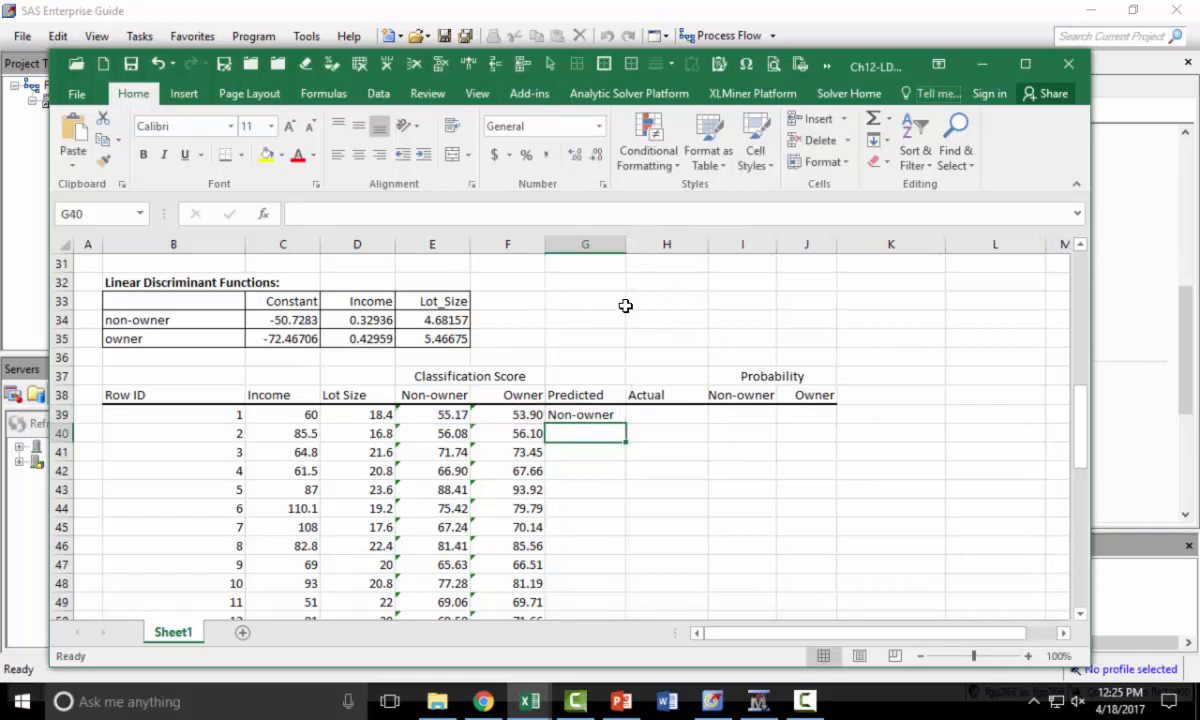
left_click(580, 414)
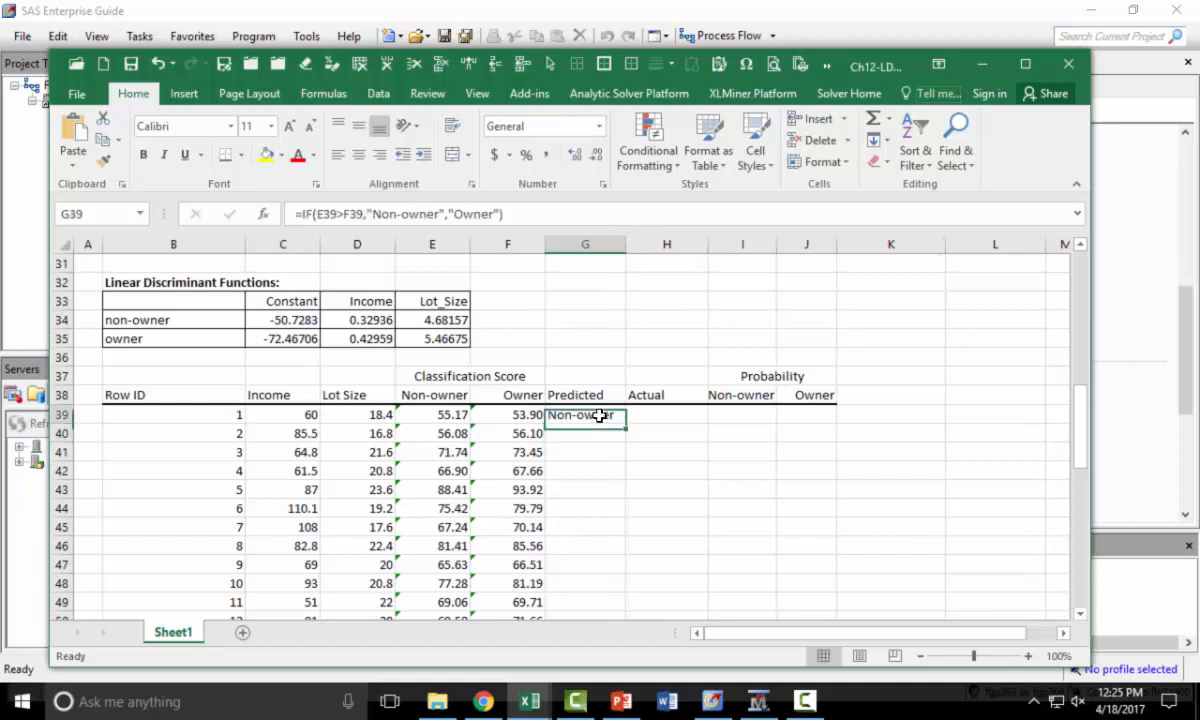
left_click(381, 156)
left_click(560, 395)
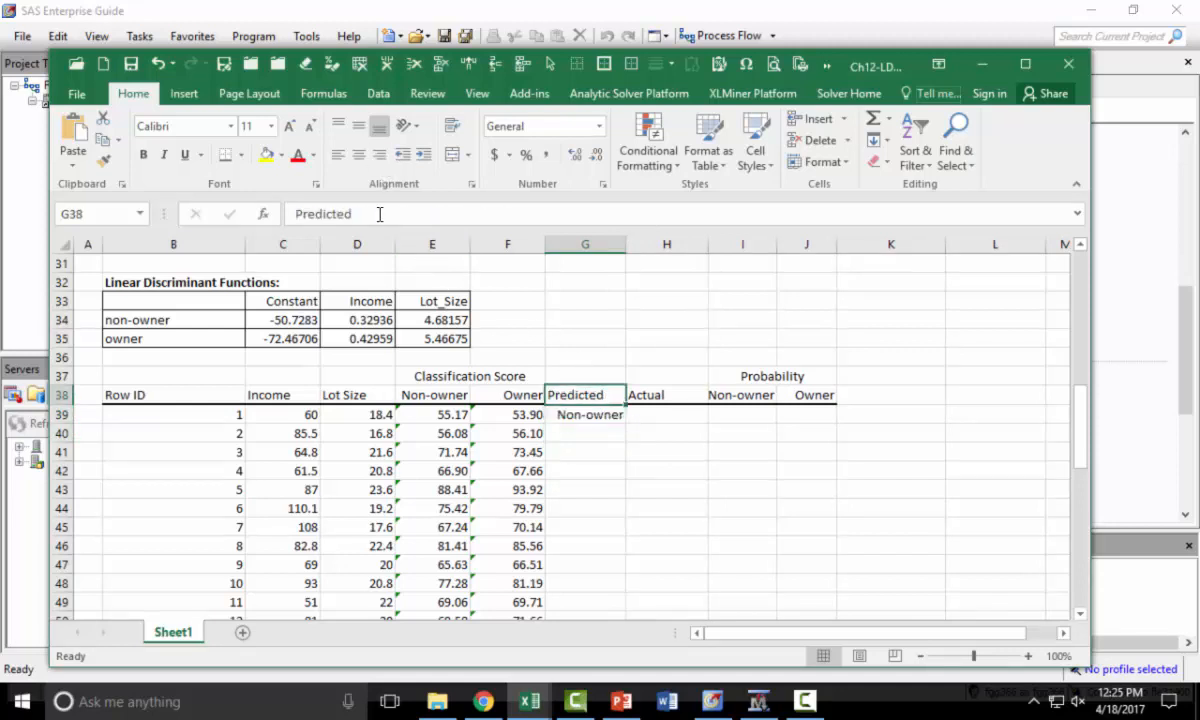
left_click(379, 155)
left_click(622, 420)
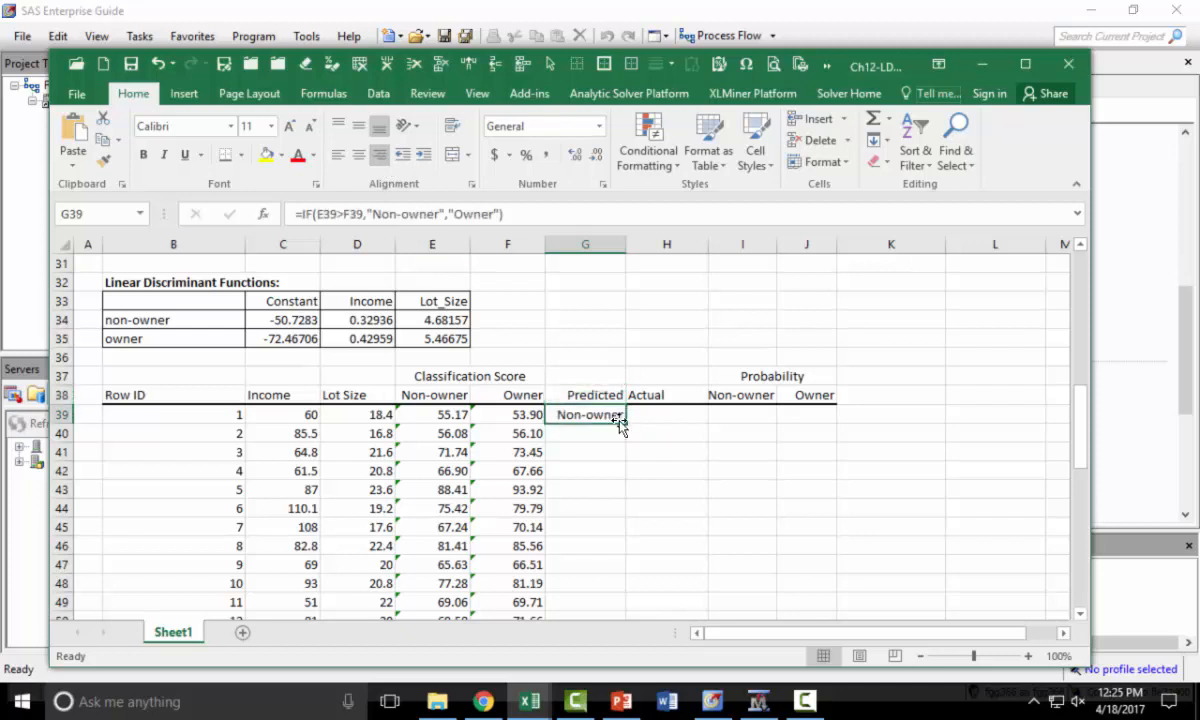
- Fill the predicted class formula down column G to row 62
double_click(627, 424)
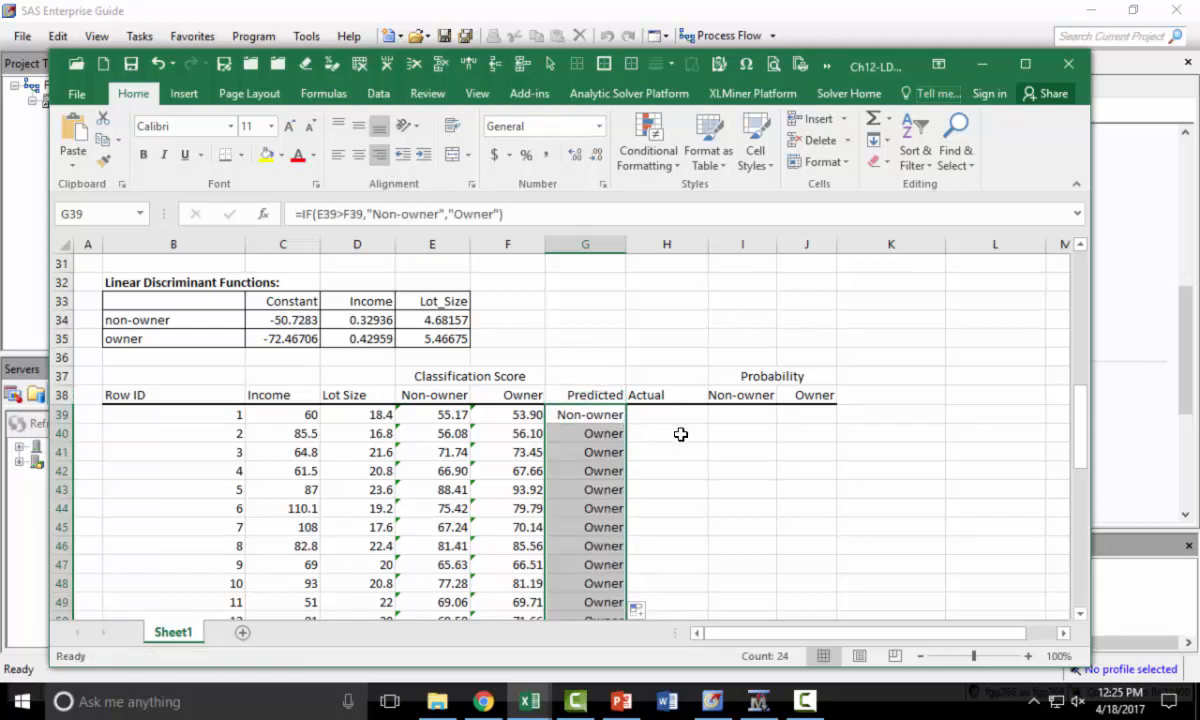
scroll(679, 434, "down", 5)
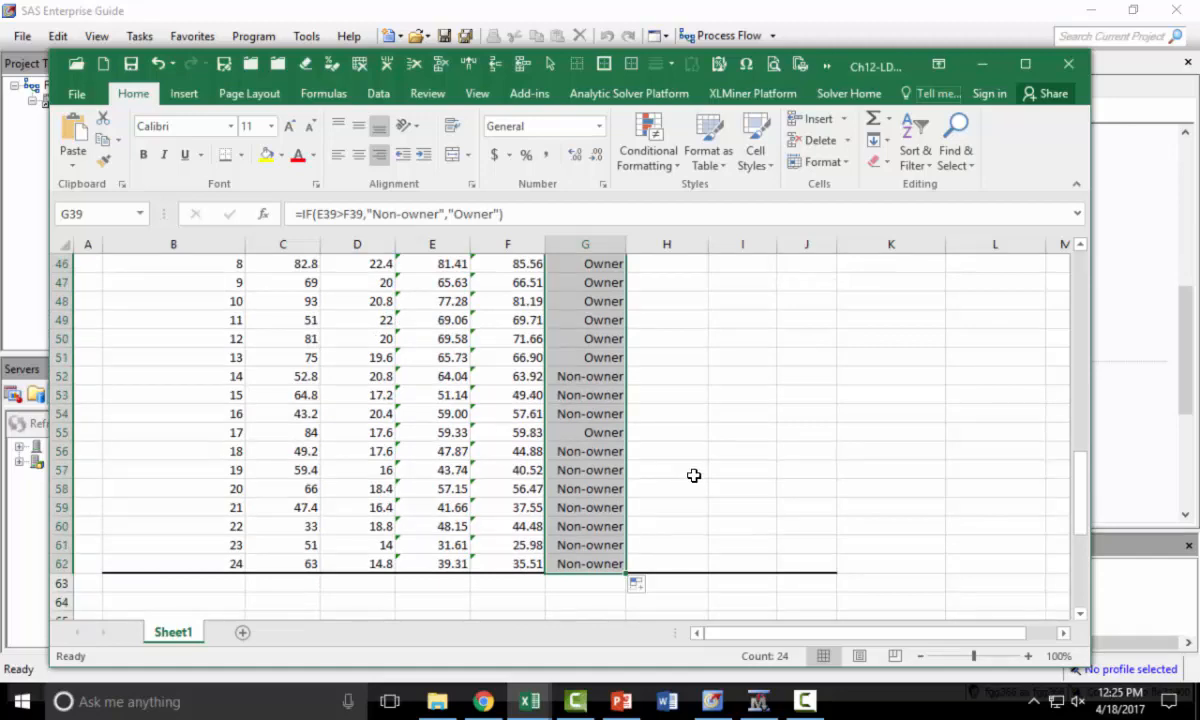
scroll(646, 410, "up", 4)
- Reference the actual ownership class with =E5 in H39 and fill it down the Actual column
left_click(656, 357)
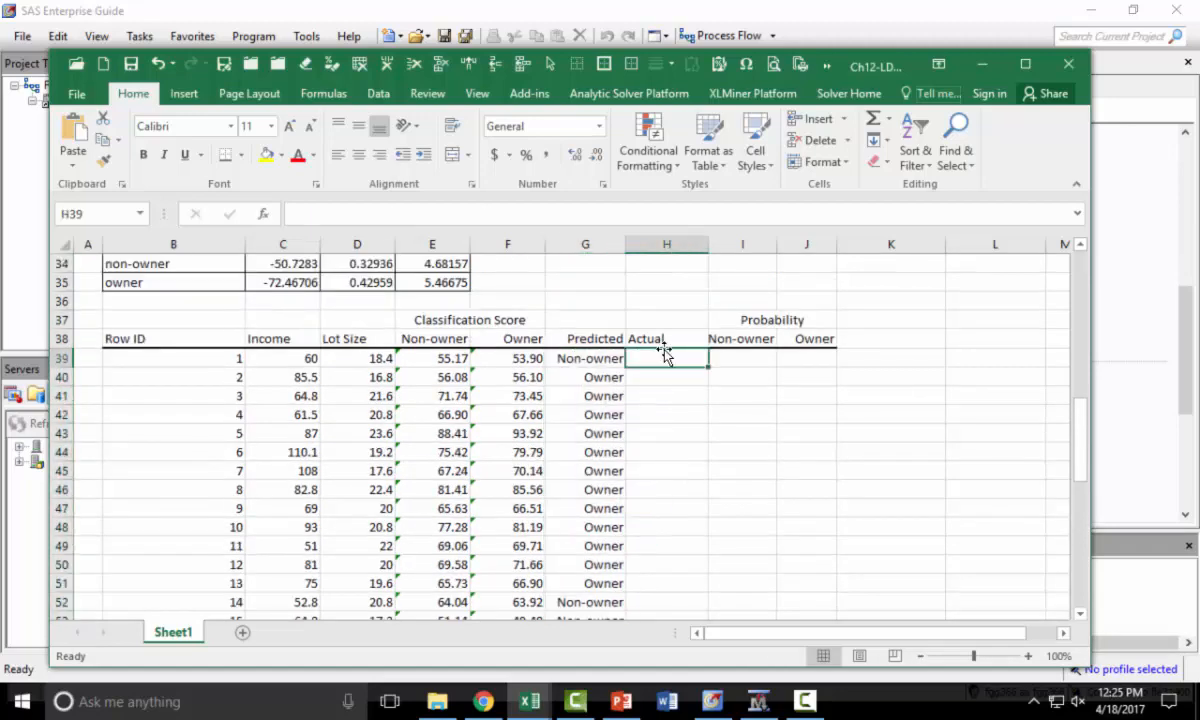
type("=")
scroll(665, 355, "up", 11)
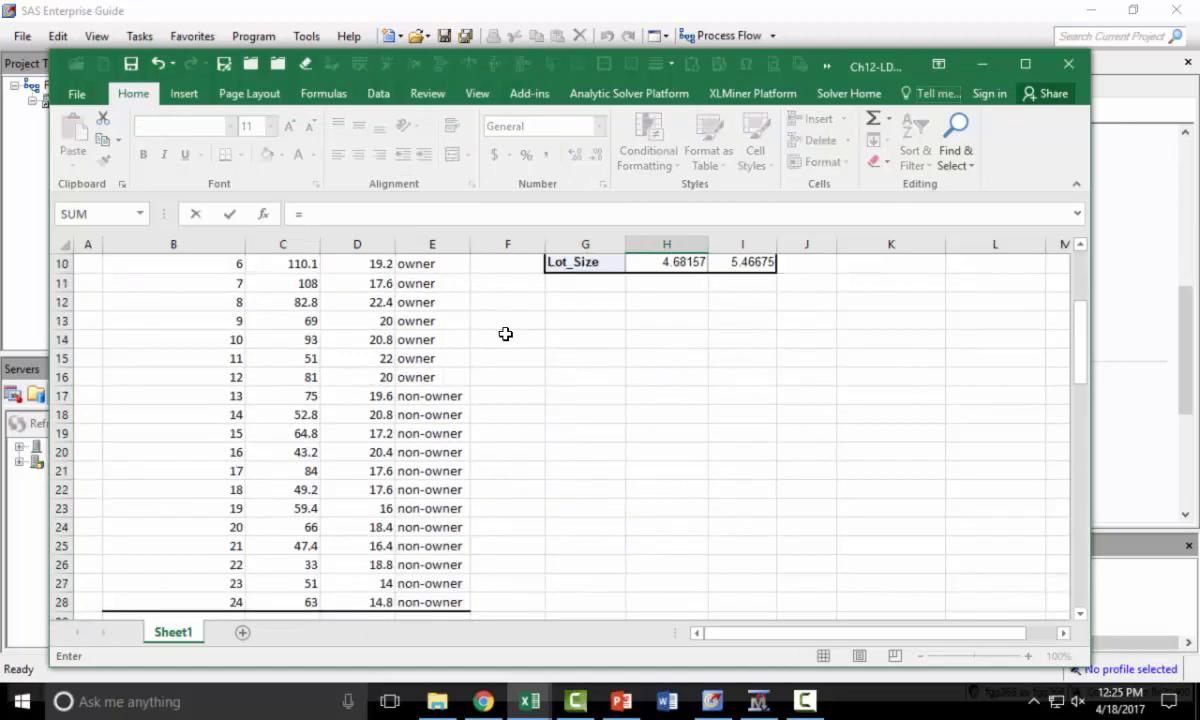
left_click(430, 340)
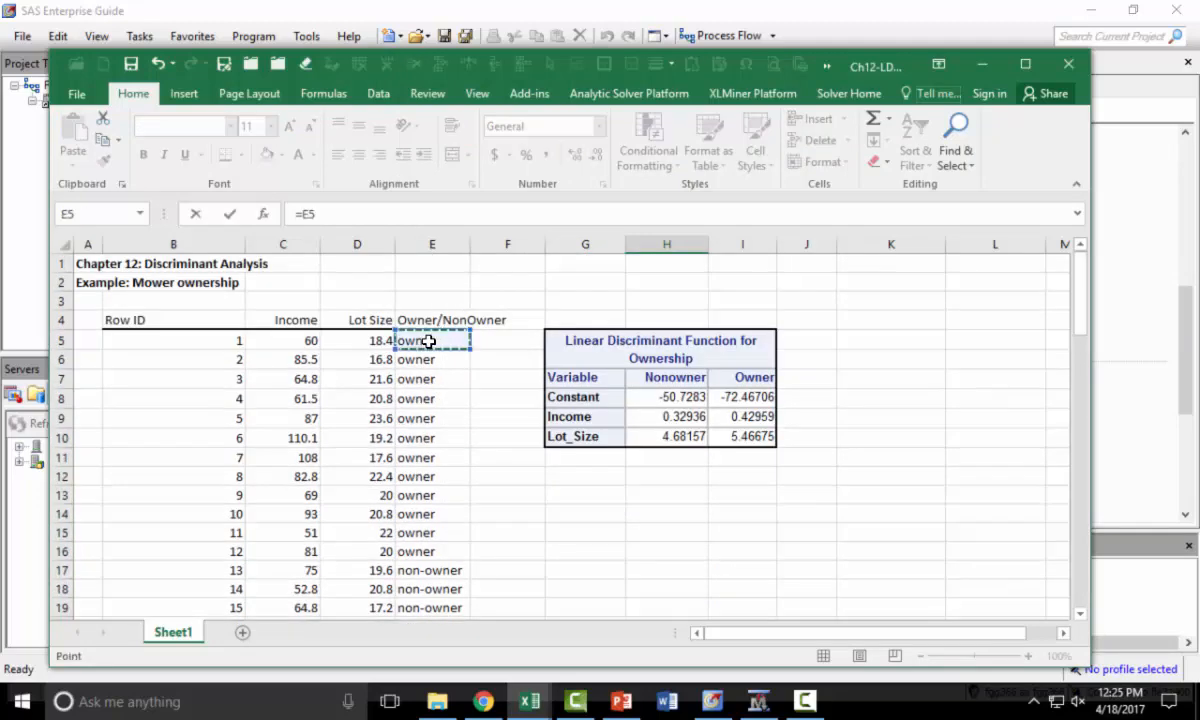
key("Return")
scroll(428, 341, "down", 3)
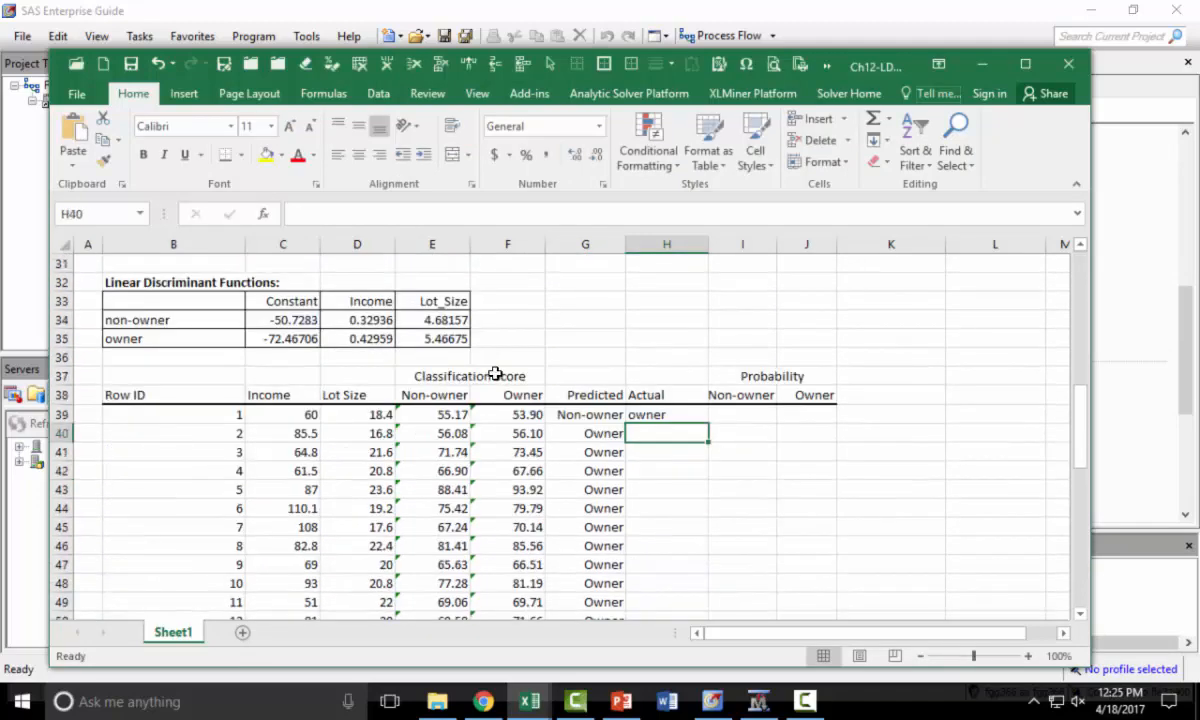
left_click(658, 412)
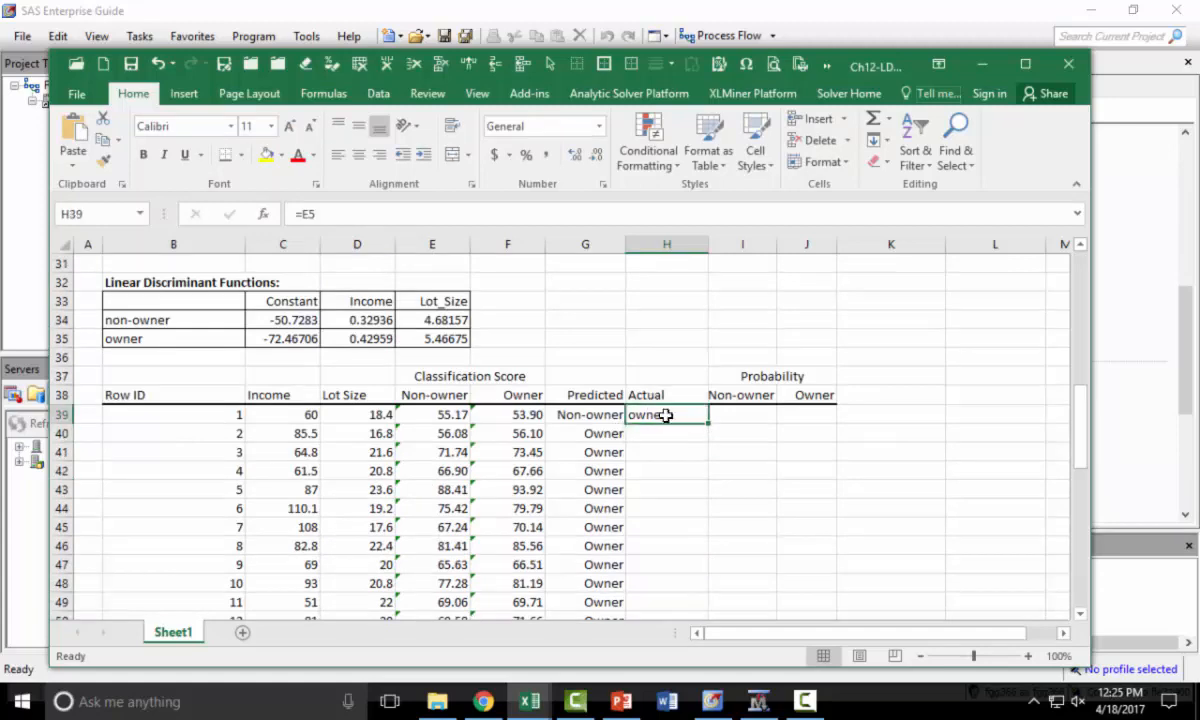
double_click(708, 427)
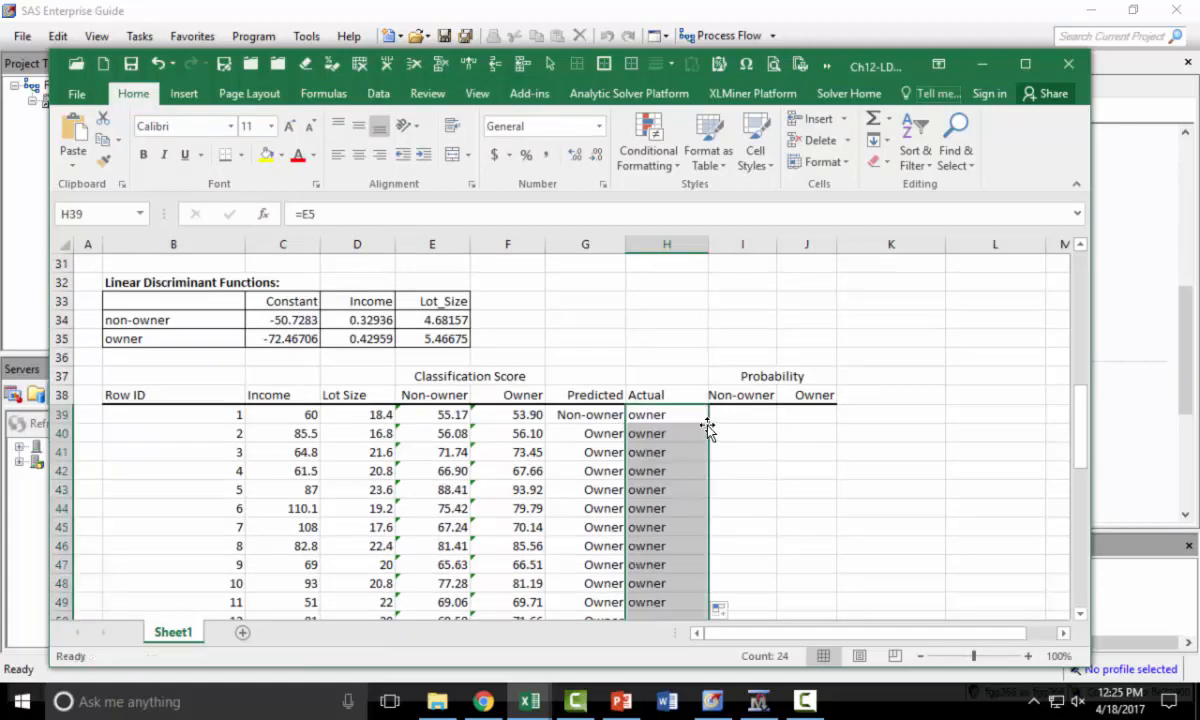
- Left-align the Predicted and Actual columns from the headers down to row 62
left_click(588, 396)
scroll(600, 410, "down", 7)
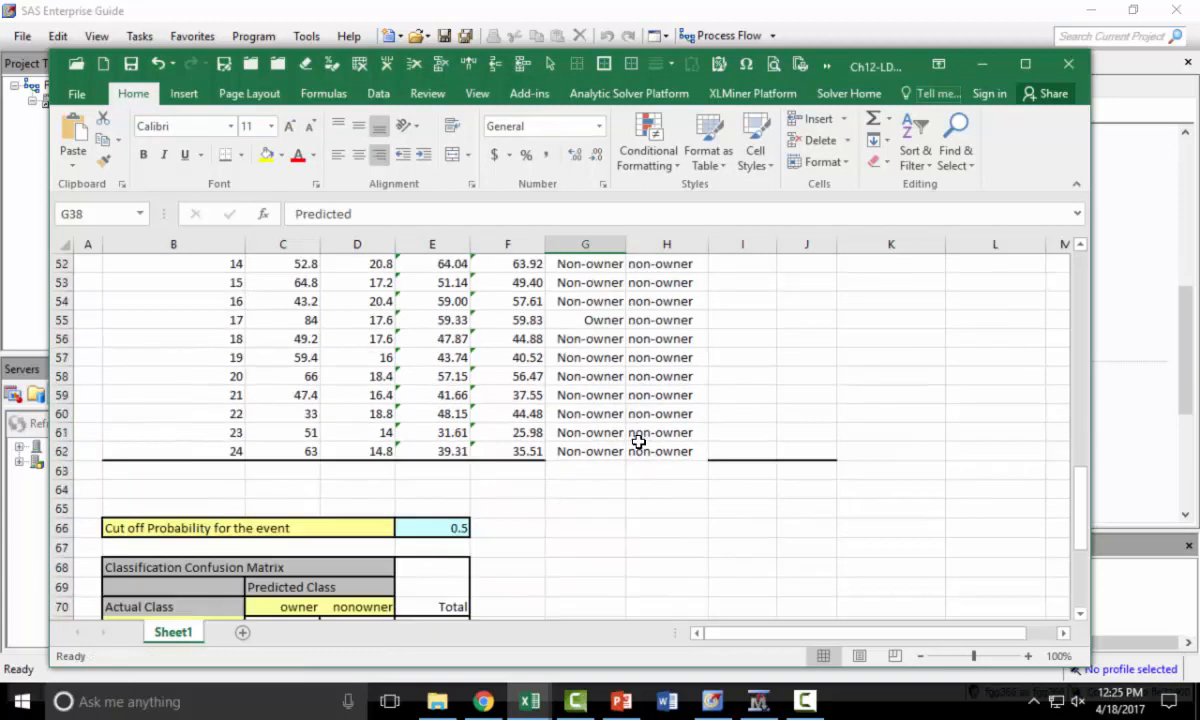
left_click(661, 449, "shift")
left_click(338, 154)
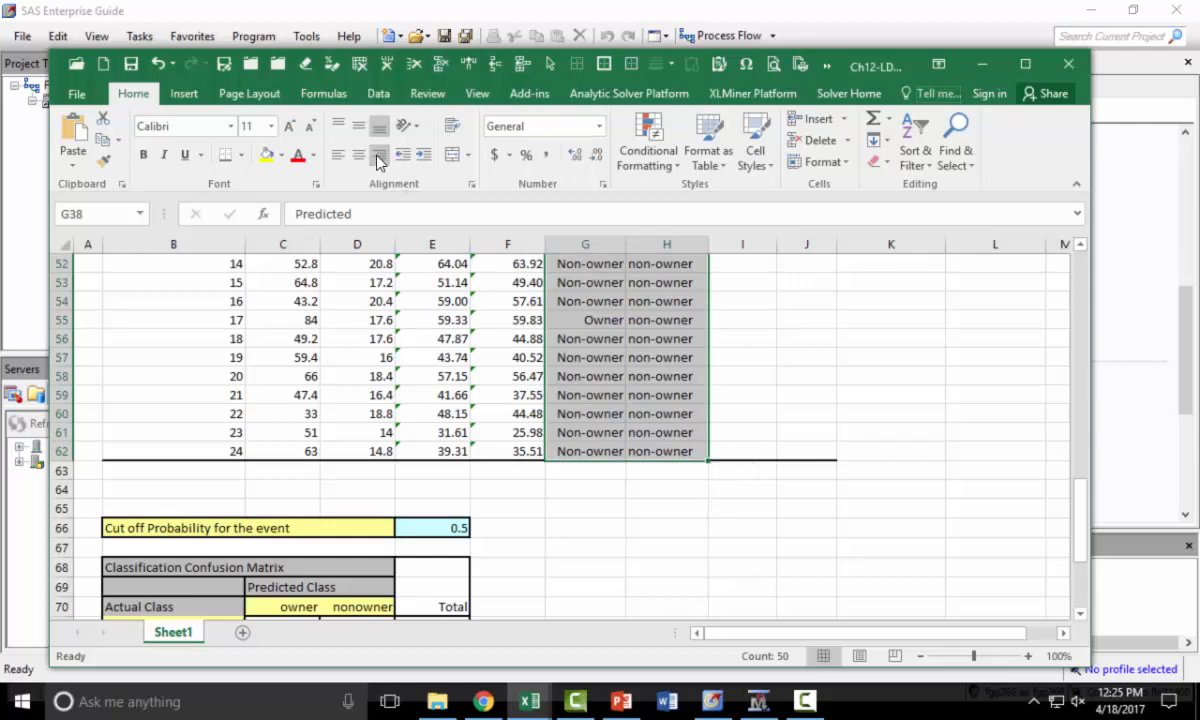
scroll(668, 480, "up", 8)
left_click(668, 490)
scroll(668, 490, "down", 6)
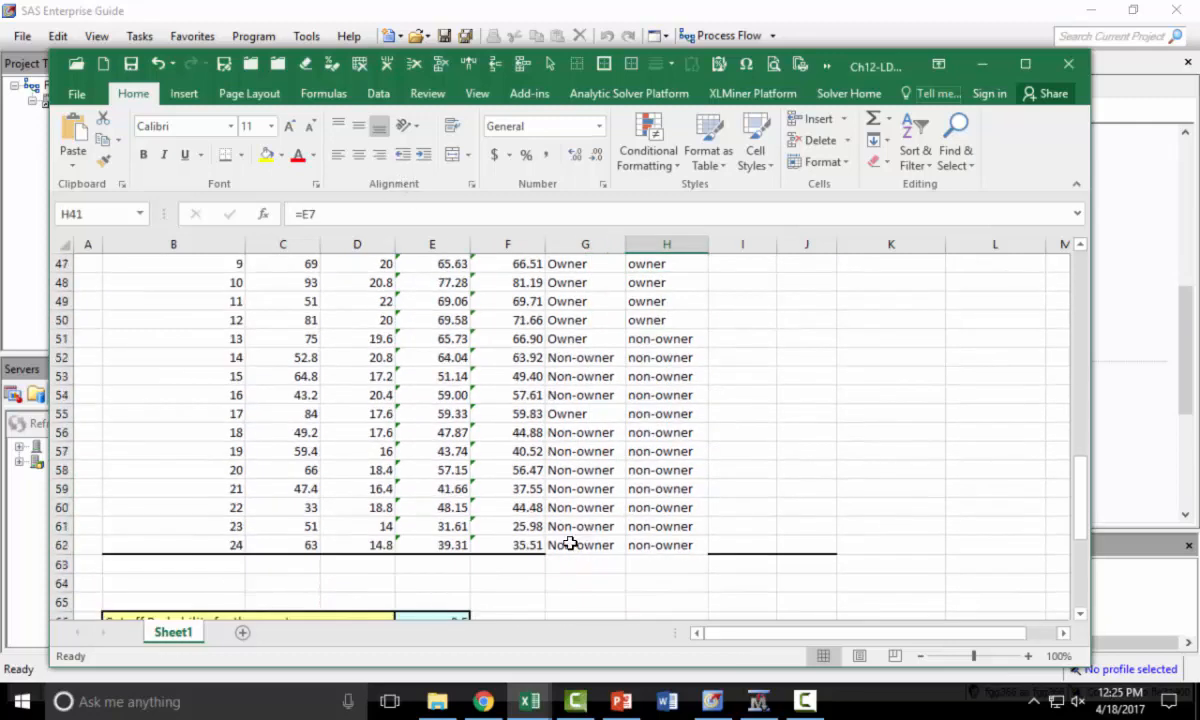
- Widen column I so the Non-owner probability header fits
left_click_drag(568, 543, 643, 546)
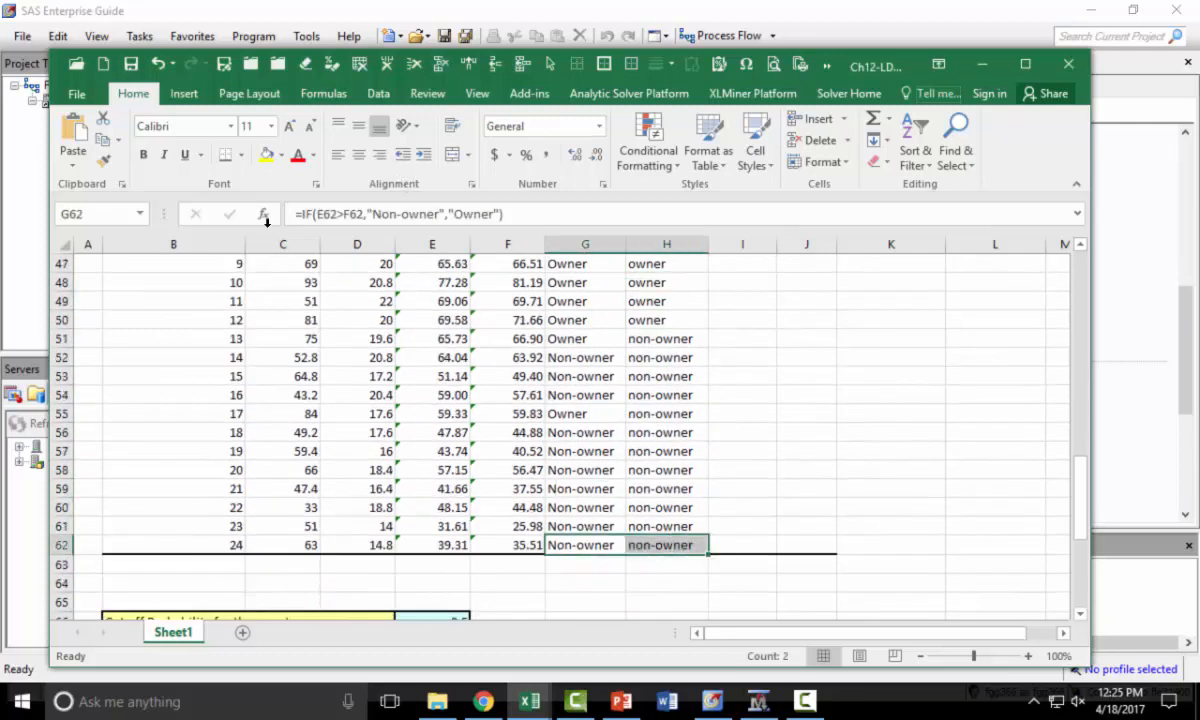
left_click(548, 408)
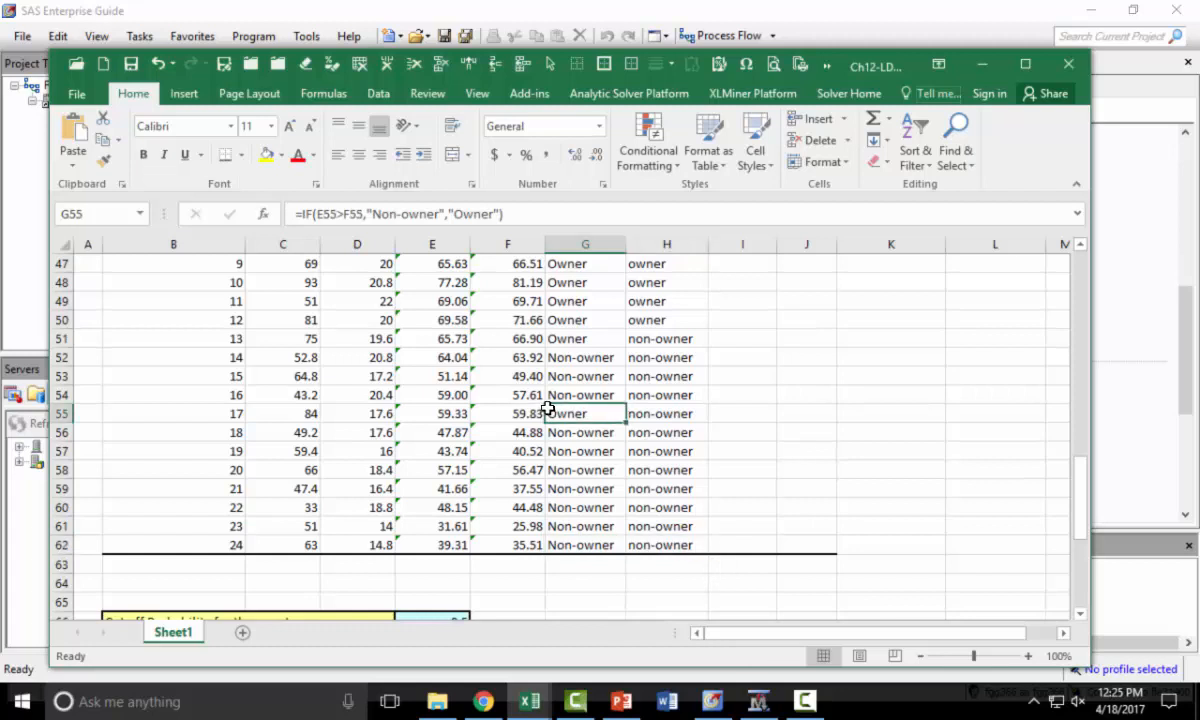
scroll(548, 412, "up", 3)
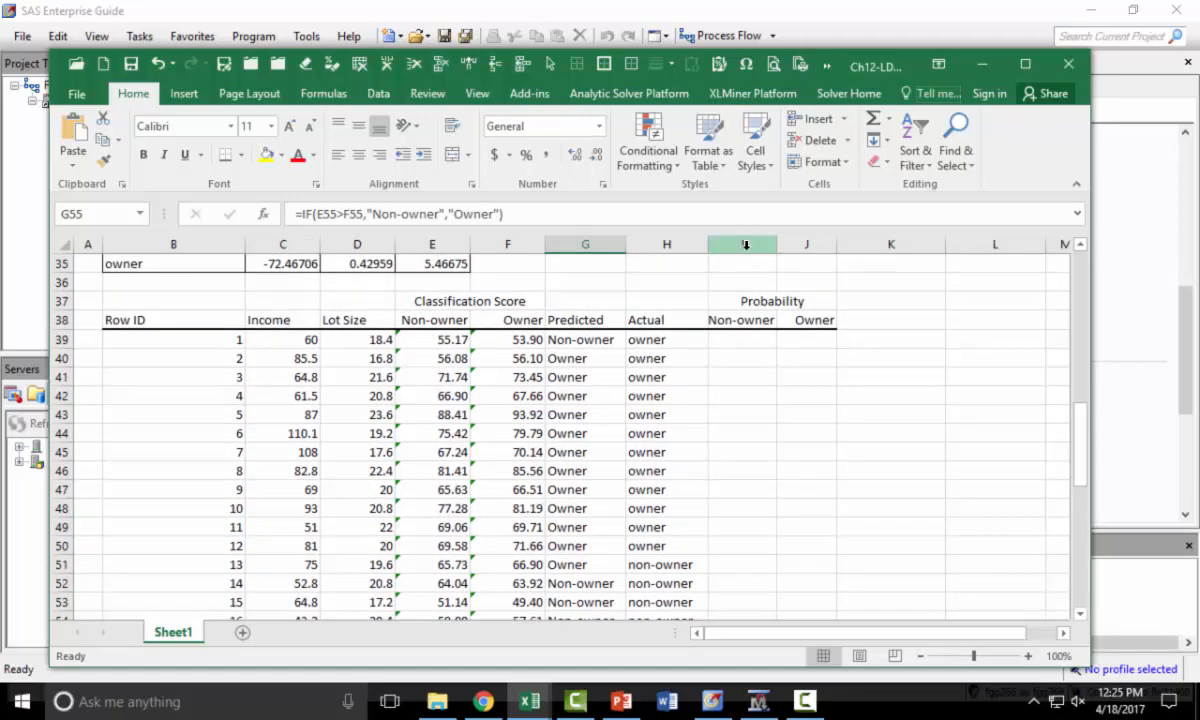
left_click_drag(745, 244, 789, 245)
left_click(752, 323)
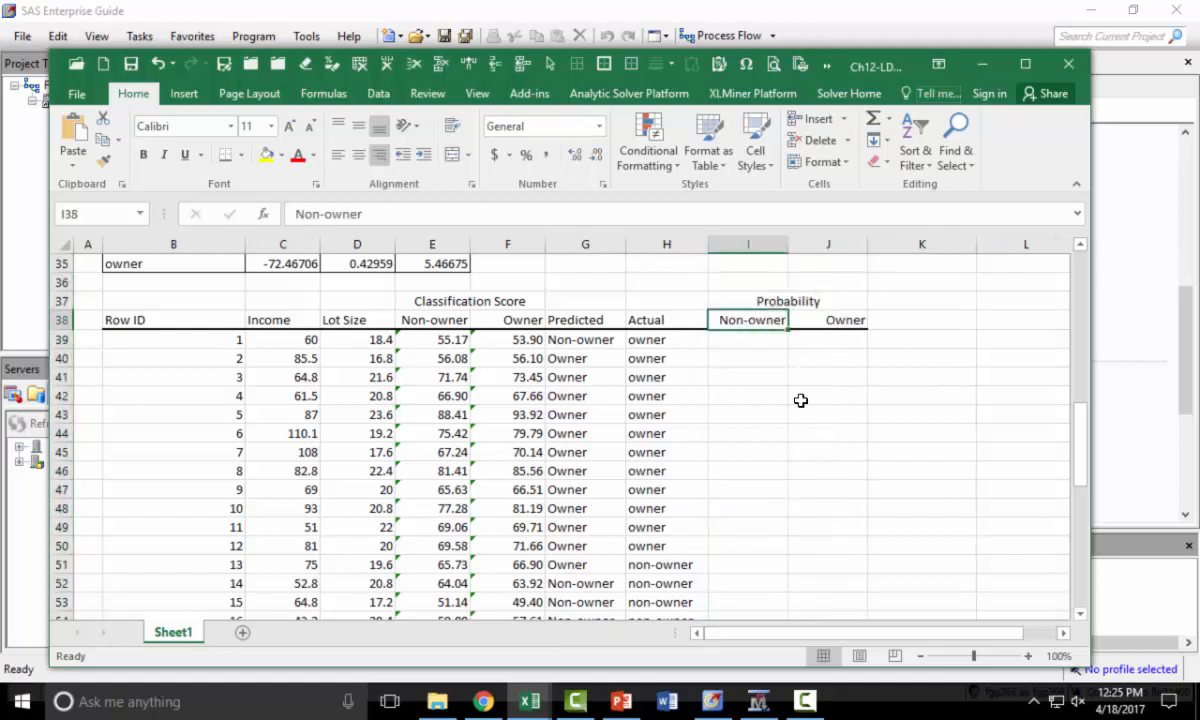
left_click(836, 320)
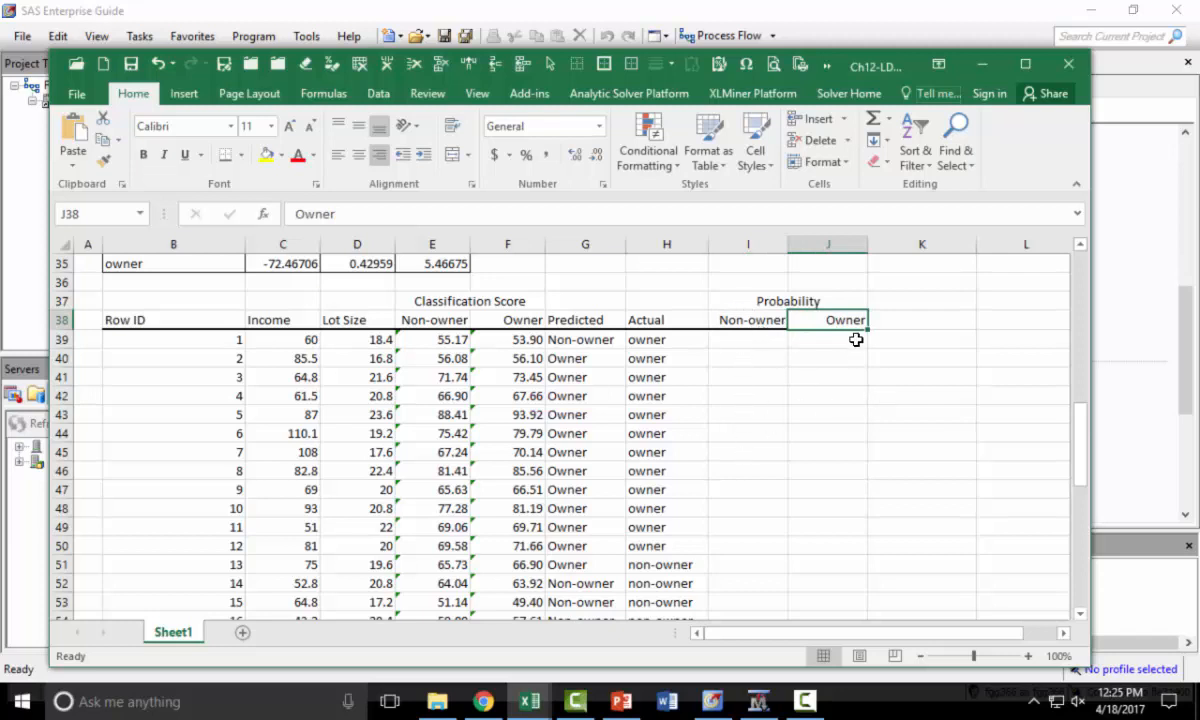
- Enter the non-owner probability formula =EXP(E39)/(EXP(E39)+EXP(F39)) in I39
left_click(745, 341)
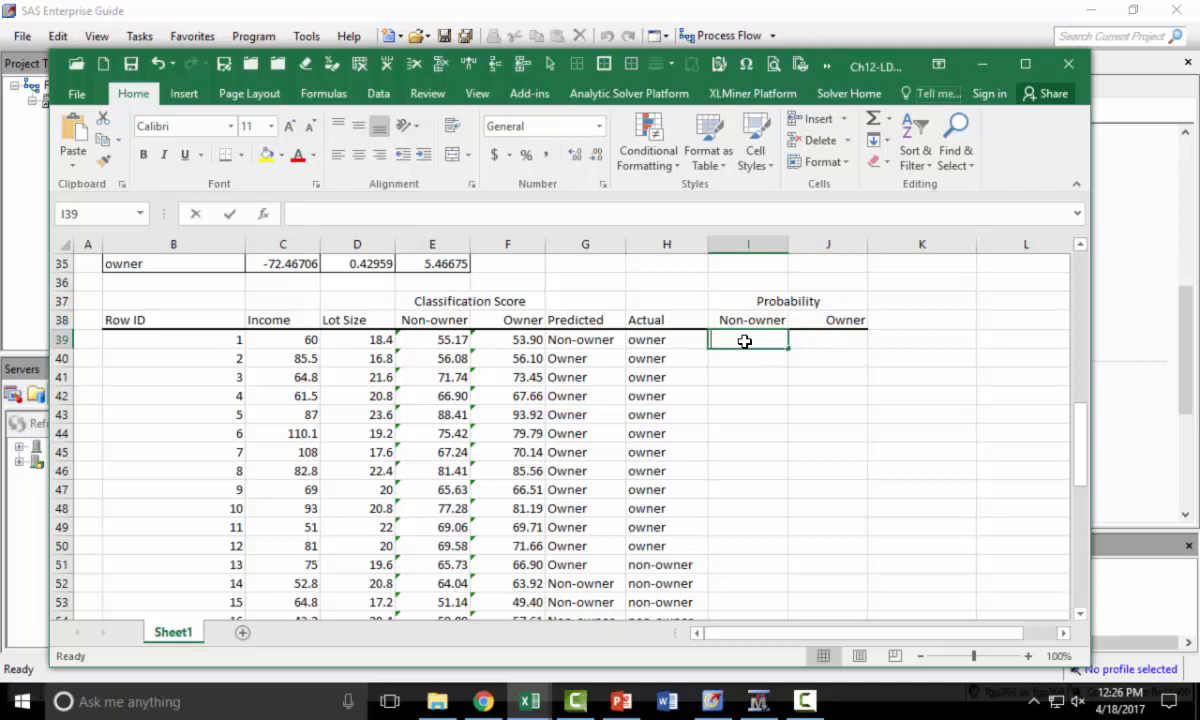
type("=exp")
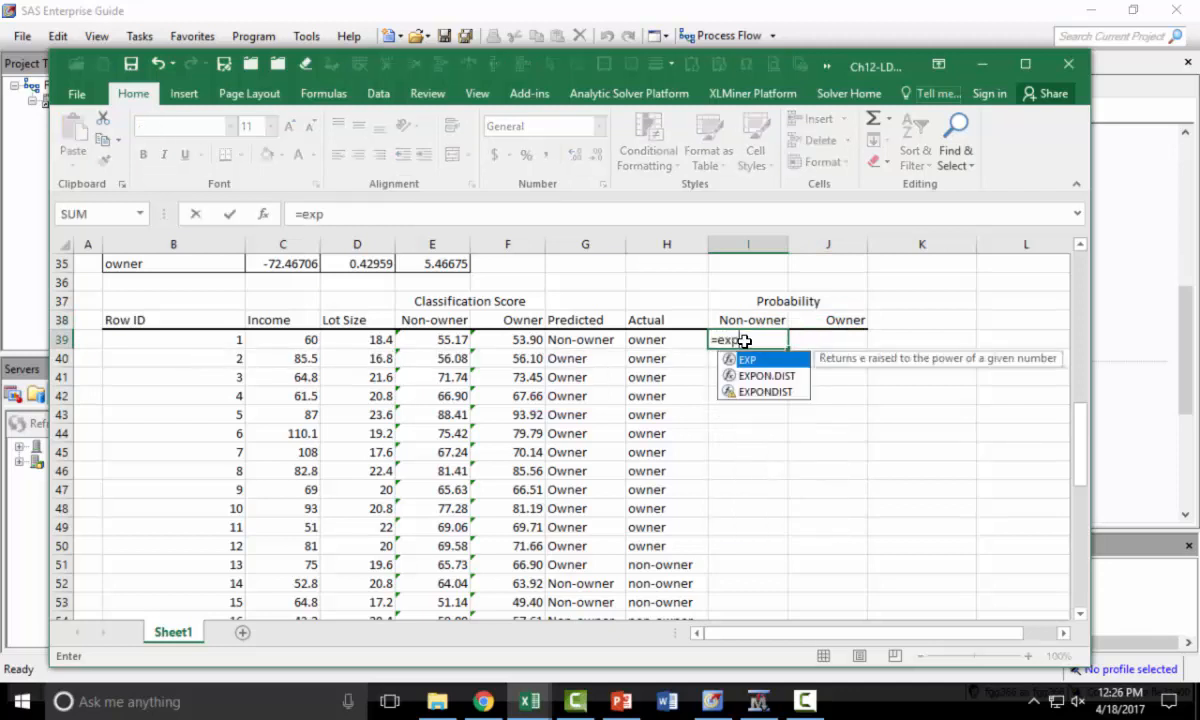
type("(")
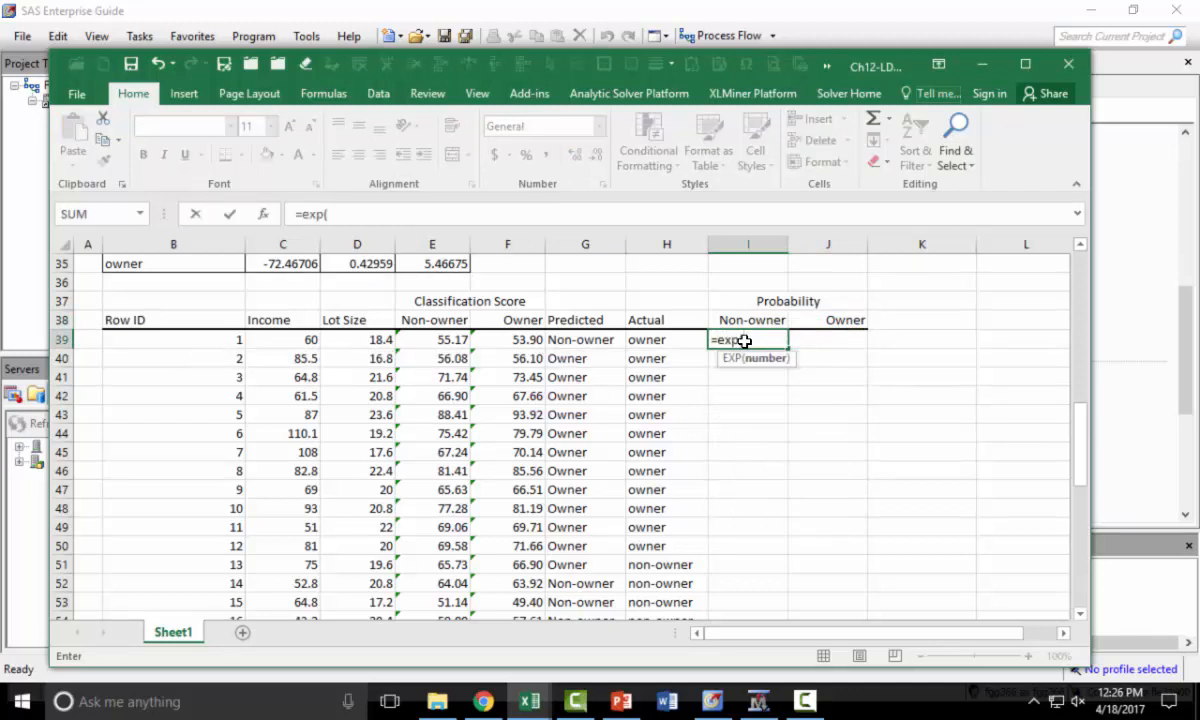
left_click(440, 340)
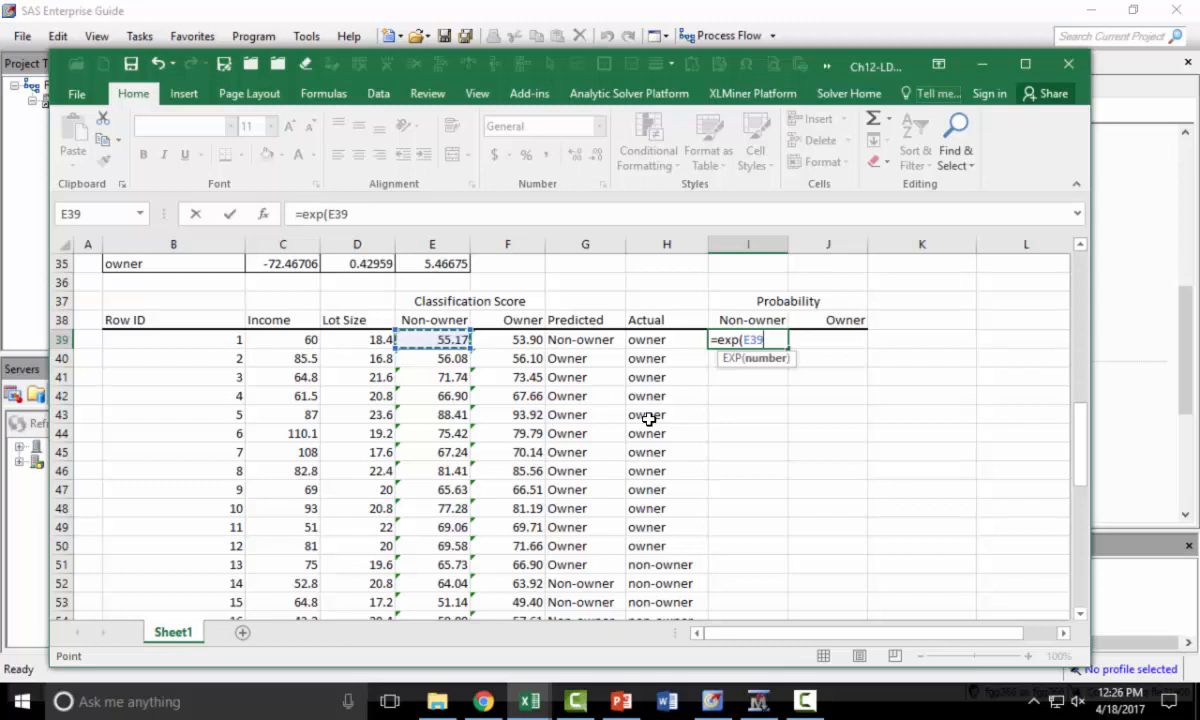
type(")/(")
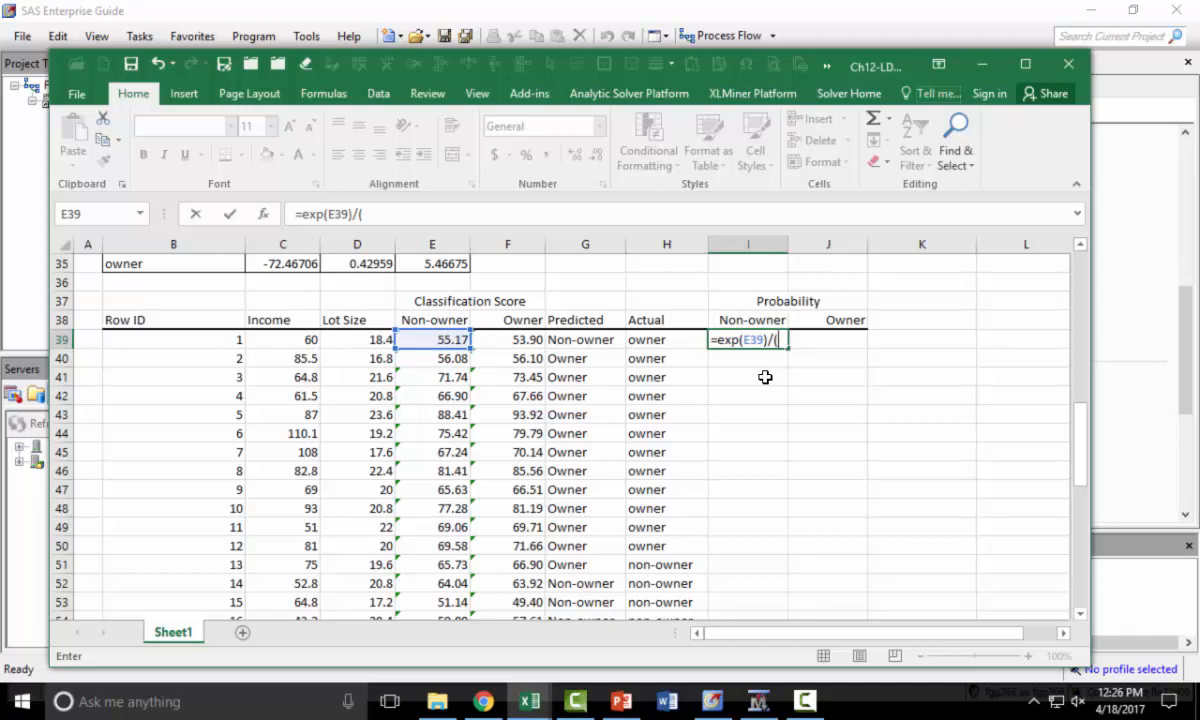
type("exp(")
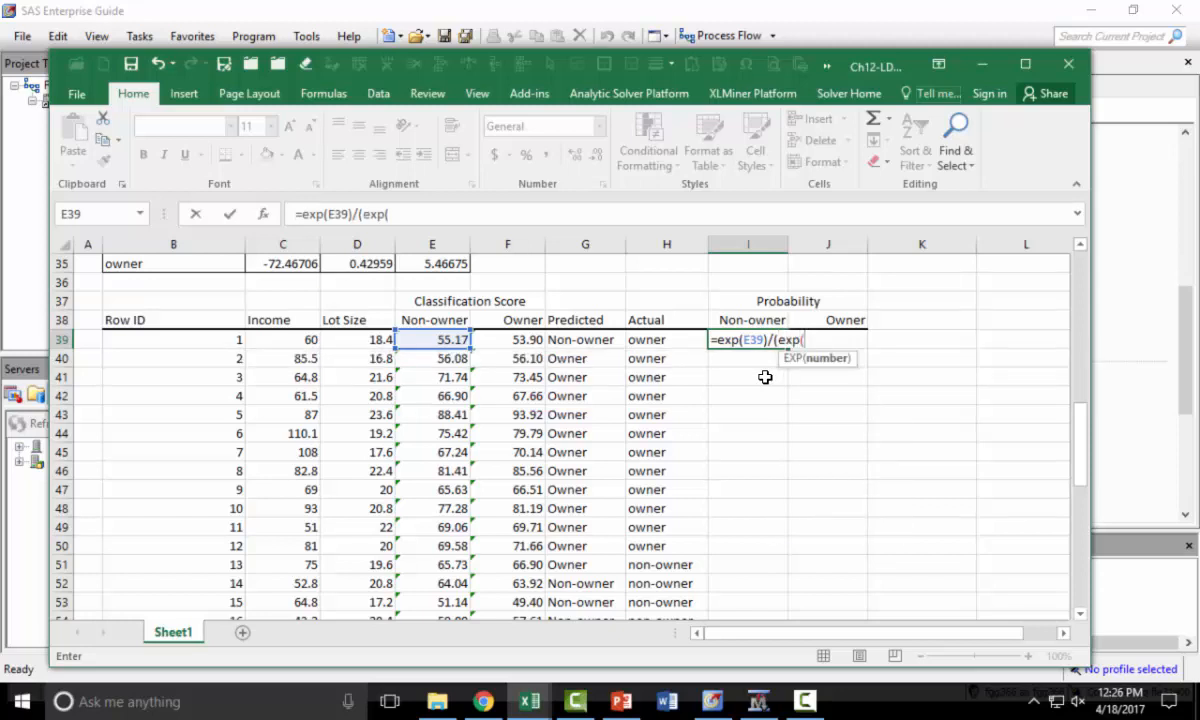
key("Left")
key("Left")
key("Left")
key("Left")
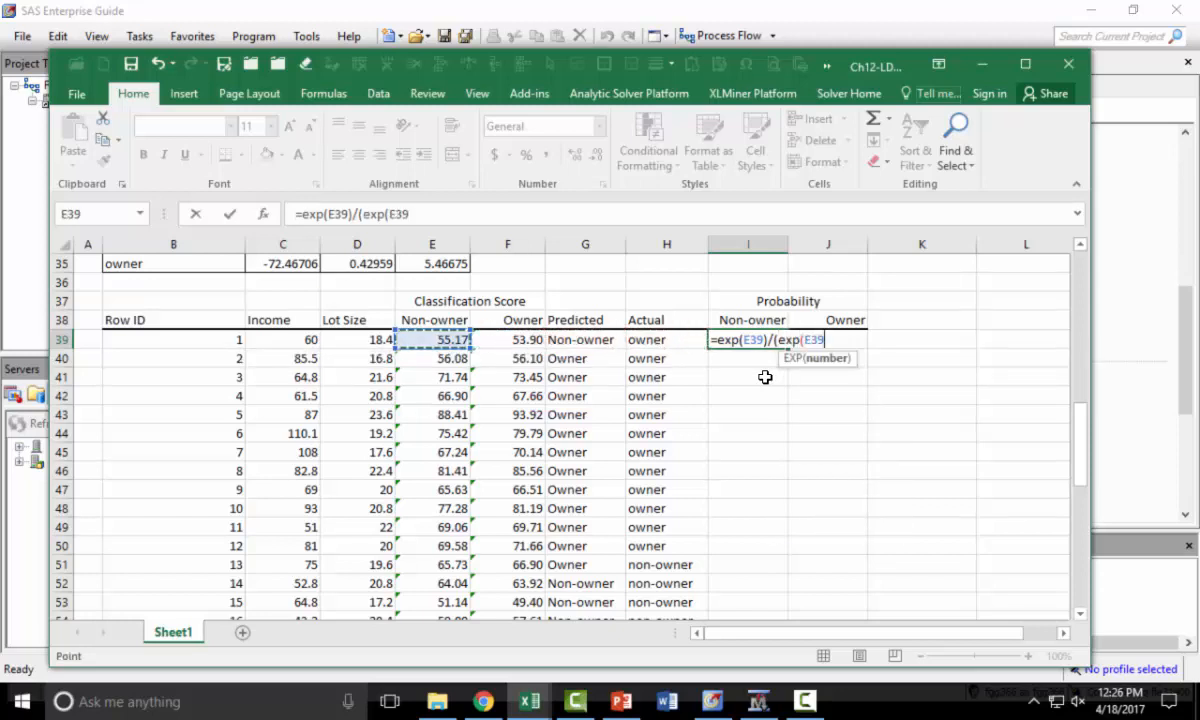
type(")")
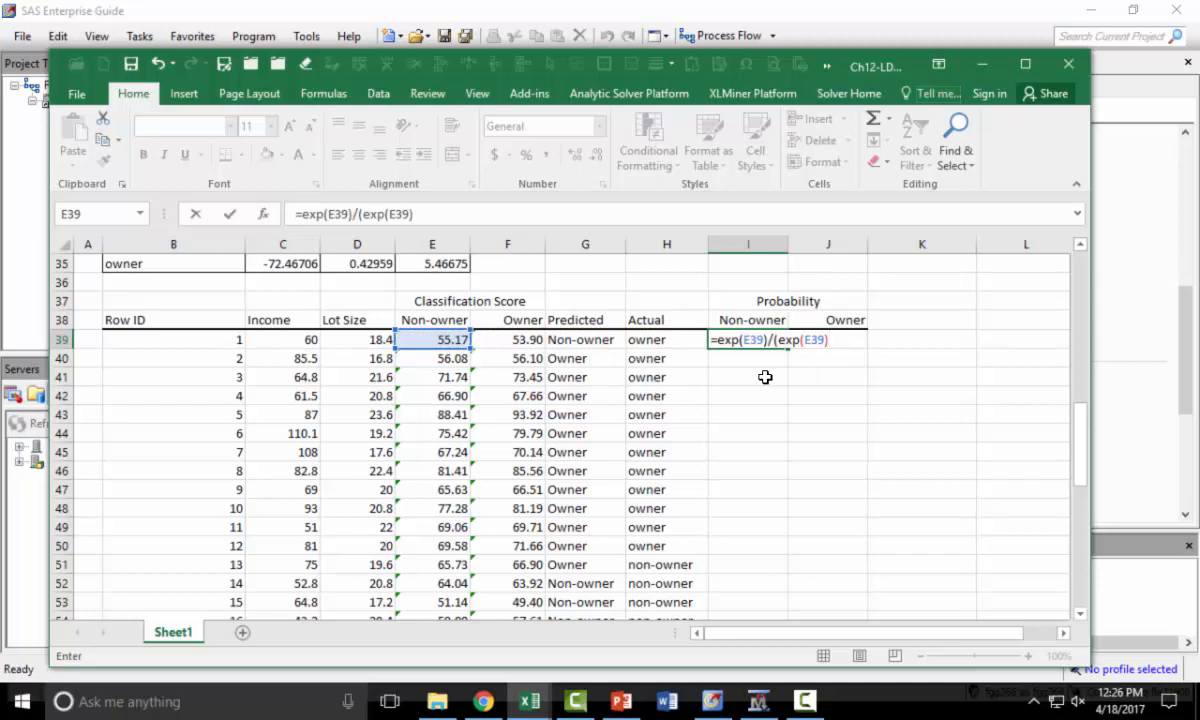
type("+exp(")
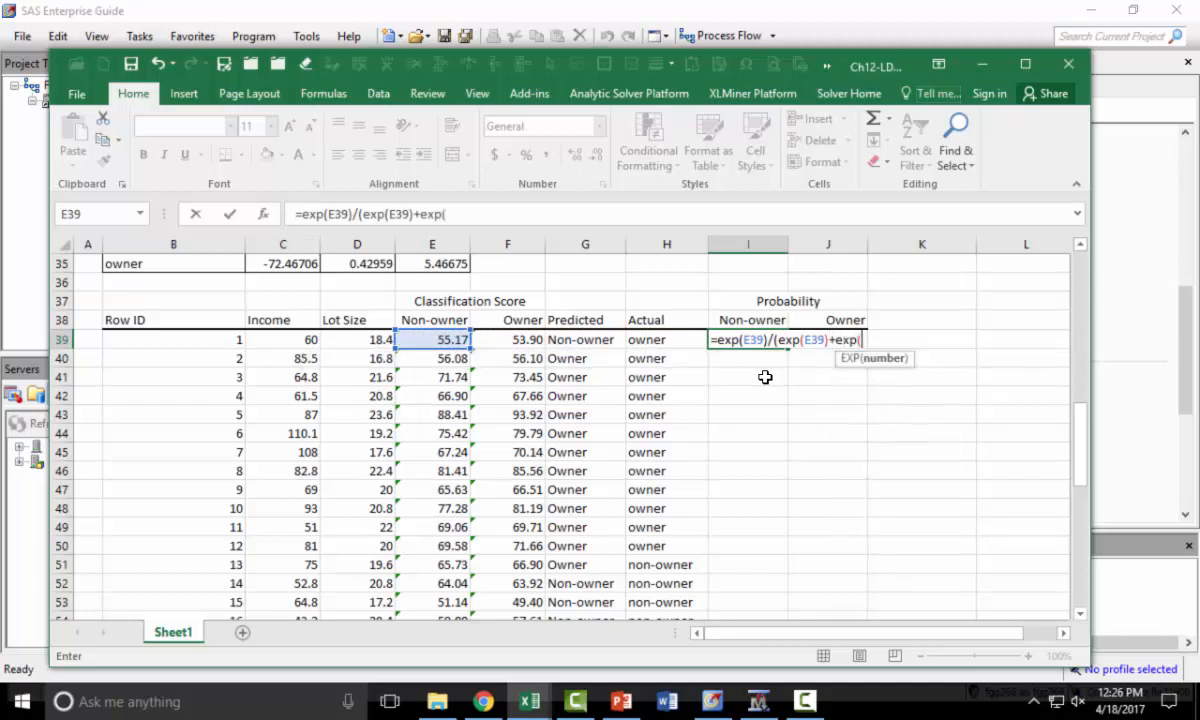
key("Left")
key("Left")
key("Left")
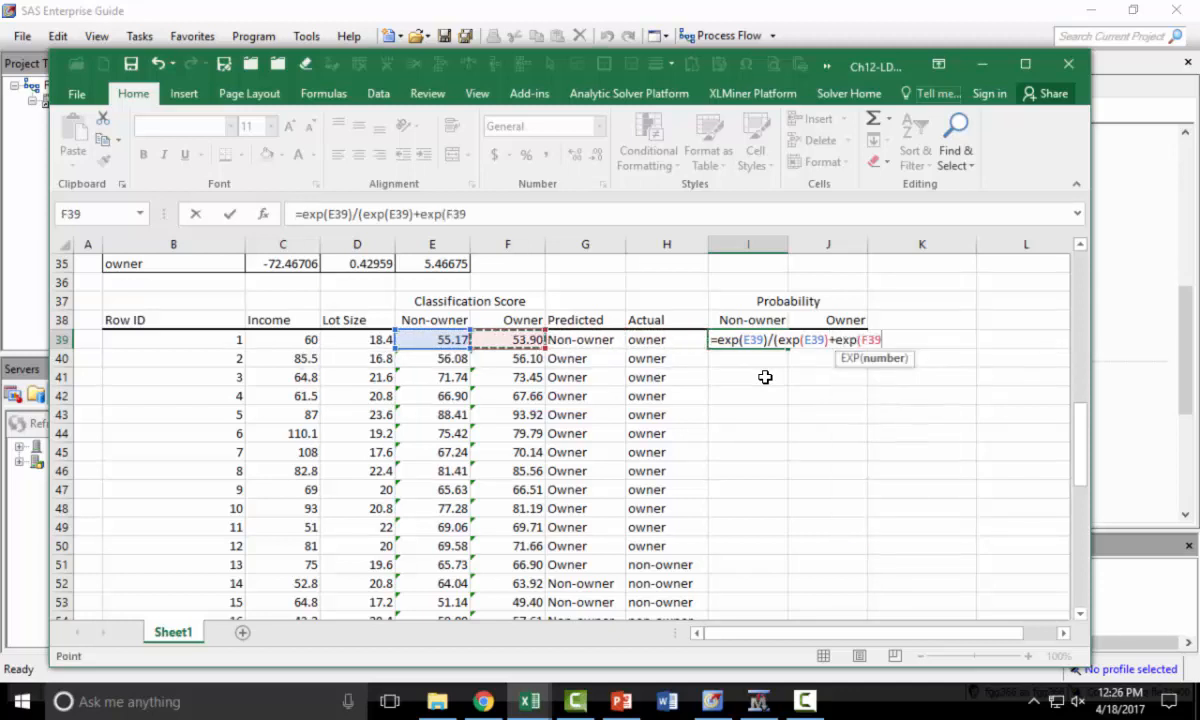
type(")")
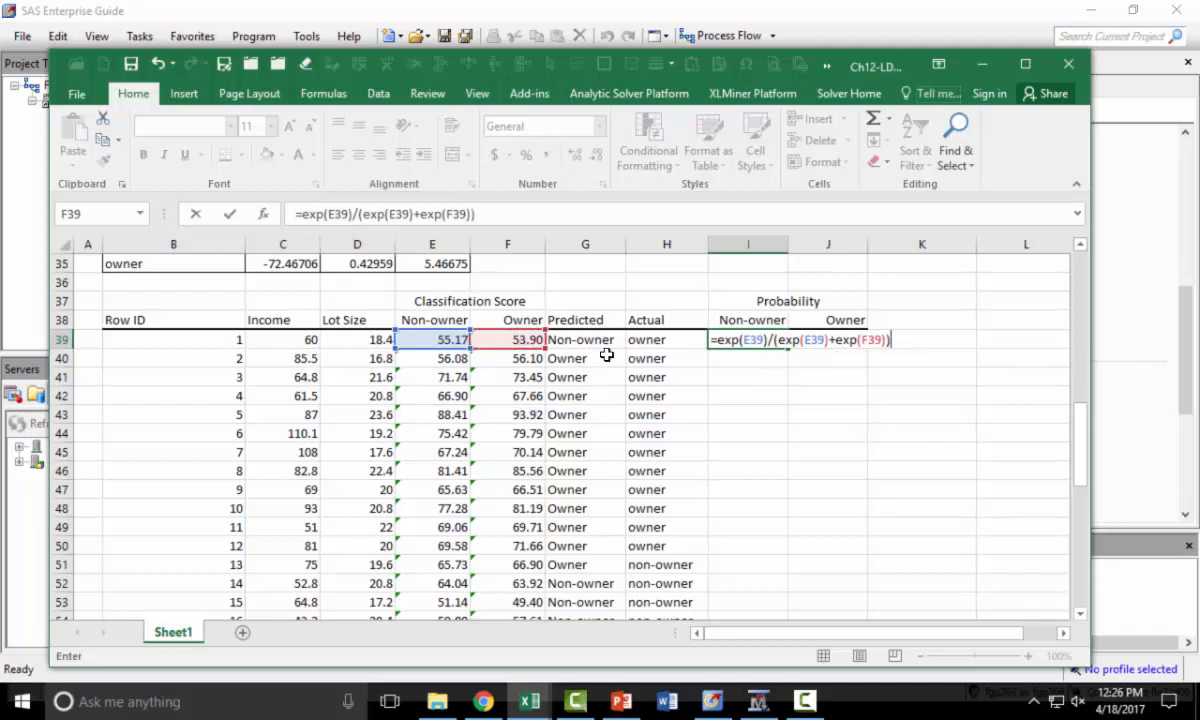
key("Return")
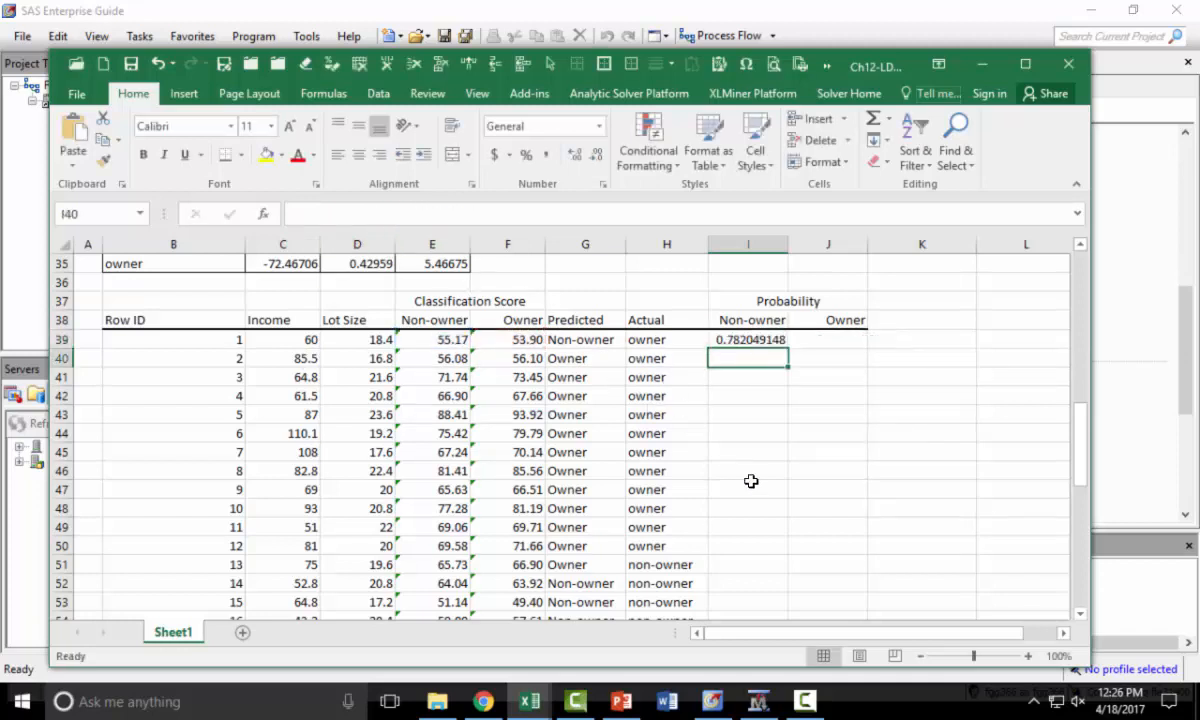
- Copy the probability formula into J39 and change its numerator to give =EXP(F39)/(EXP(E39)+EXP(F39))
left_click(733, 339)
left_click_drag(519, 215, 293, 214)
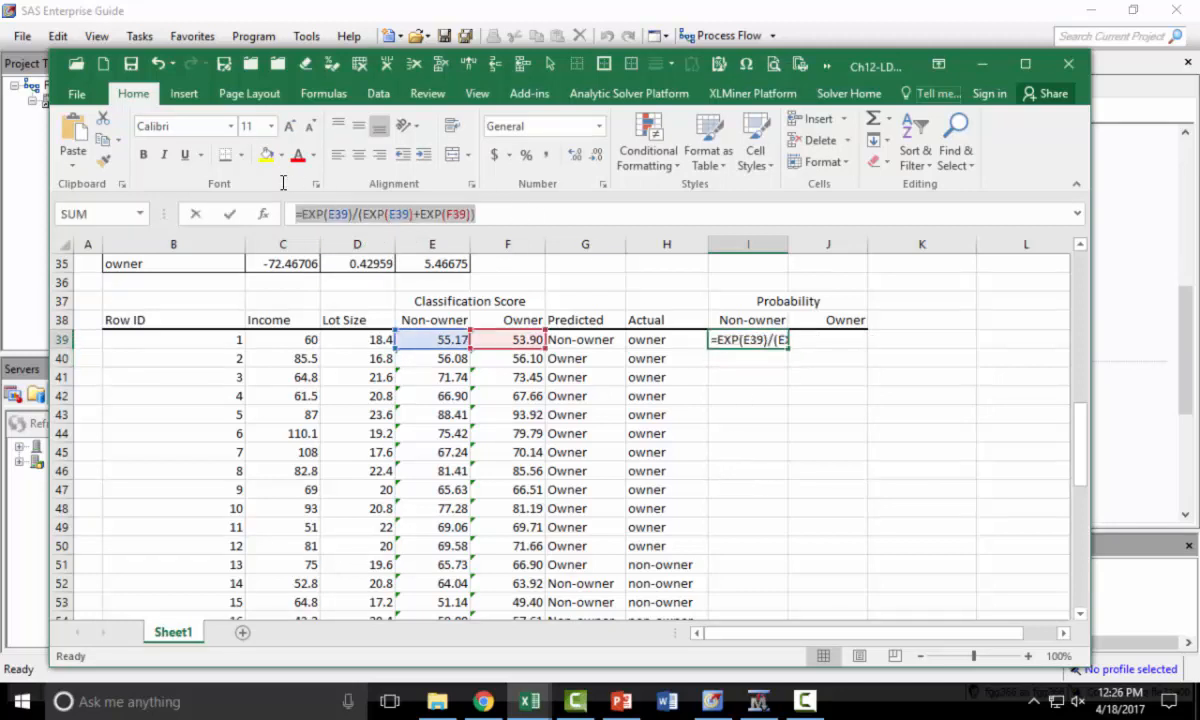
key("Escape")
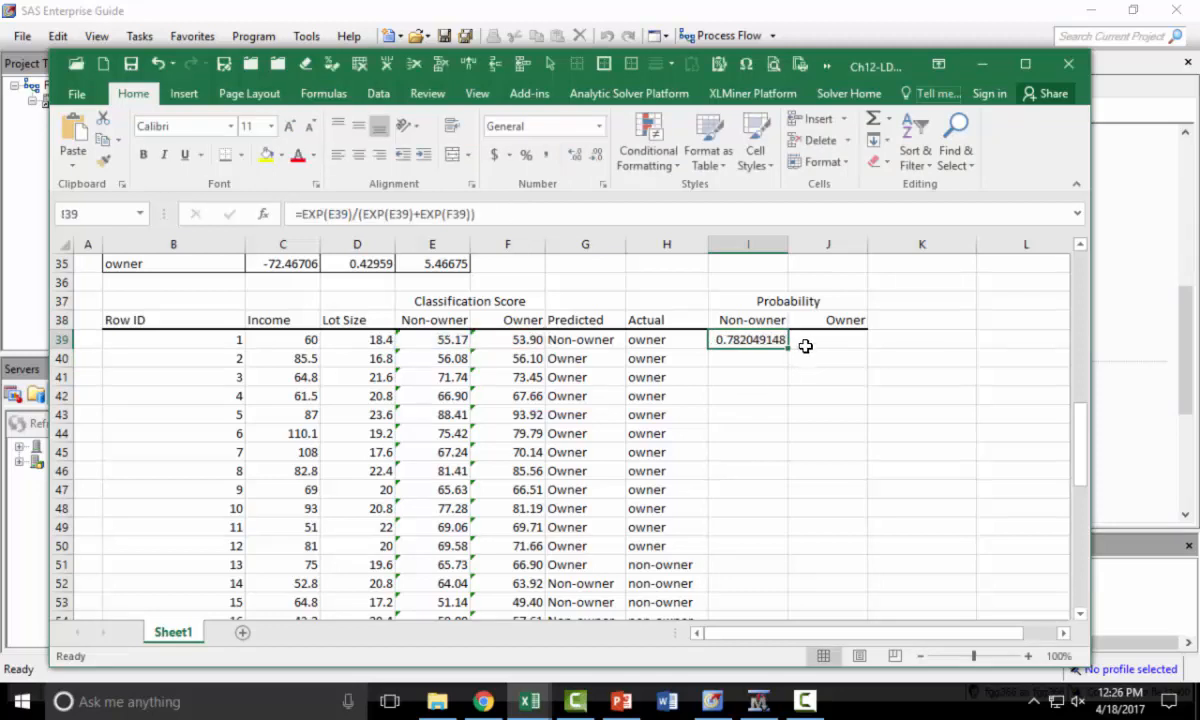
left_click(804, 343)
left_click(477, 214)
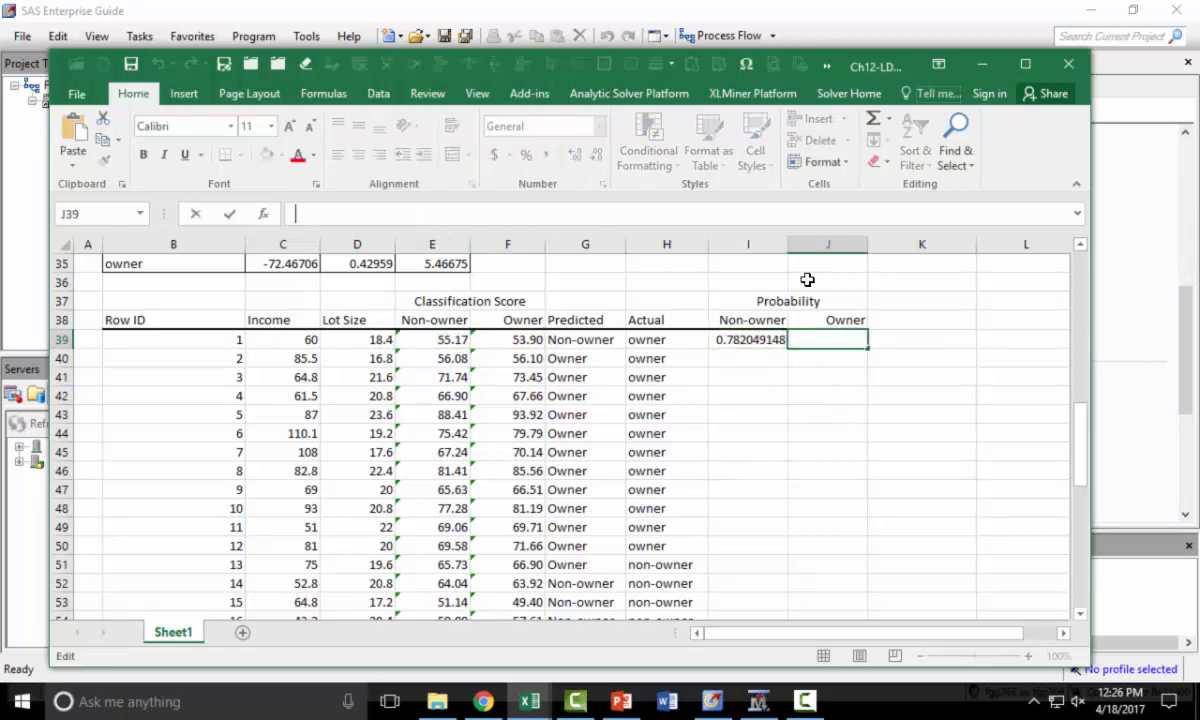
key("ctrl+v")
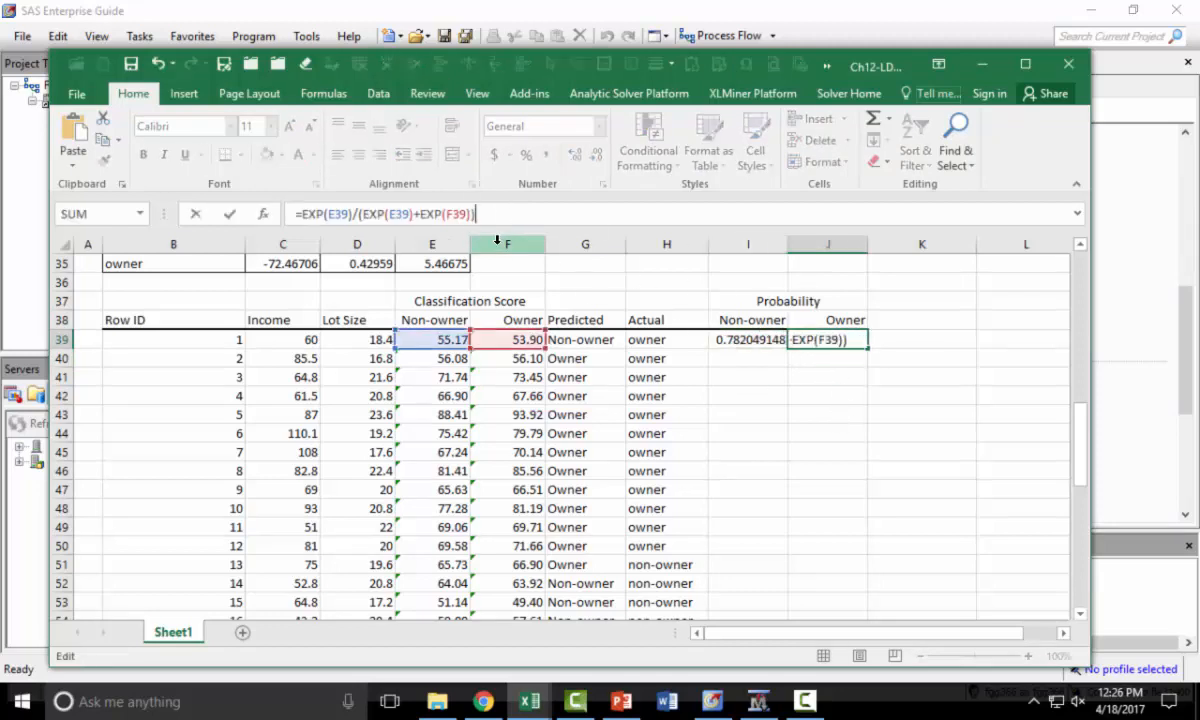
left_click(330, 213)
key("Delete")
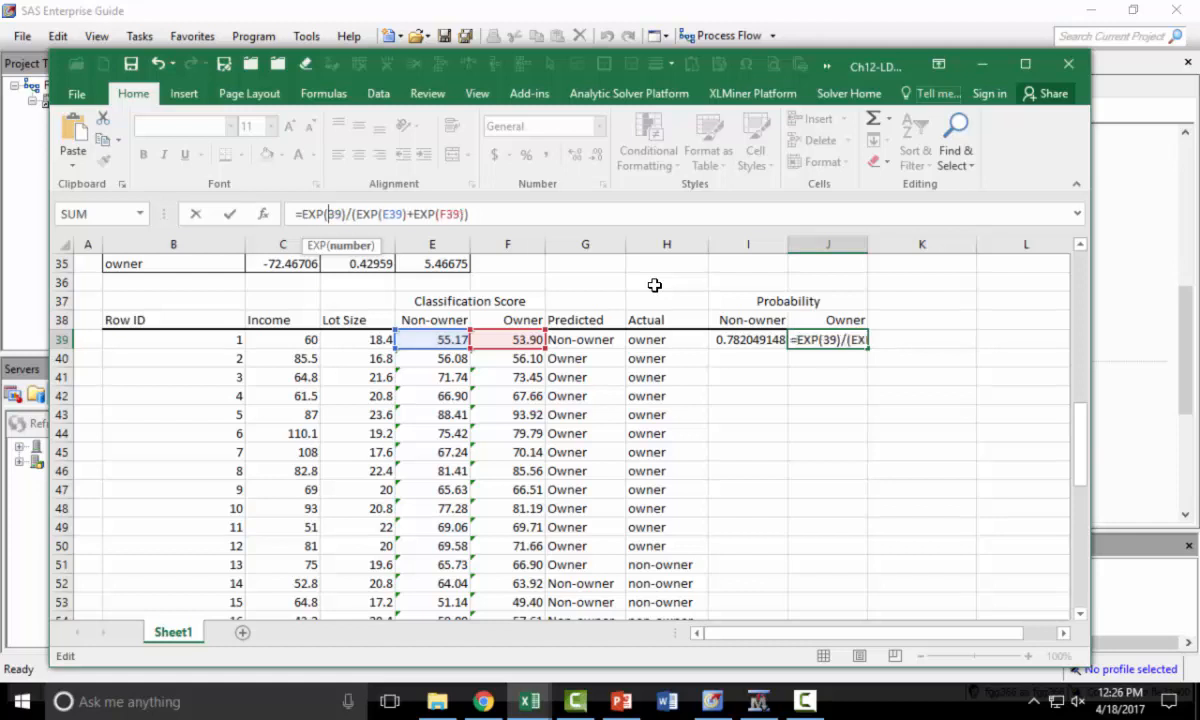
type("f")
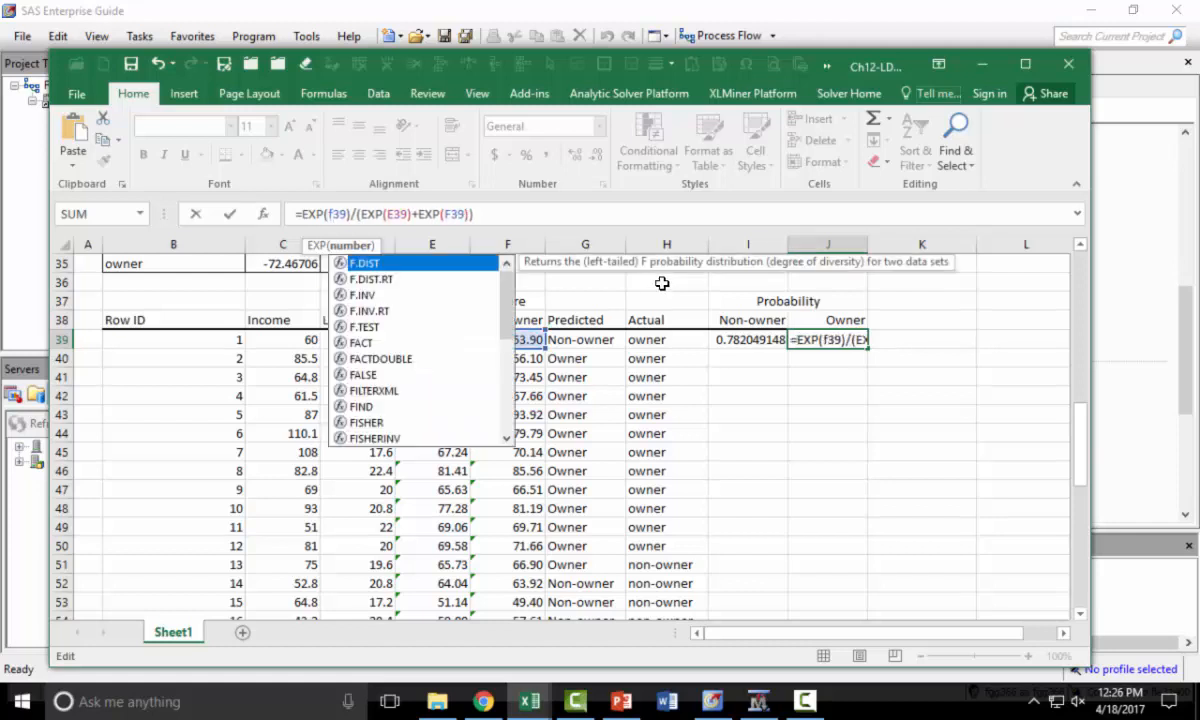
key("Escape")
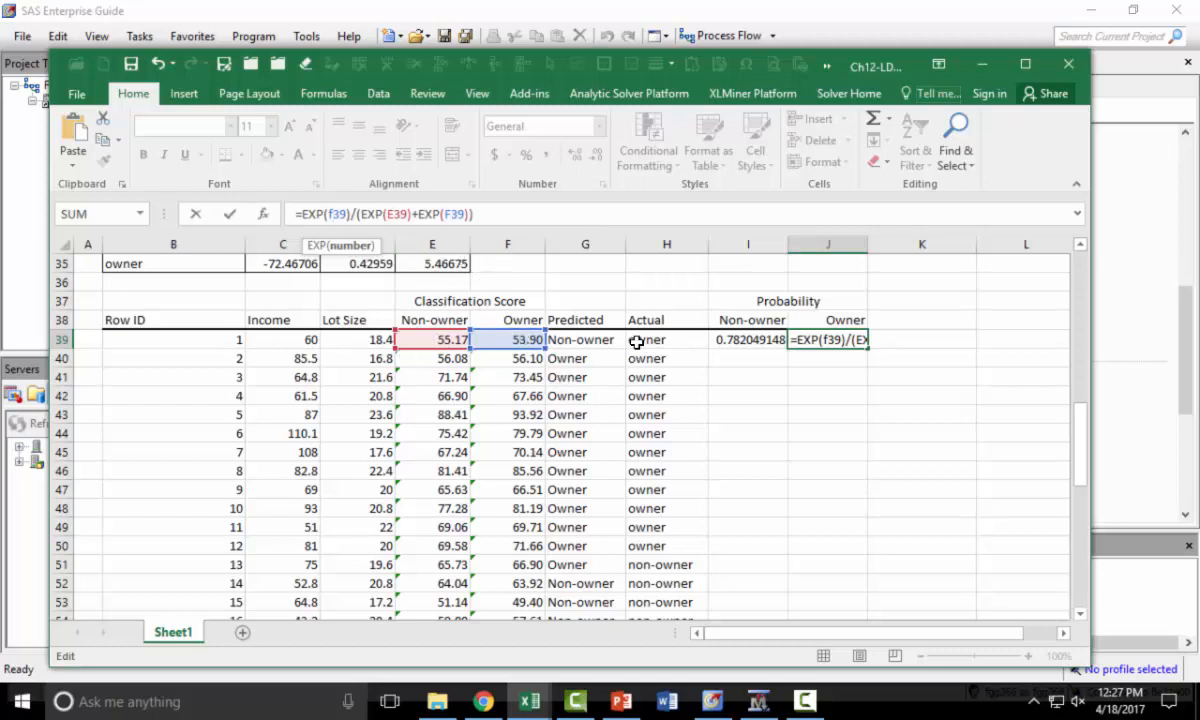
key("Return")
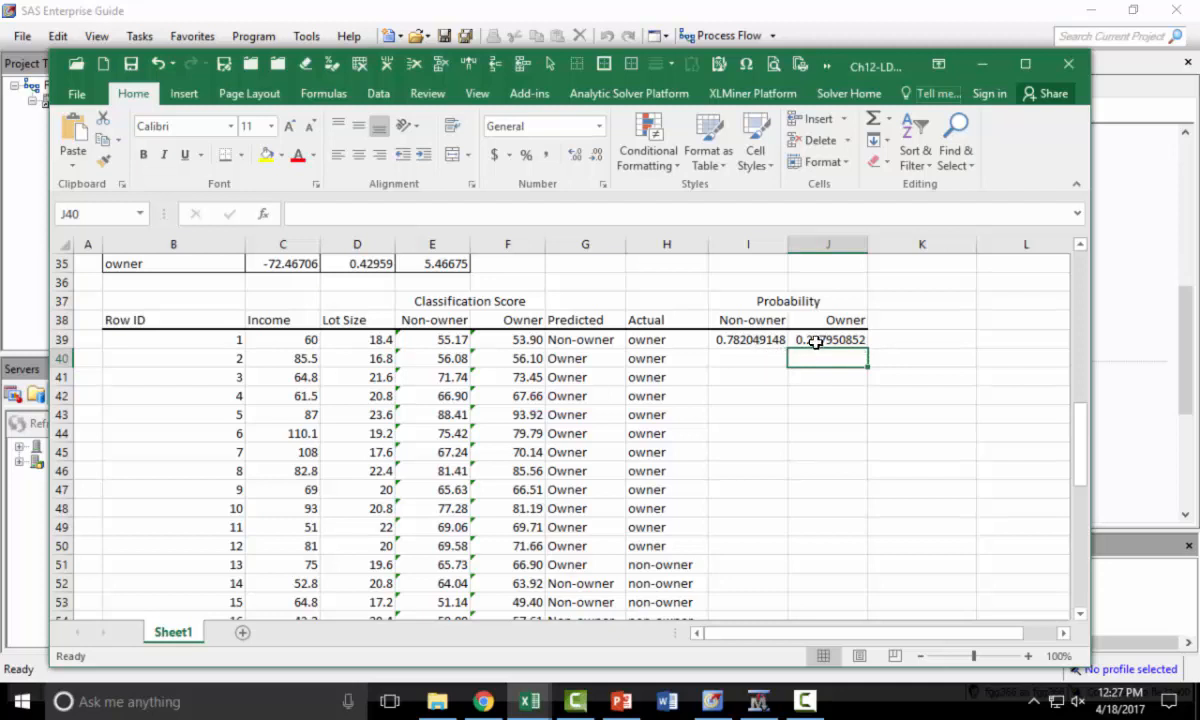
- Reduce both probability cells in row 39 to three decimal places
left_click_drag(735, 340, 804, 346)
left_click(597, 156)
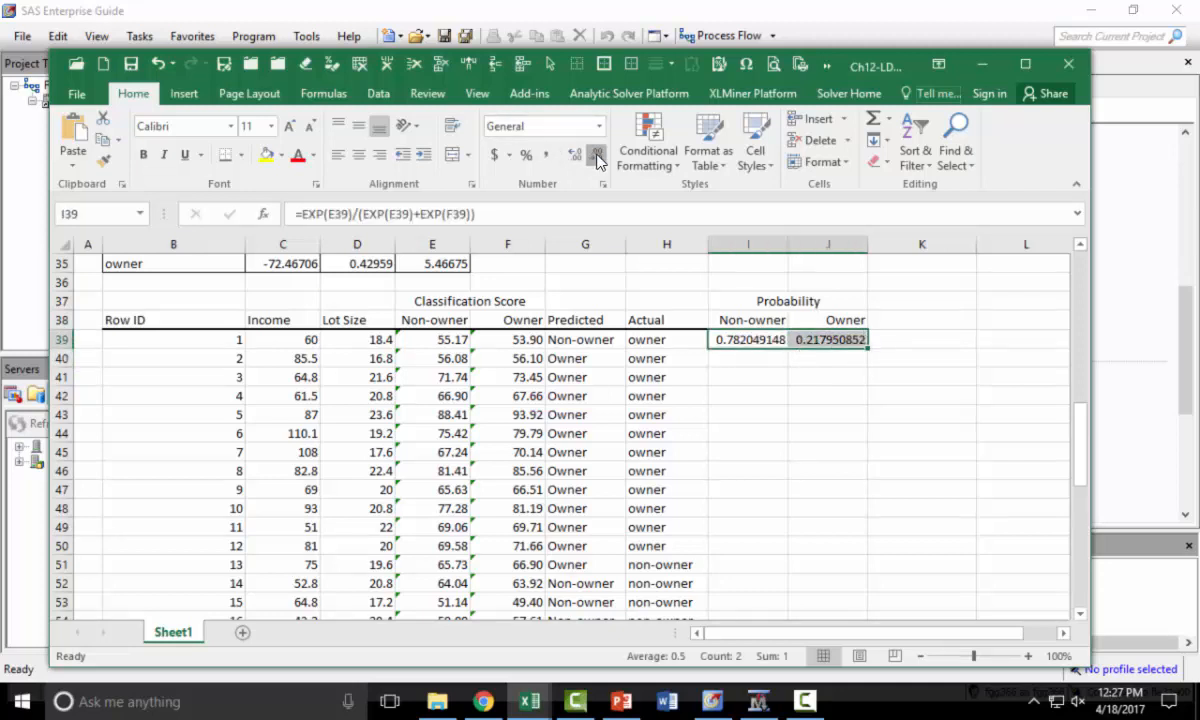
left_click(597, 156)
left_click(597, 156)
left_click(597, 156)
left_click(597, 156)
left_click(597, 156)
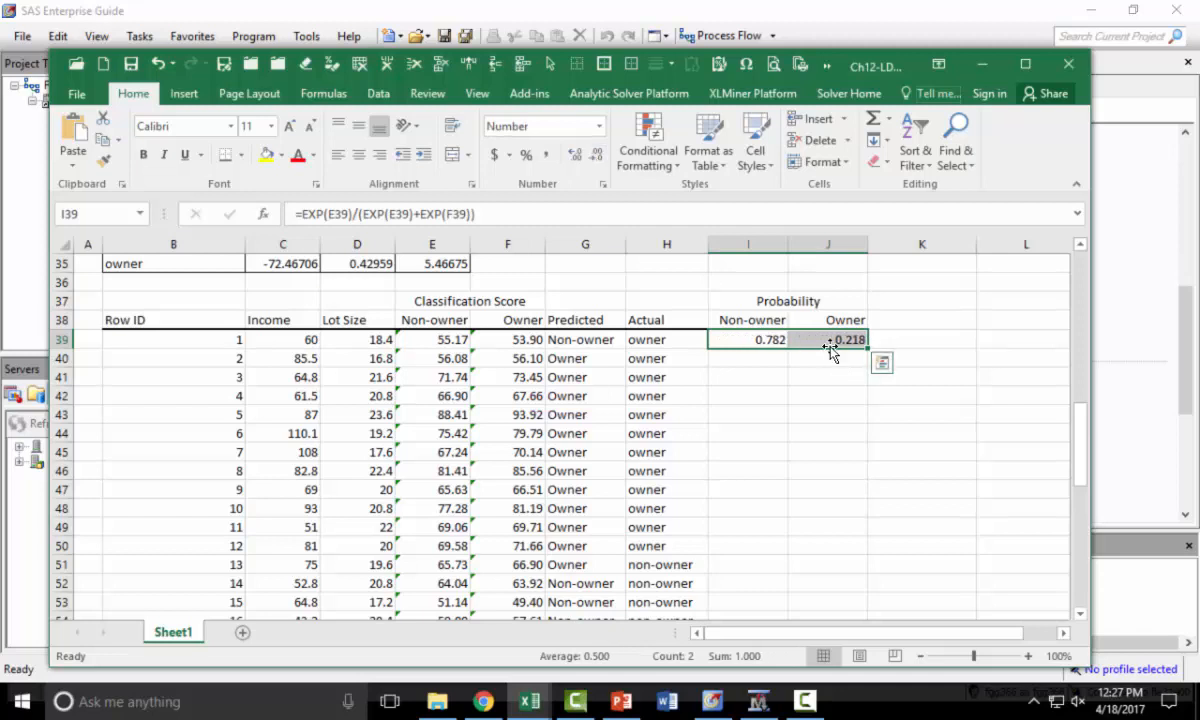
- Fill both probability formulas down columns I and J to row 62
double_click(868, 350)
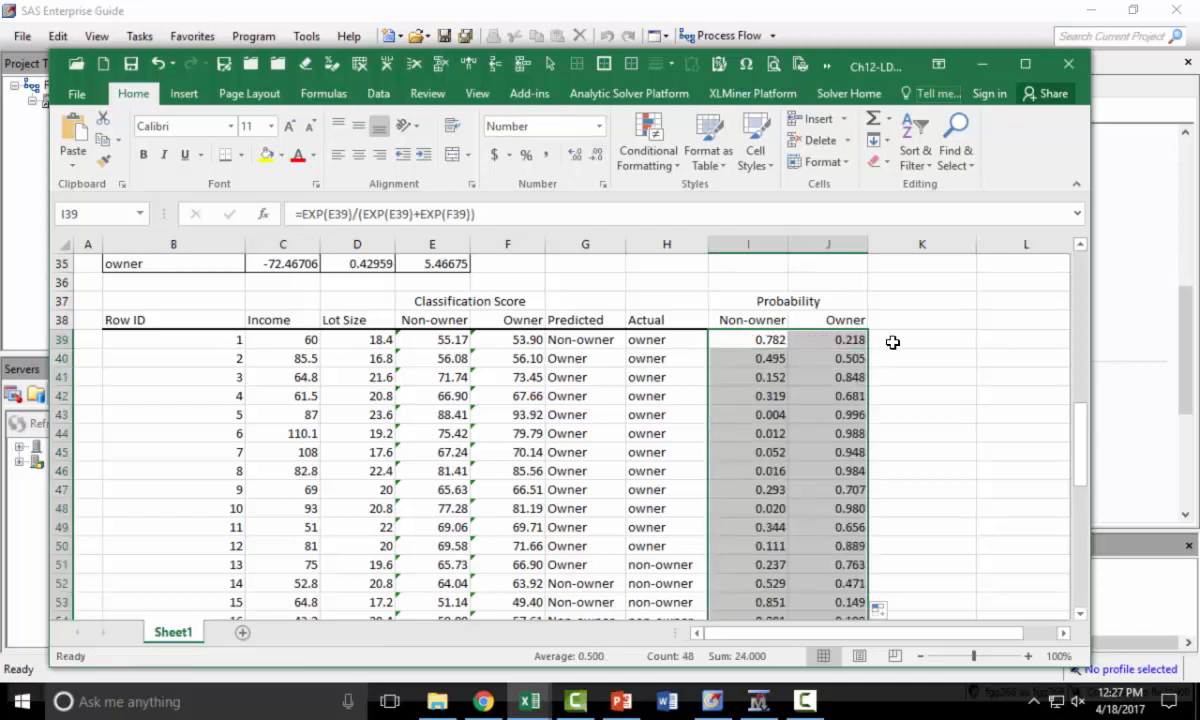
scroll(893, 341, "down", 3)
scroll(893, 341, "down", 1)
left_click_drag(765, 544, 800, 546)
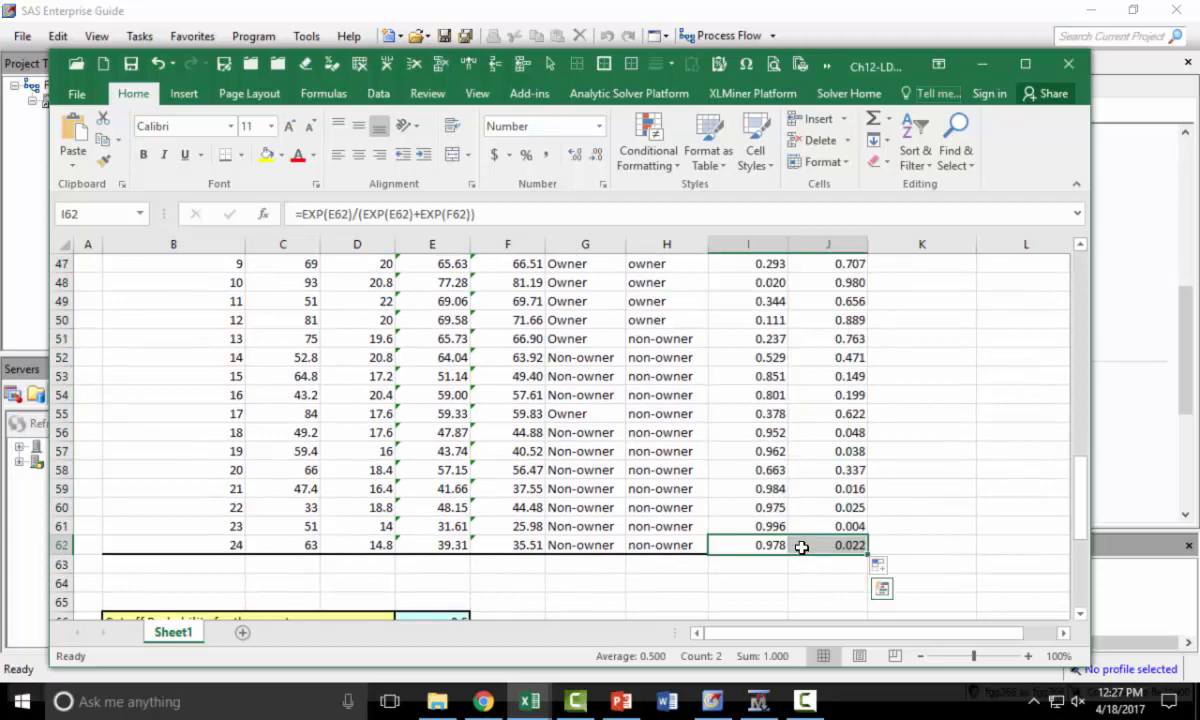
left_click(830, 395)
scroll(838, 377, "up", 3)
scroll(868, 356, "down", 7)
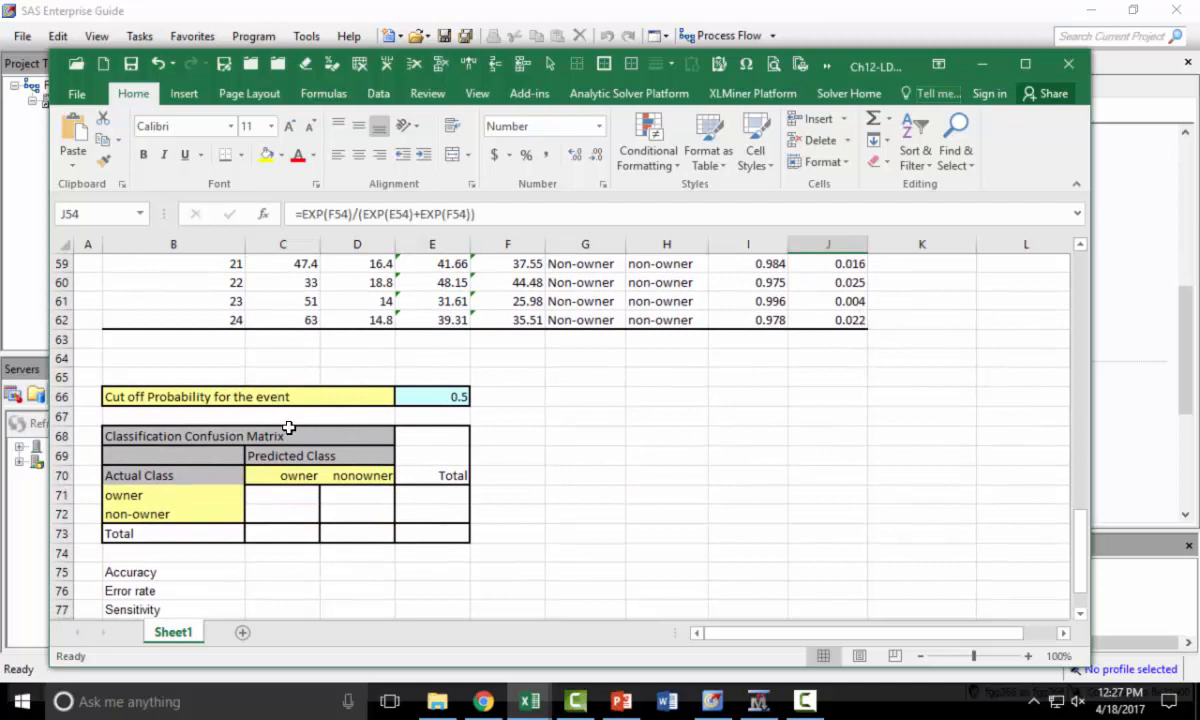
scroll(270, 402, "down", 1)
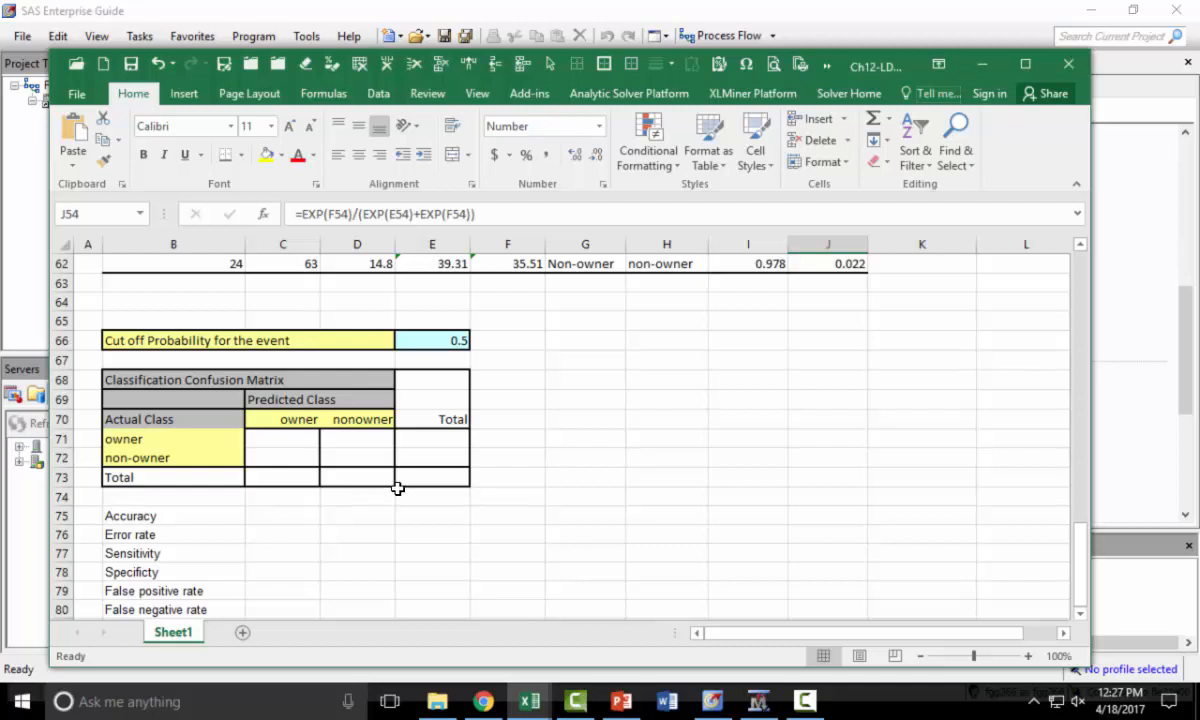
- Enter =COUNT(J39:J62) in the Total cell E73 of the confusion matrix to count all records
left_click(430, 476)
type("=count")
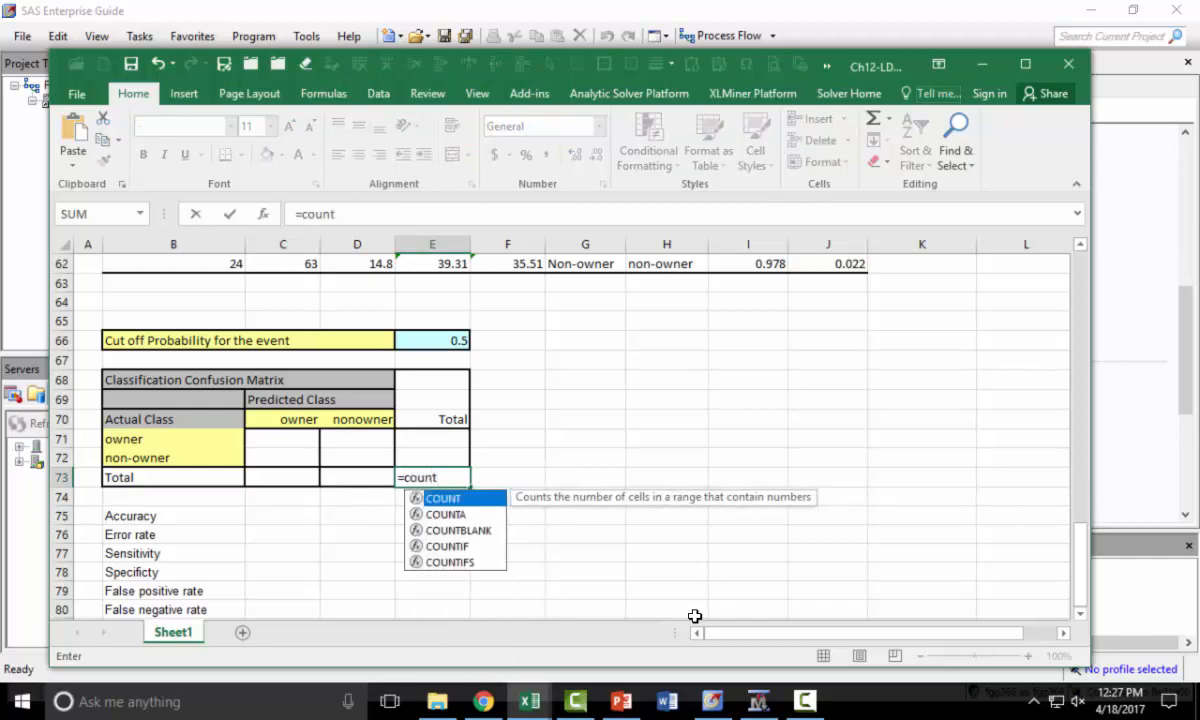
key("Tab")
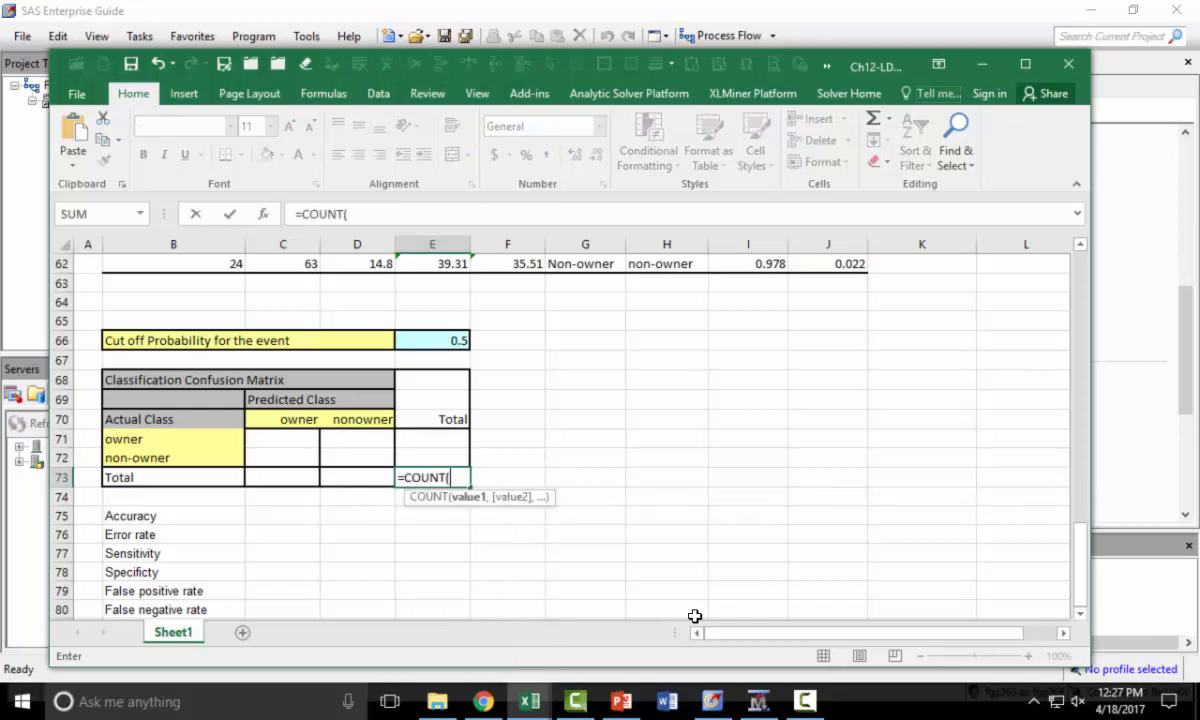
scroll(700, 616, "up", 5)
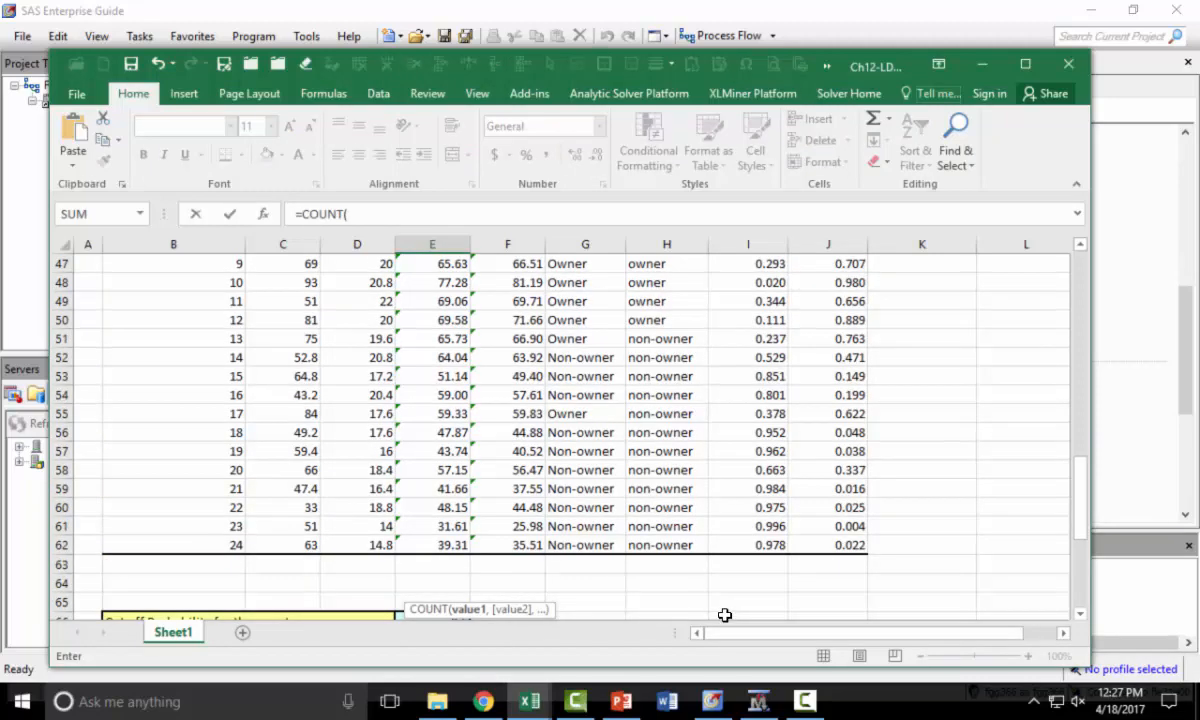
scroll(724, 615, "up", 3)
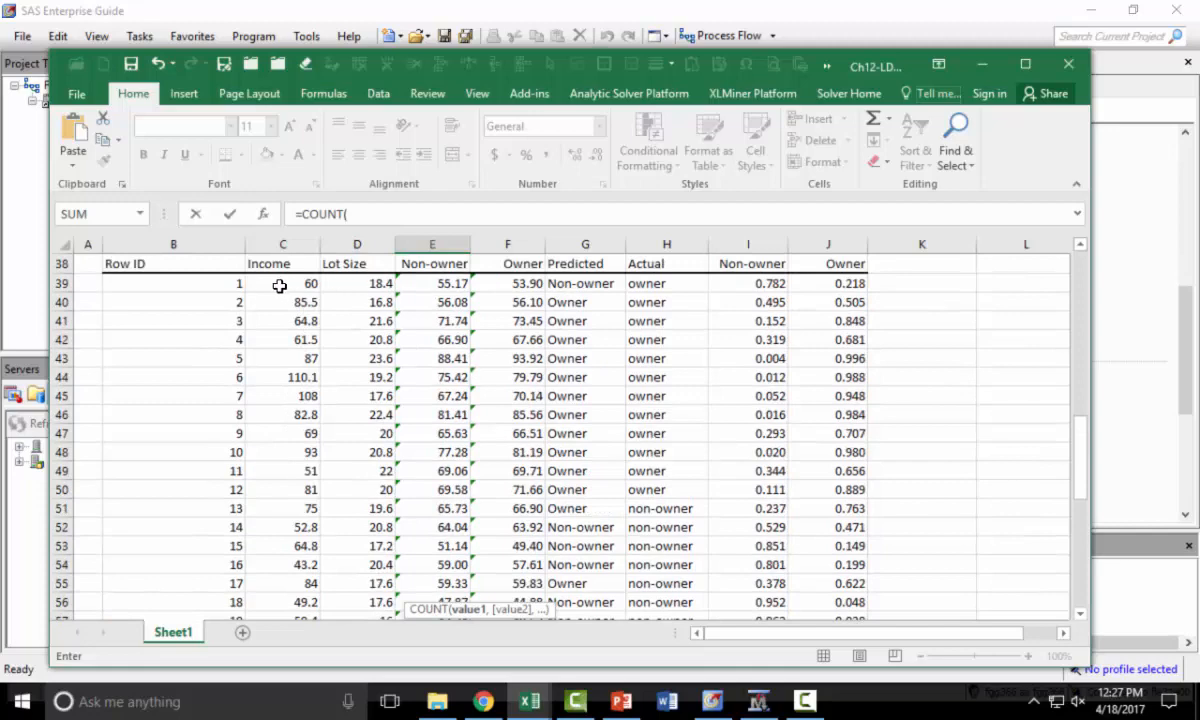
left_click(797, 283)
scroll(893, 470, "down", 3)
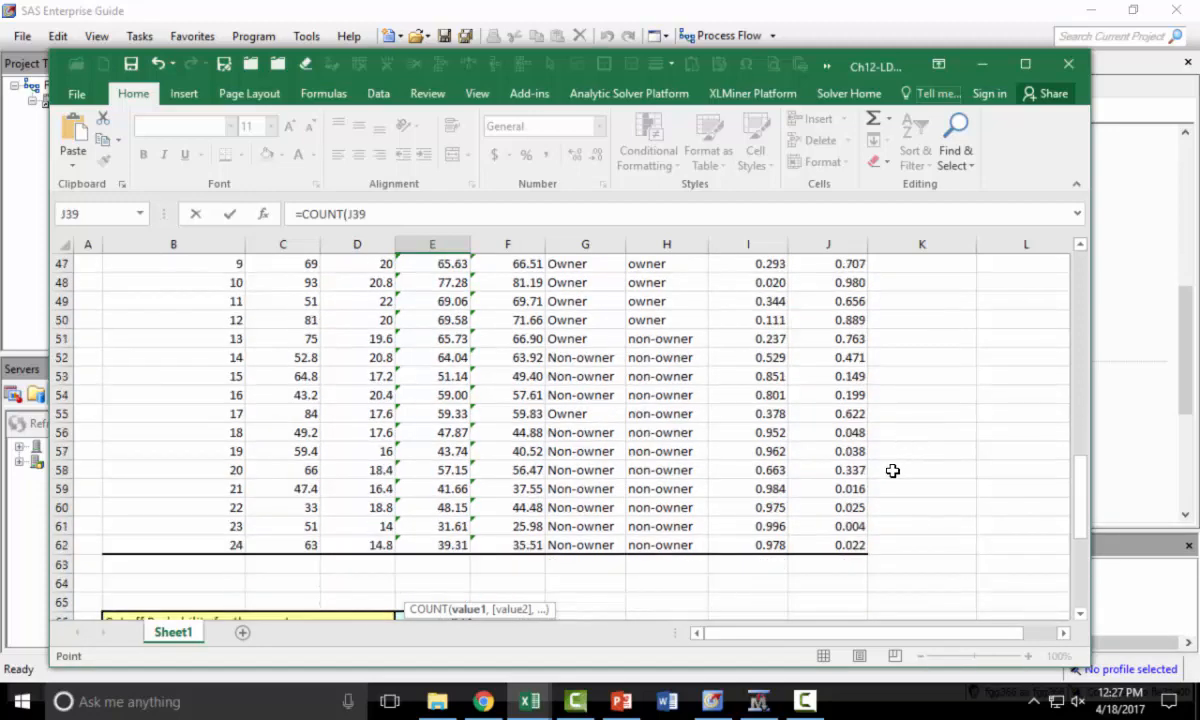
left_click(846, 546, "shift")
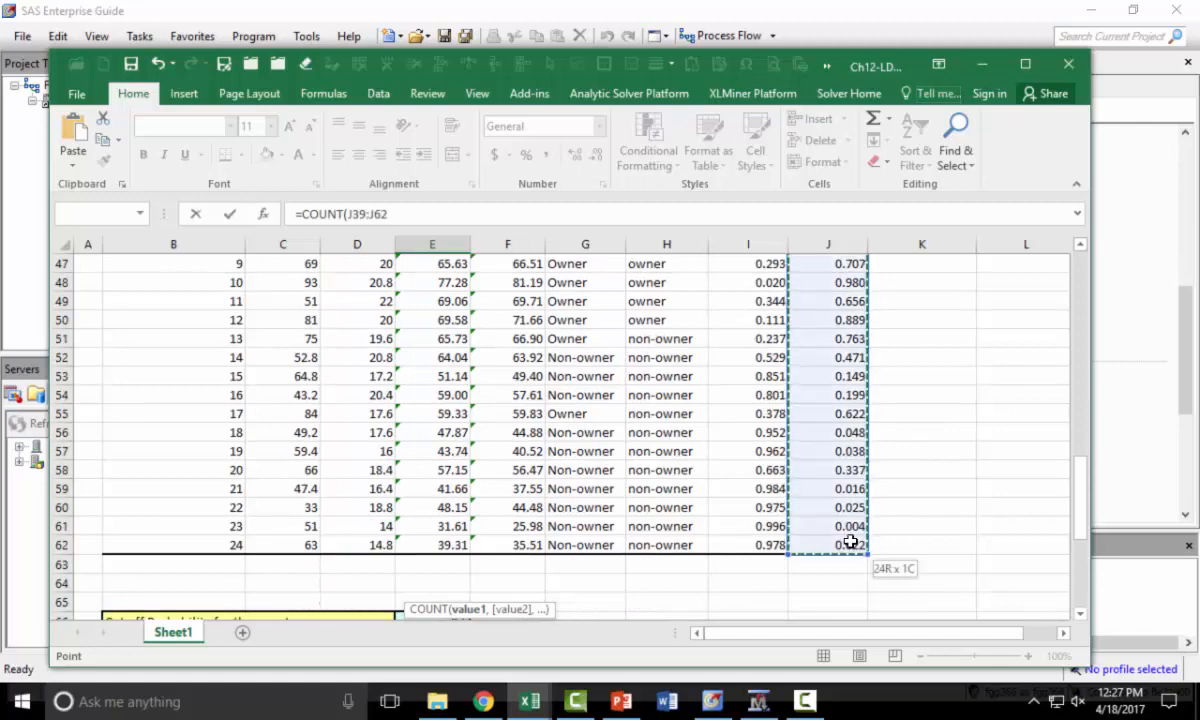
key("Return")
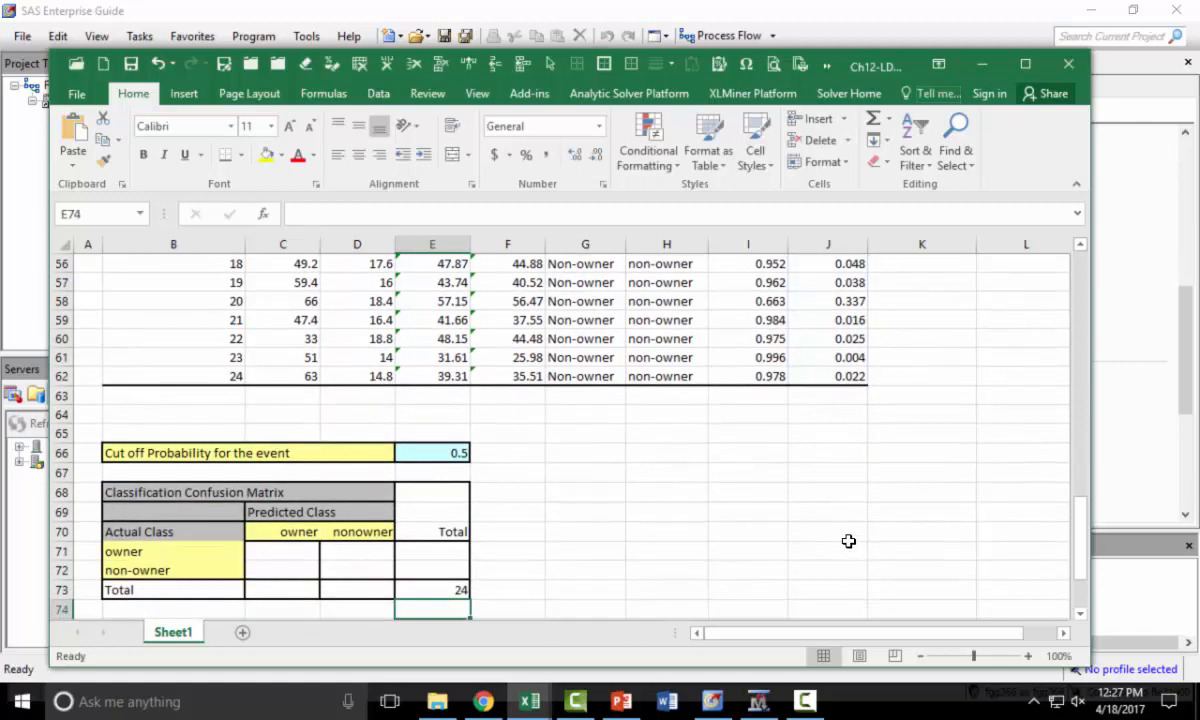
- Enter =COUNTIF(H39:H62,"Owner") in E71 to total the actual owners
left_click(408, 548)
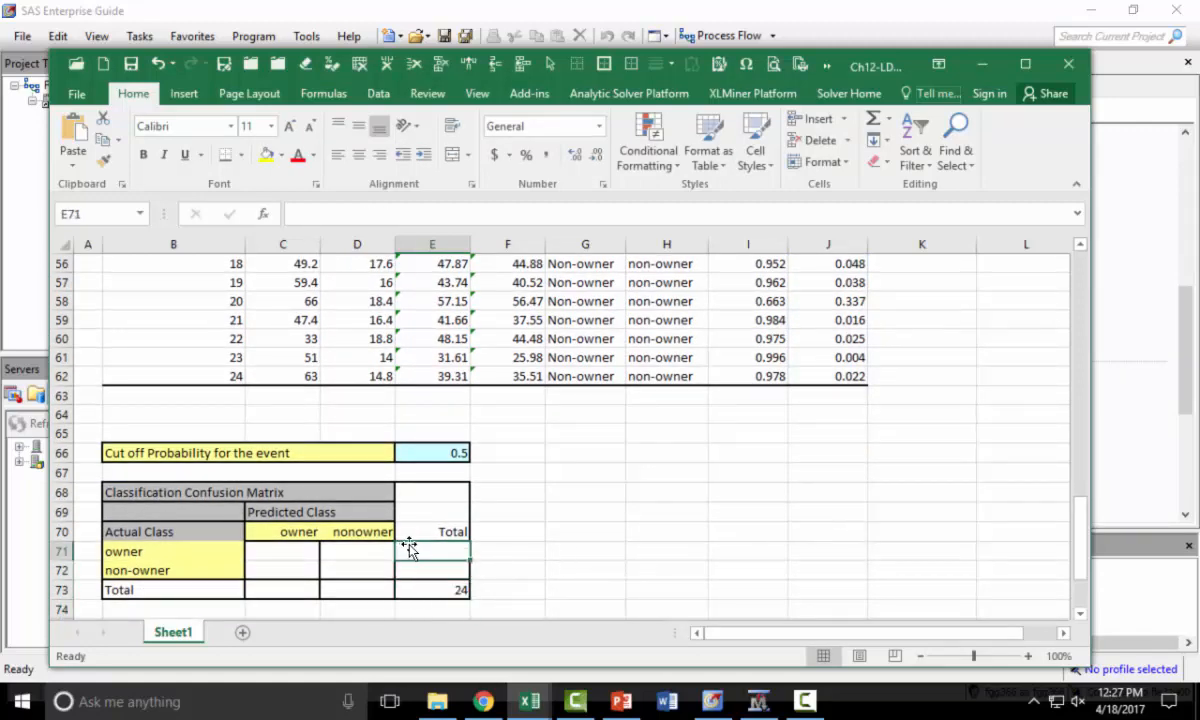
type("=cou")
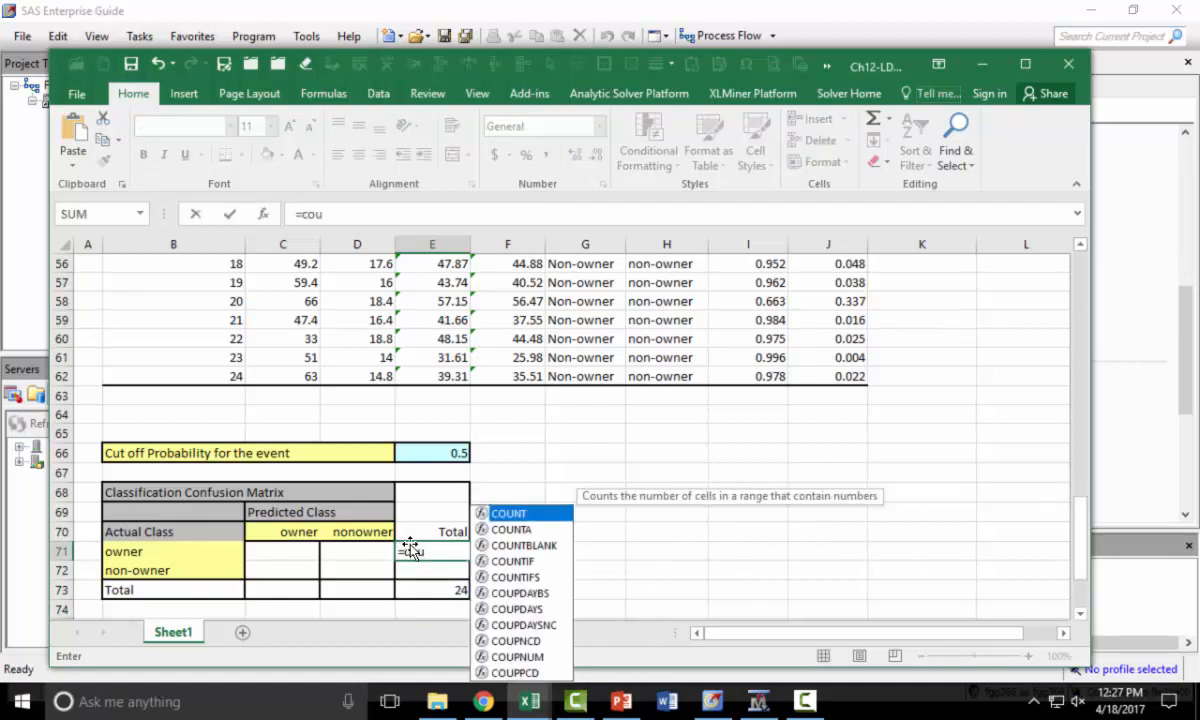
key("Down")
key("Down")
key("Down")
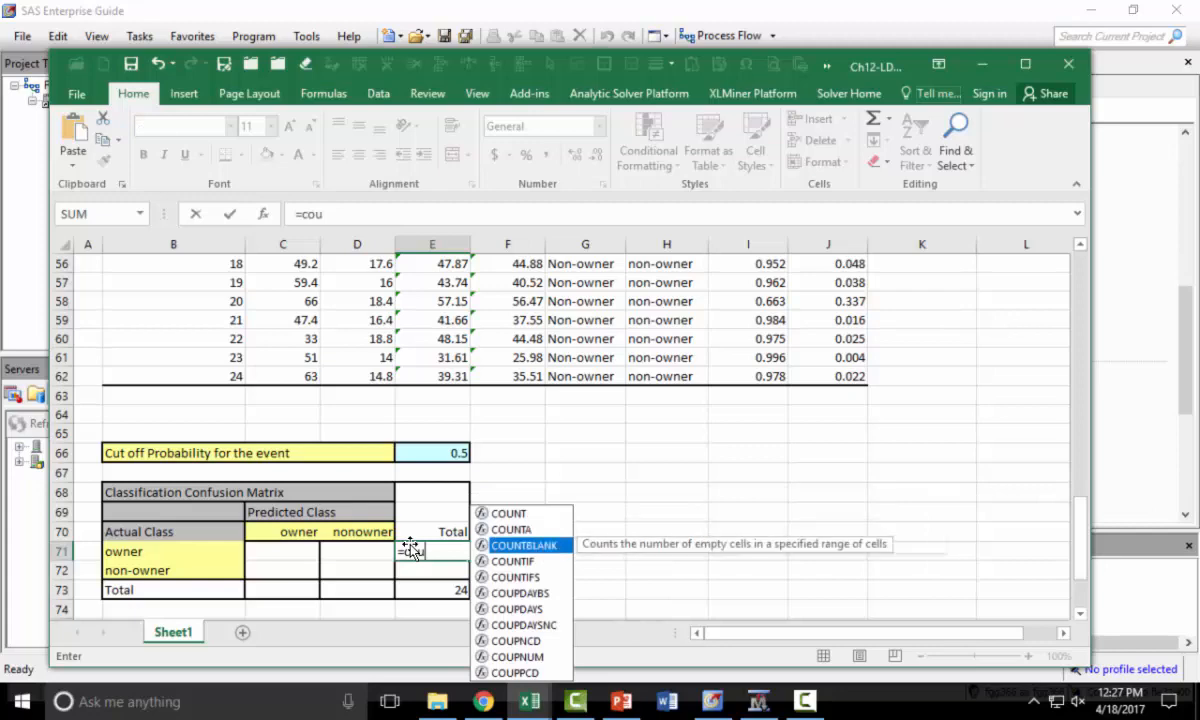
key("Tab")
scroll(641, 527, "up", 6)
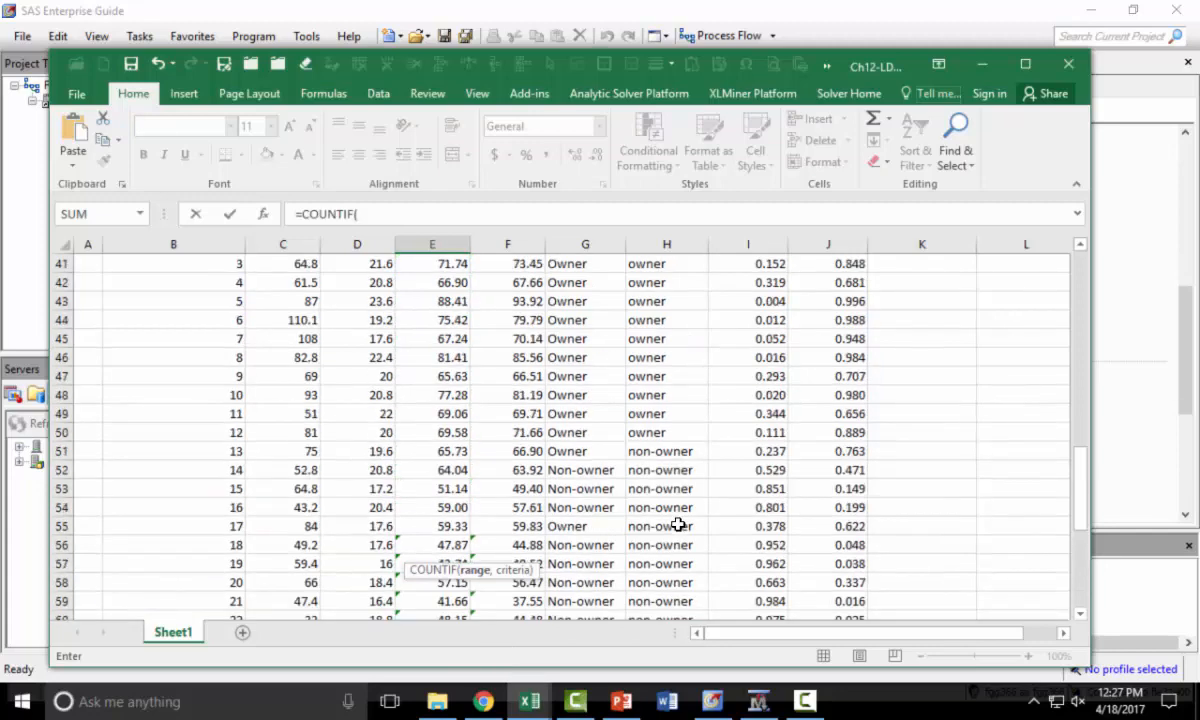
left_click(650, 284)
left_click_drag(658, 302, 659, 603)
scroll(636, 496, "down", 2)
type(",\"Ow")
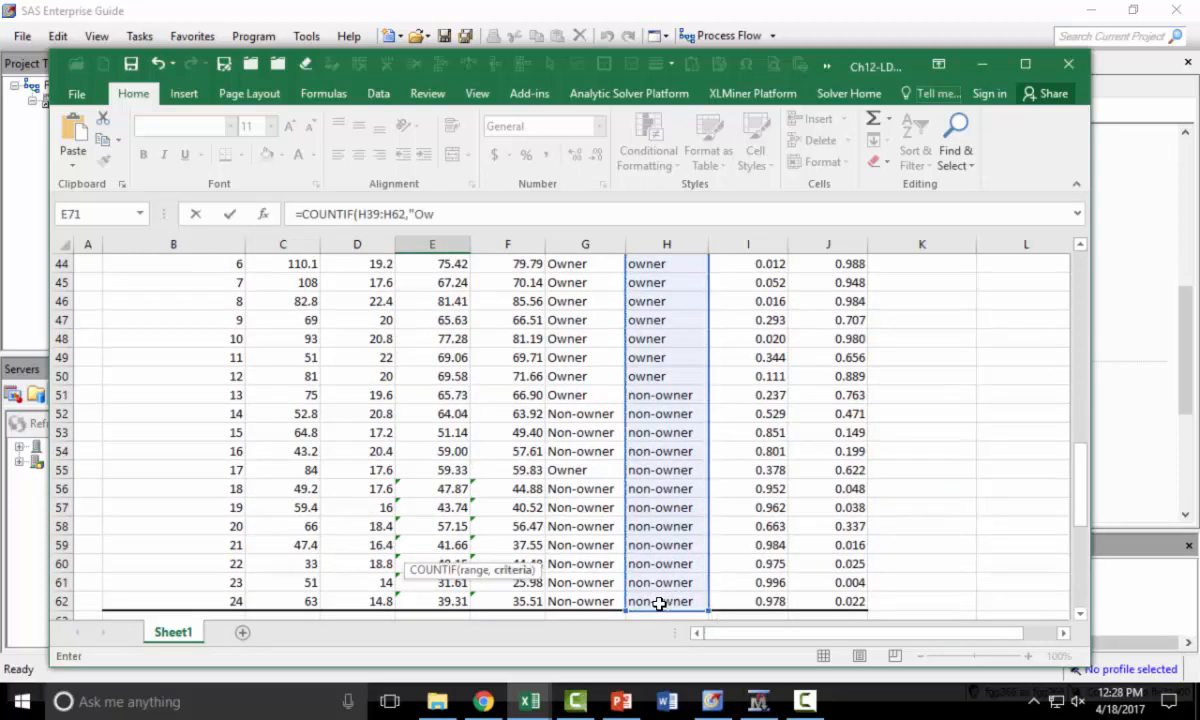
type("ner\")")
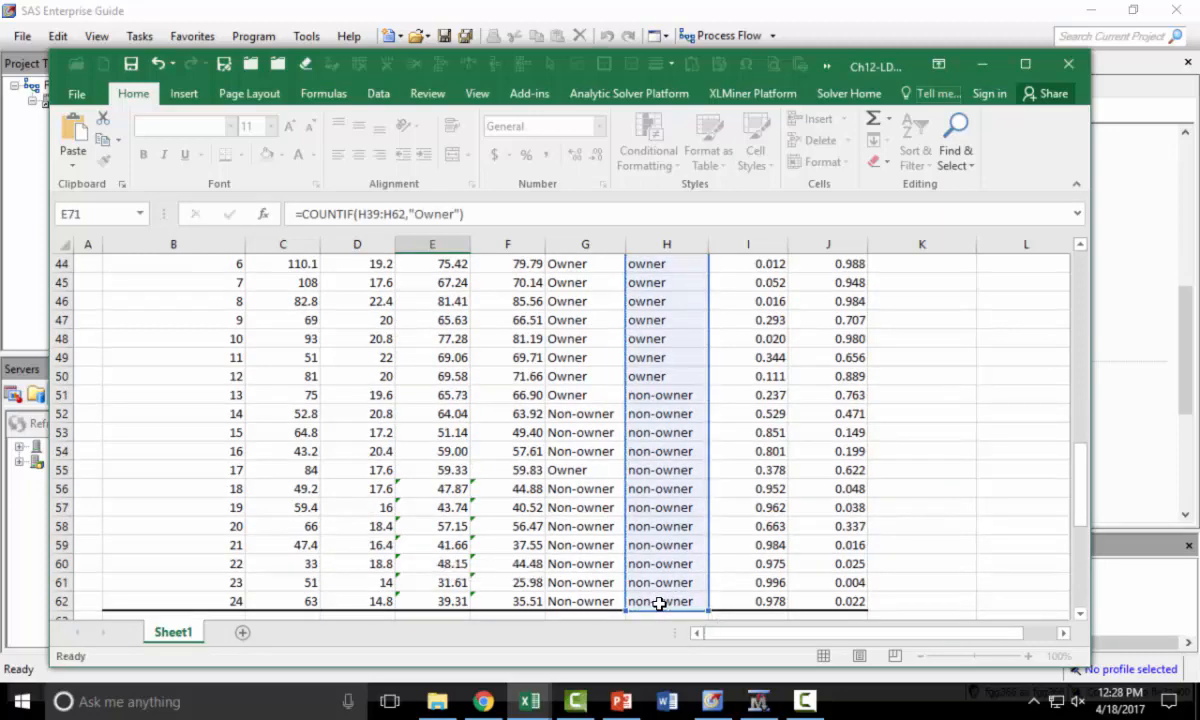
key("Return")
- Enter =E73-E71 in E72 to total the actual non-owners
scroll(659, 603, "down", 1)
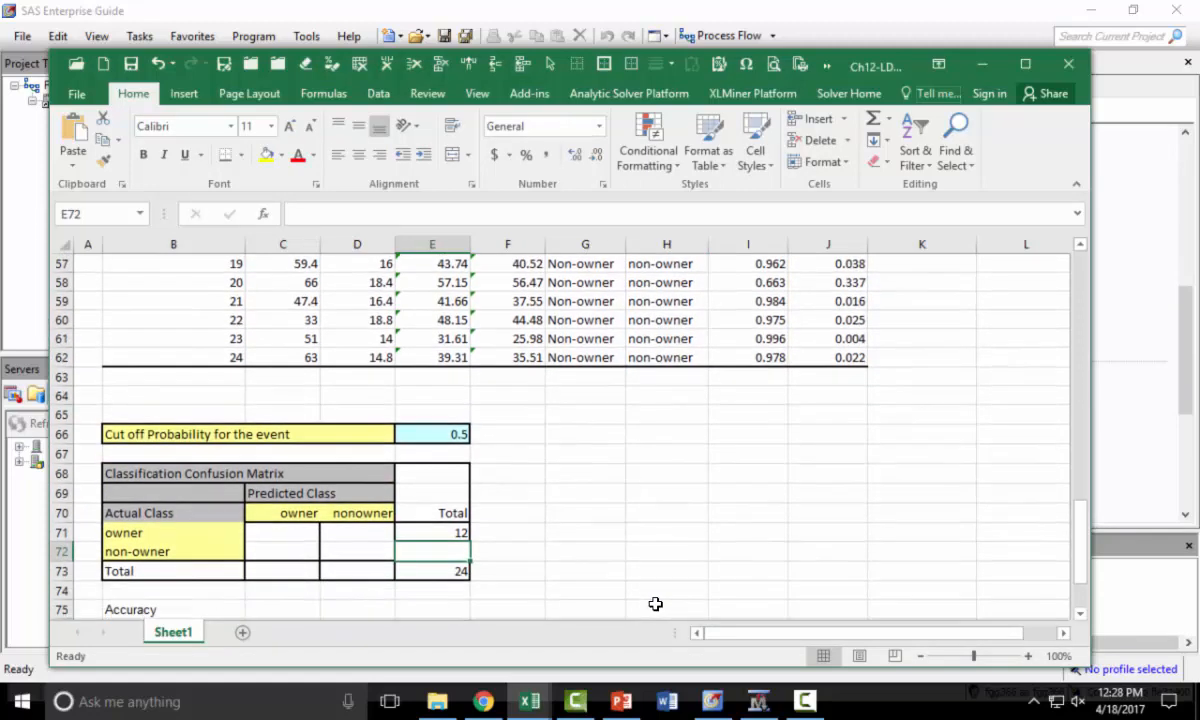
type("=")
key("Down")
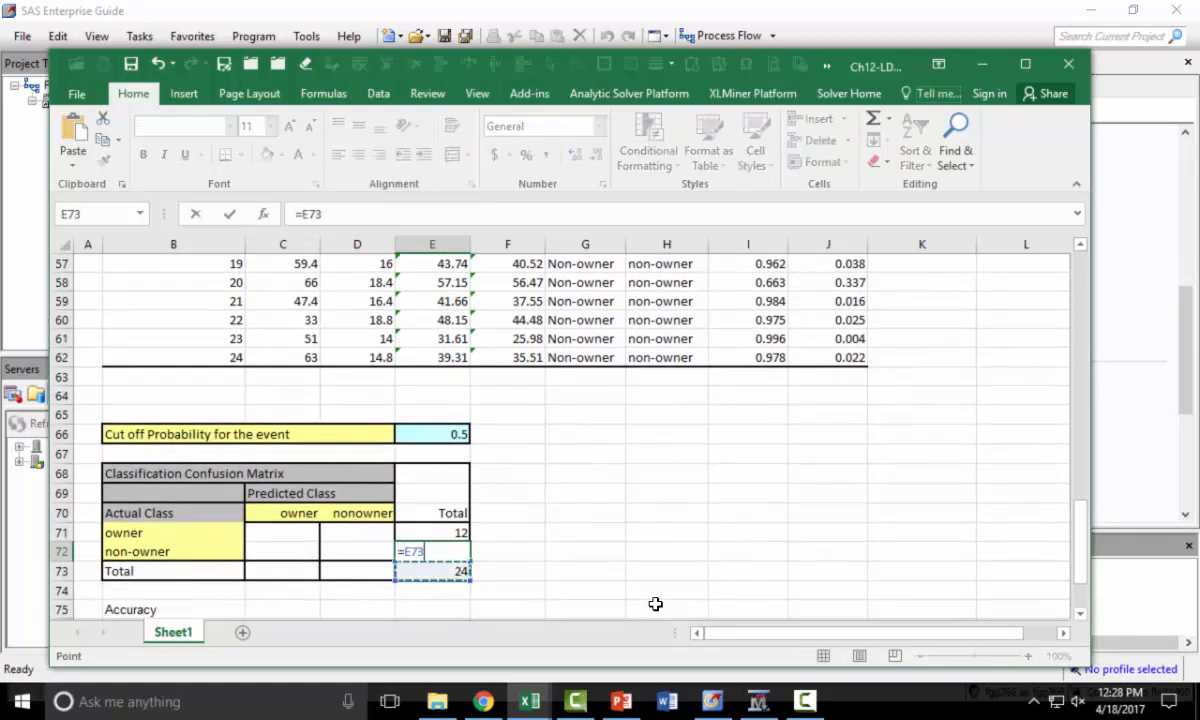
type("-")
key("Up")
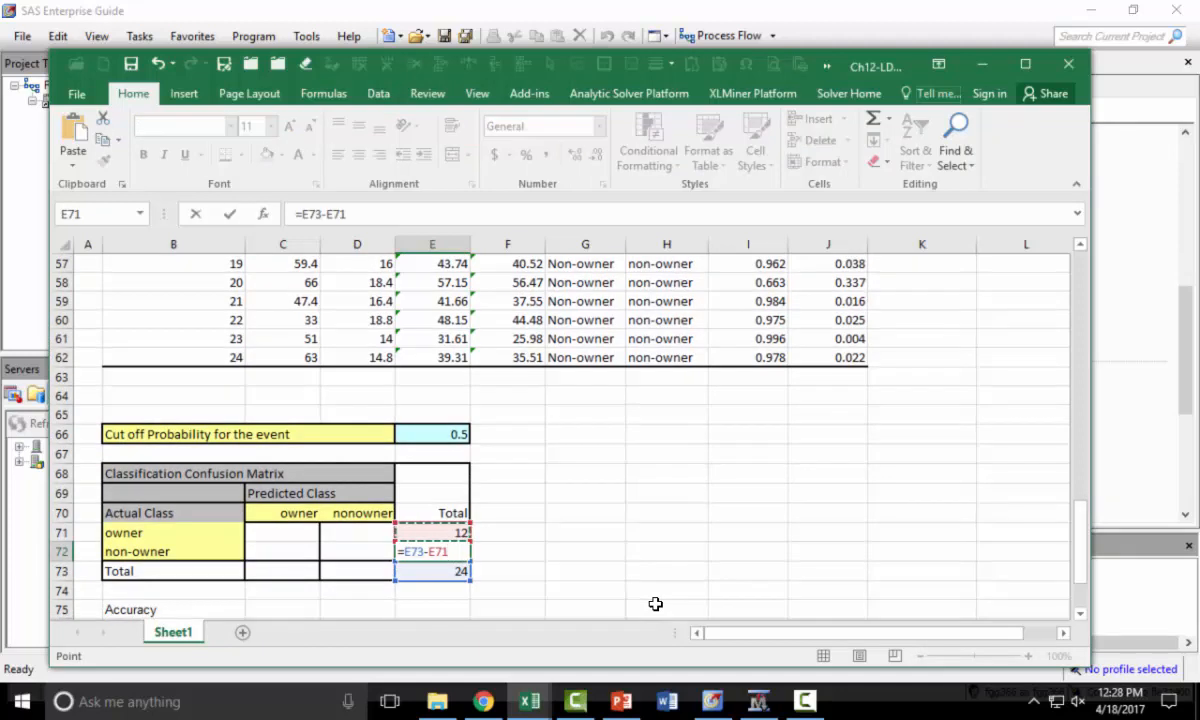
key("Return")
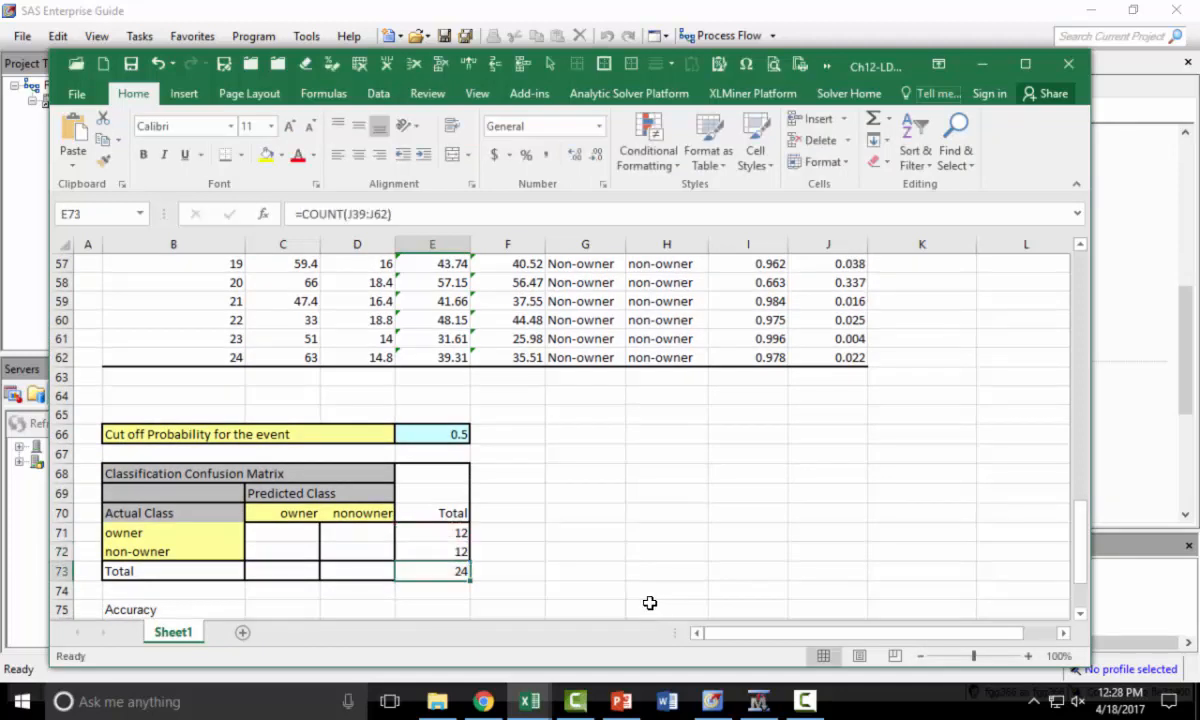
left_click(278, 568)
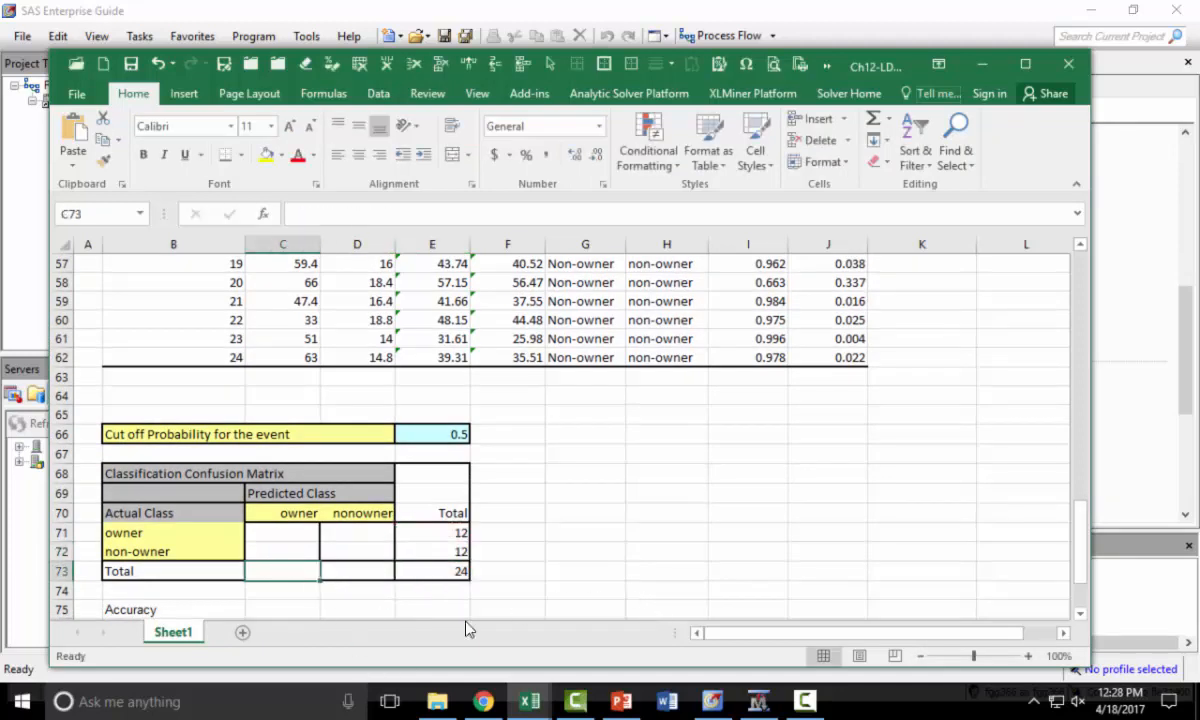
type("=coun")
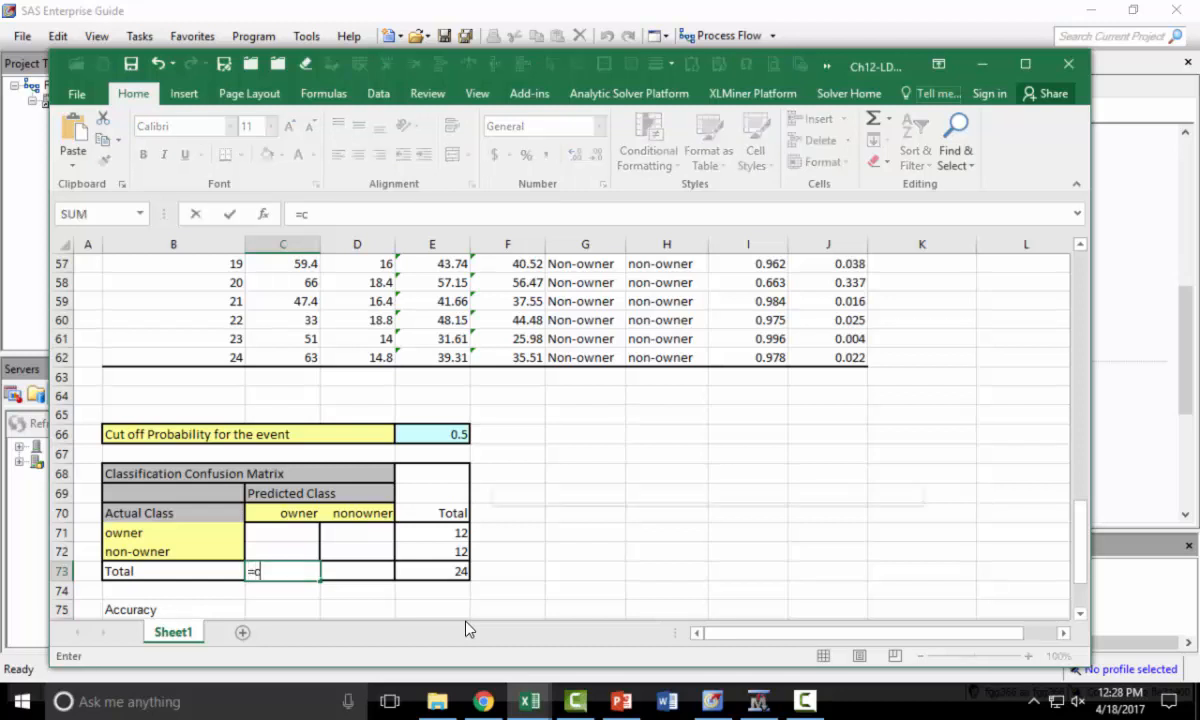
key("Down")
key("Down")
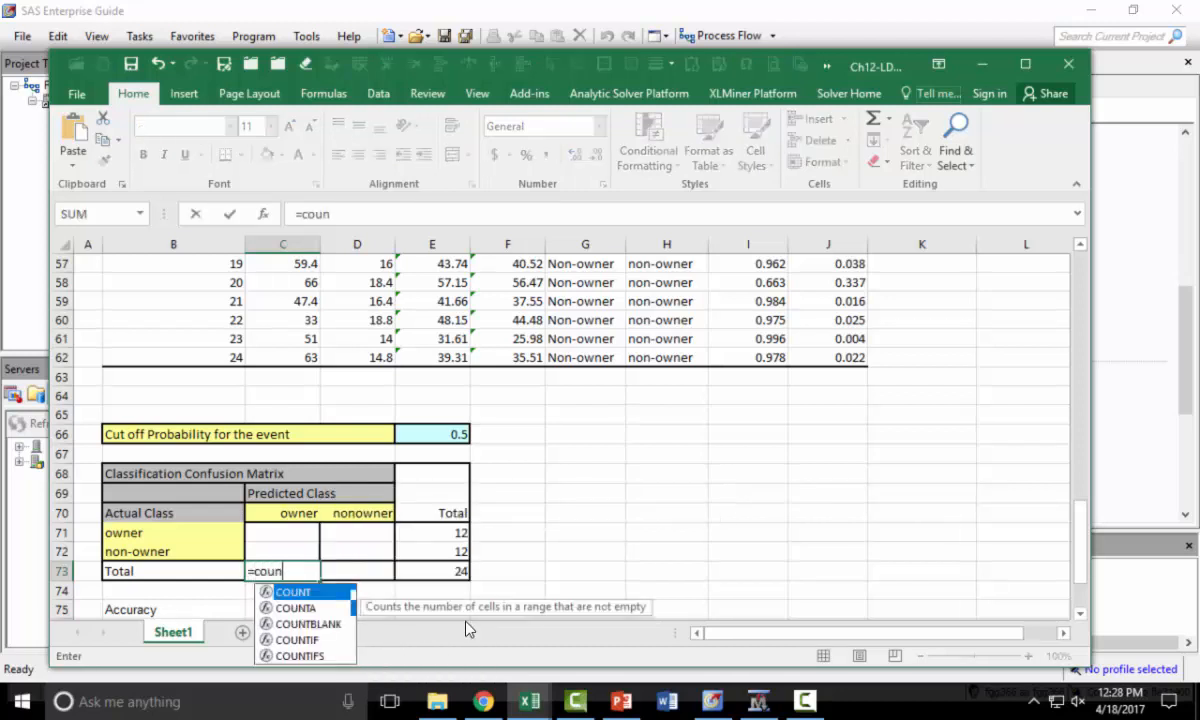
key("Down")
key("Tab")
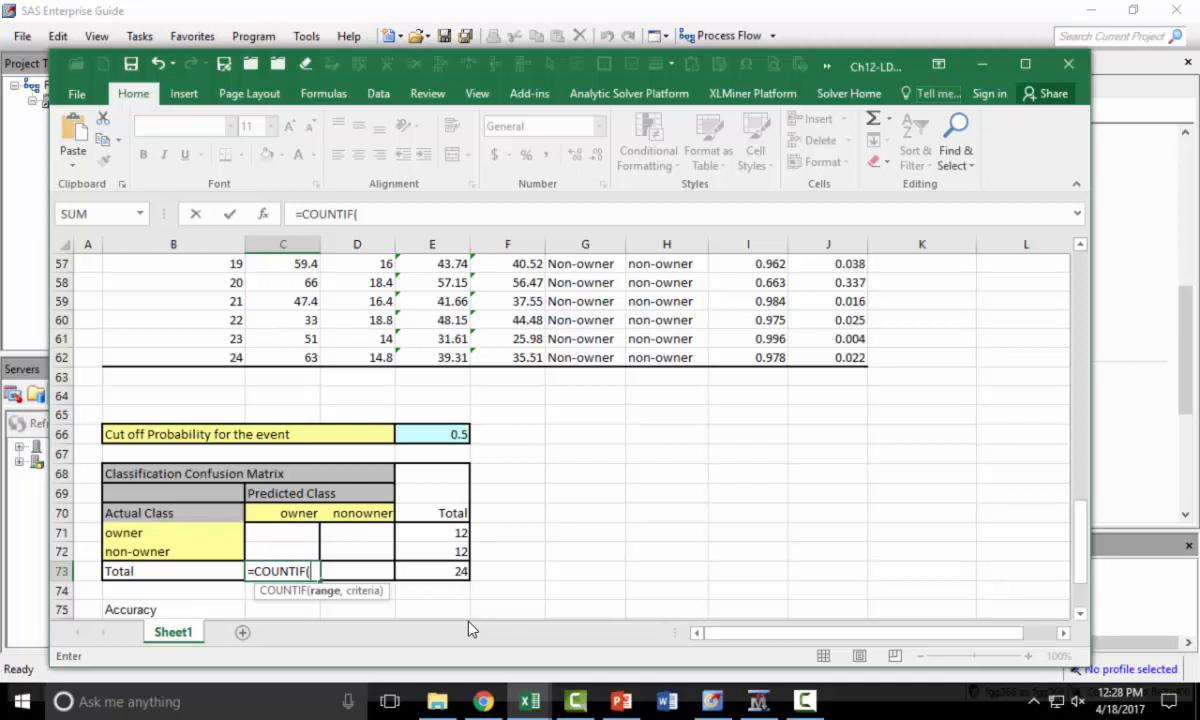
key("Escape")
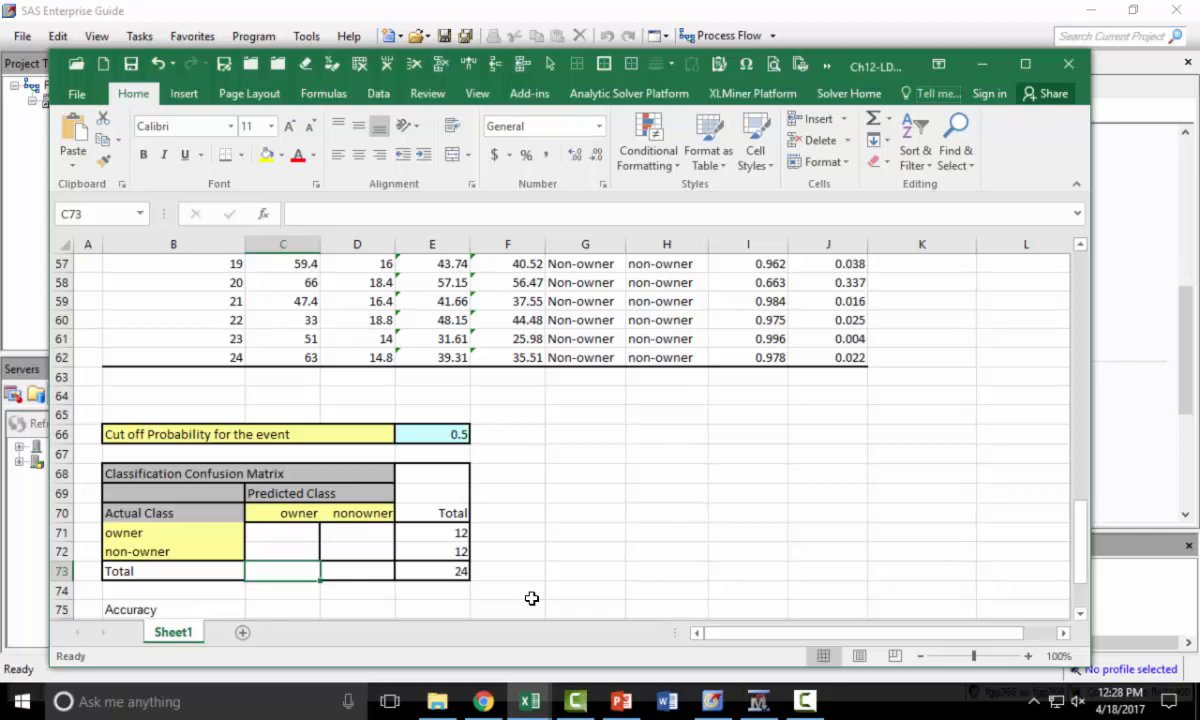
scroll(531, 598, "up", 2)
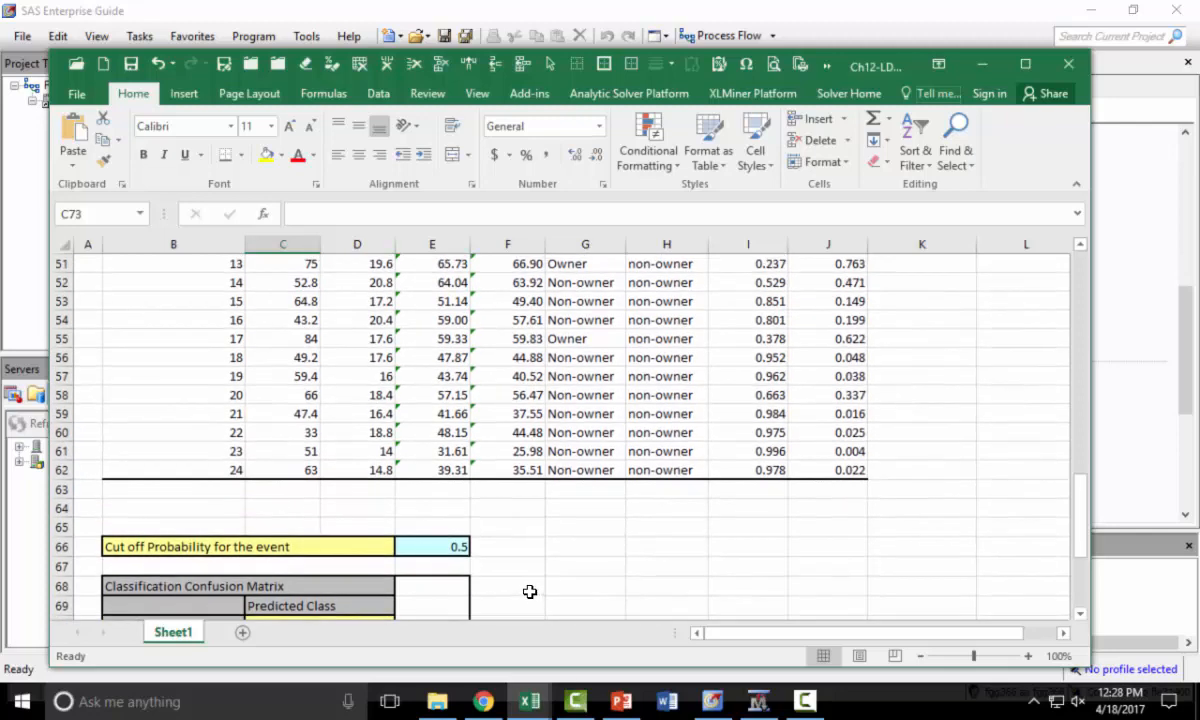
scroll(530, 592, "down", 1)
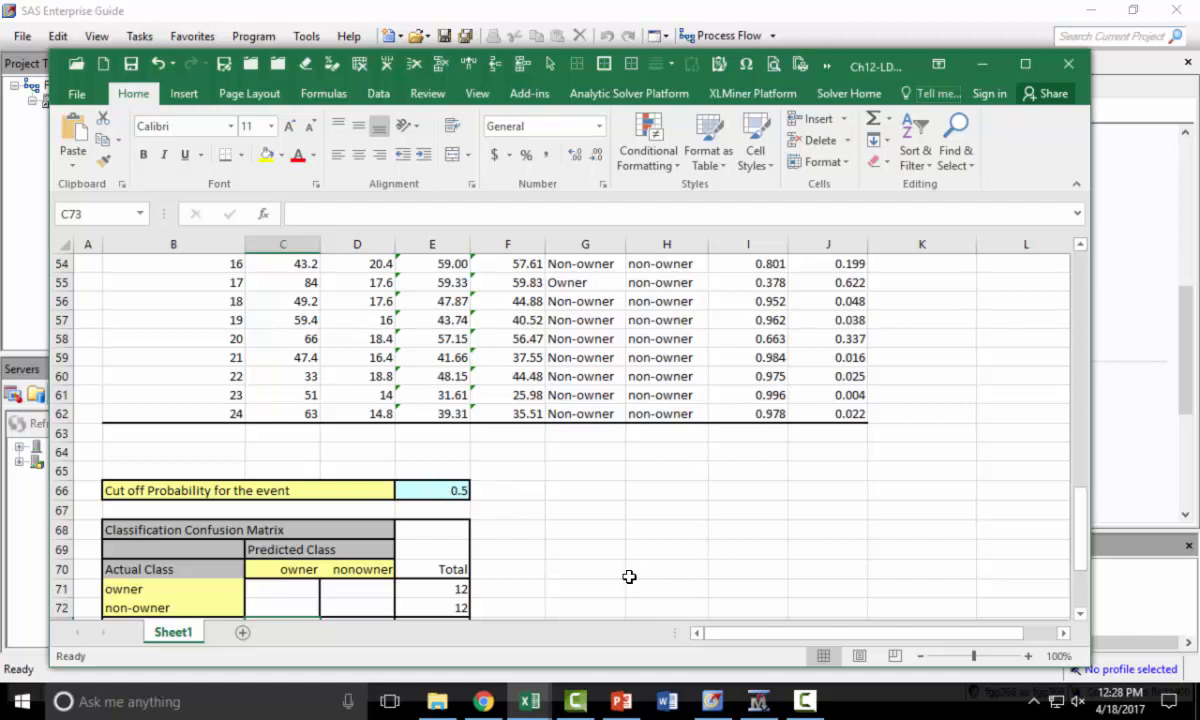
scroll(629, 577, "down", 1)
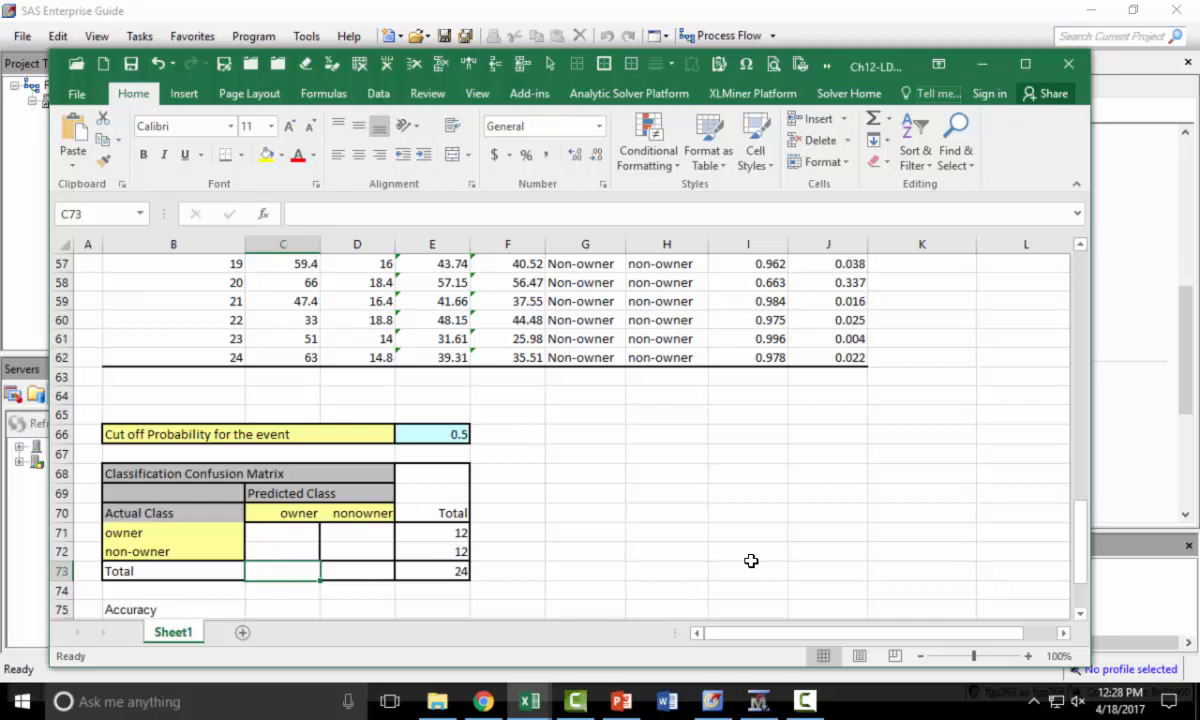
- Enter =COUNTIF(J39:J62,">="&E66) in C73 to count records predicted as owners at the cutoff
type("=")
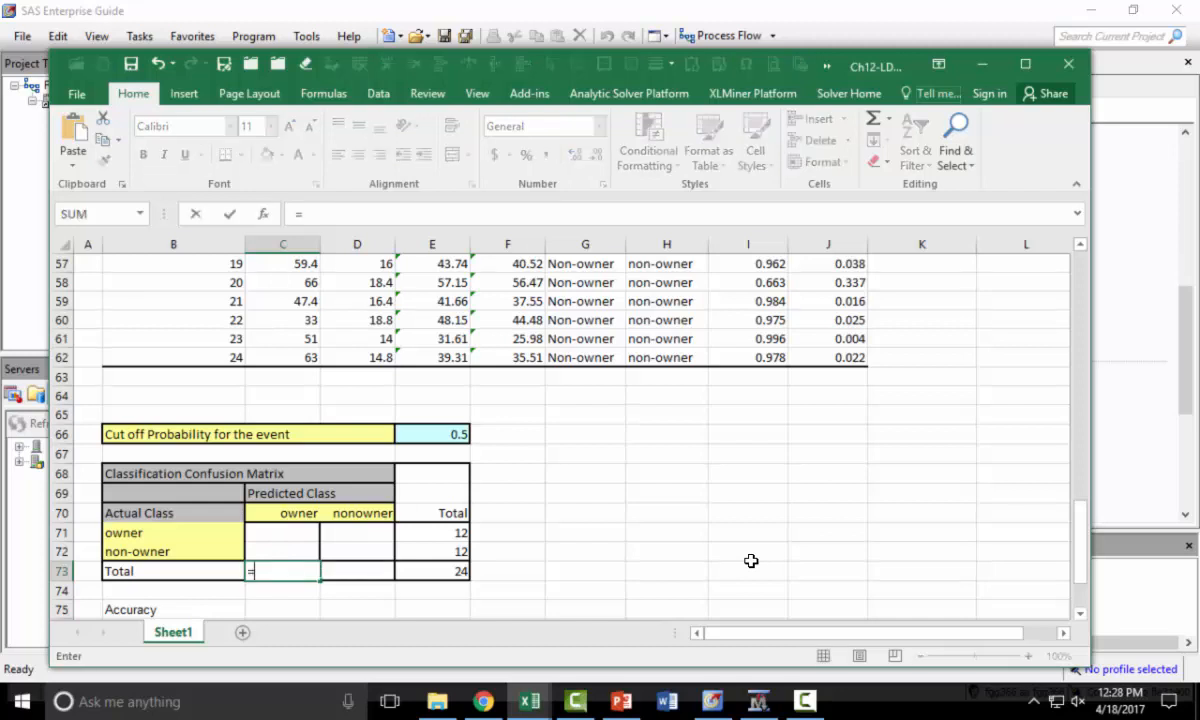
type("coun")
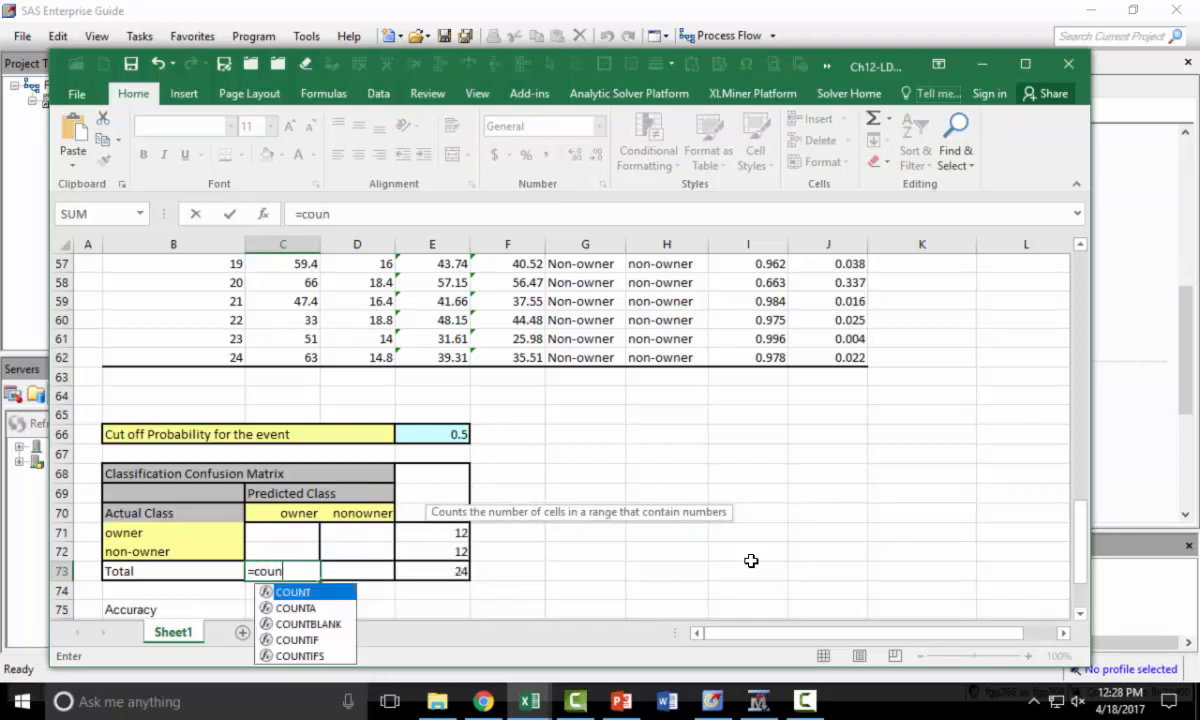
key("Escape")
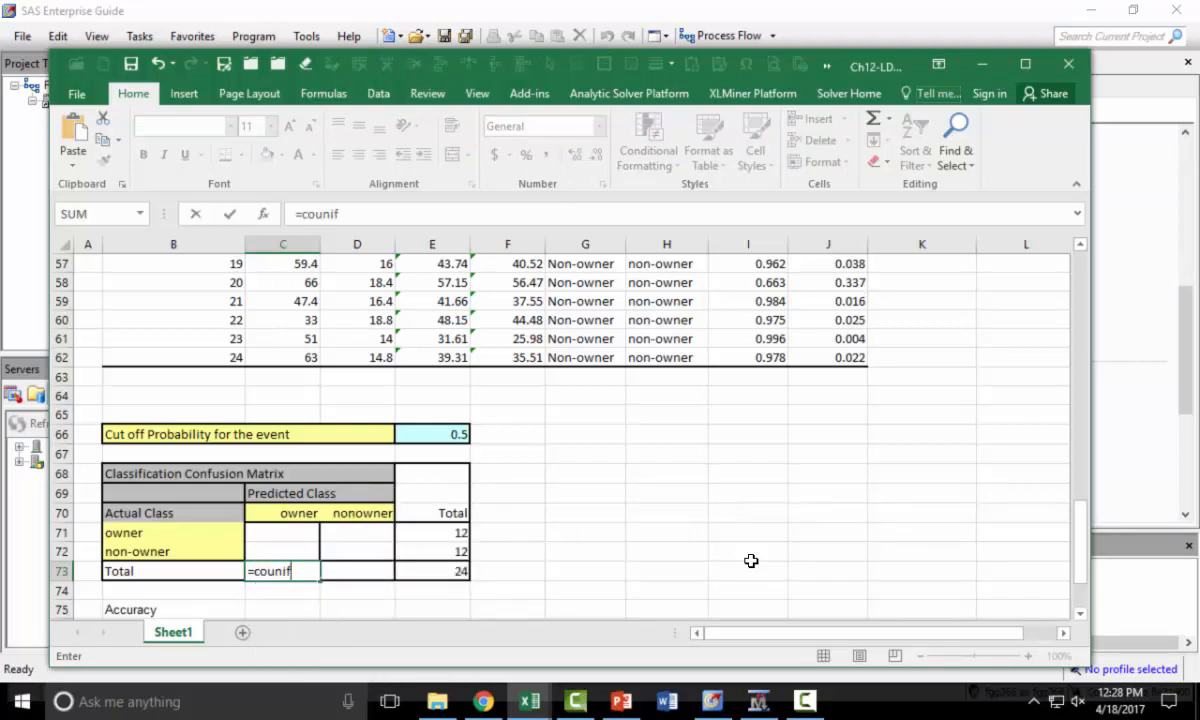
type("if")
key("BackSpace")
key("BackSpace")
type("tif")
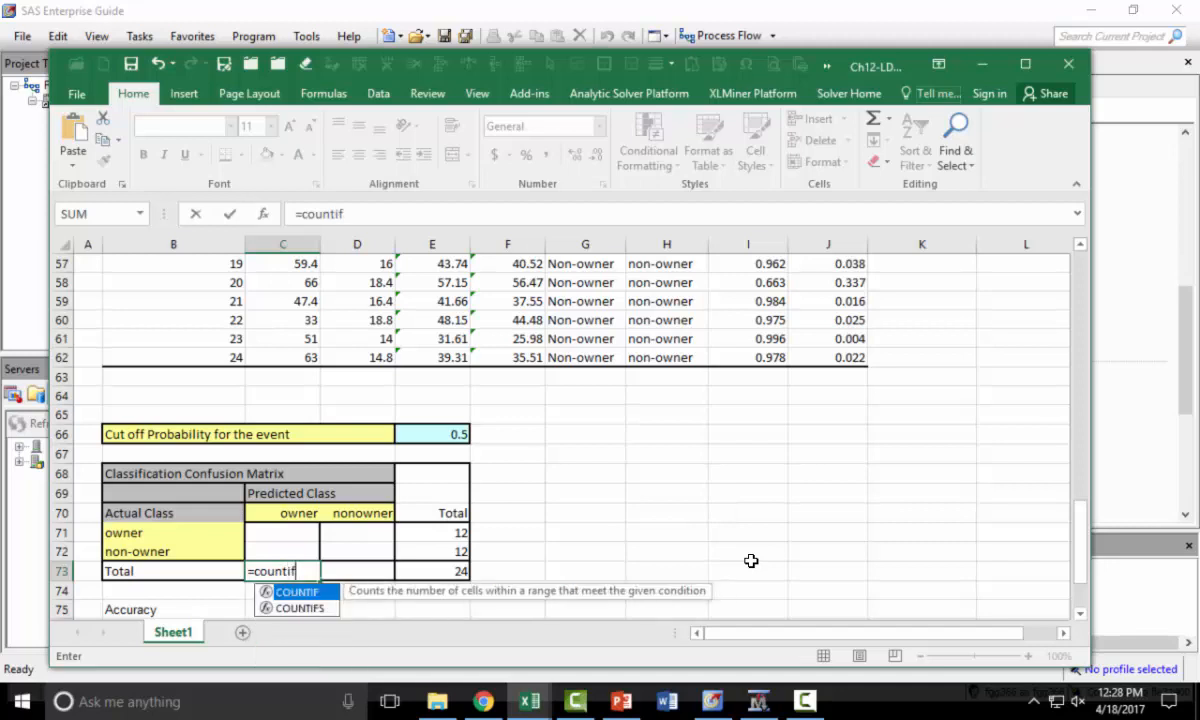
key("Tab")
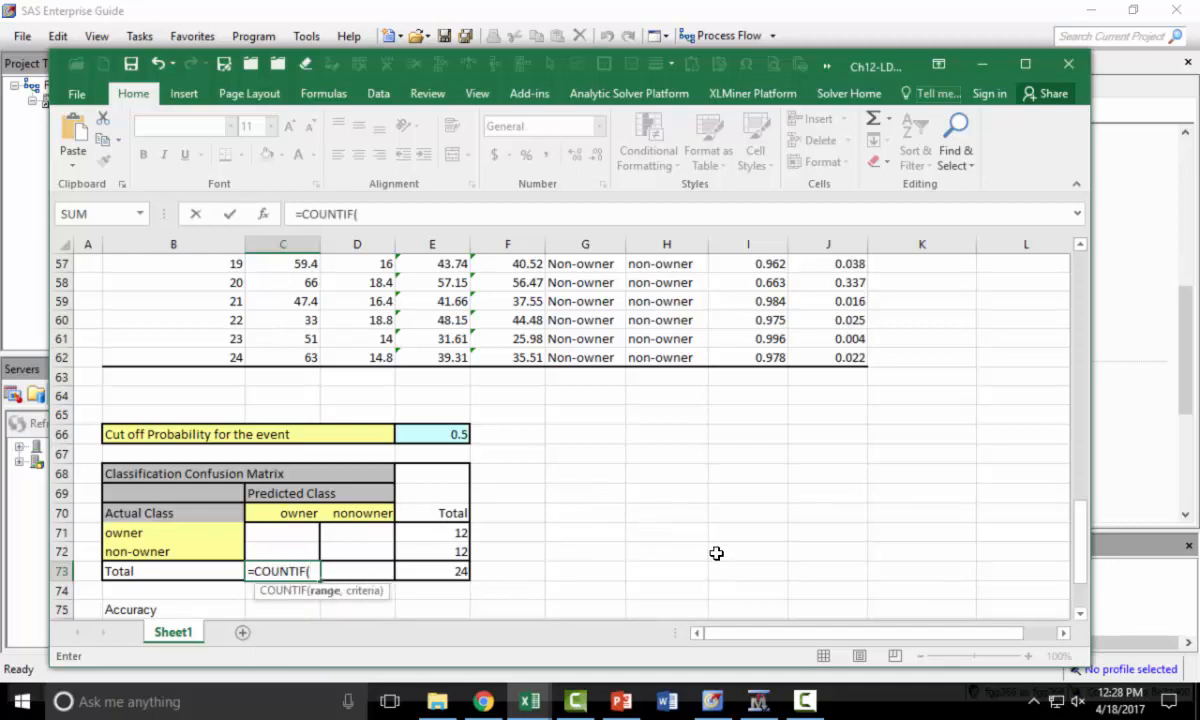
scroll(716, 553, "up", 8)
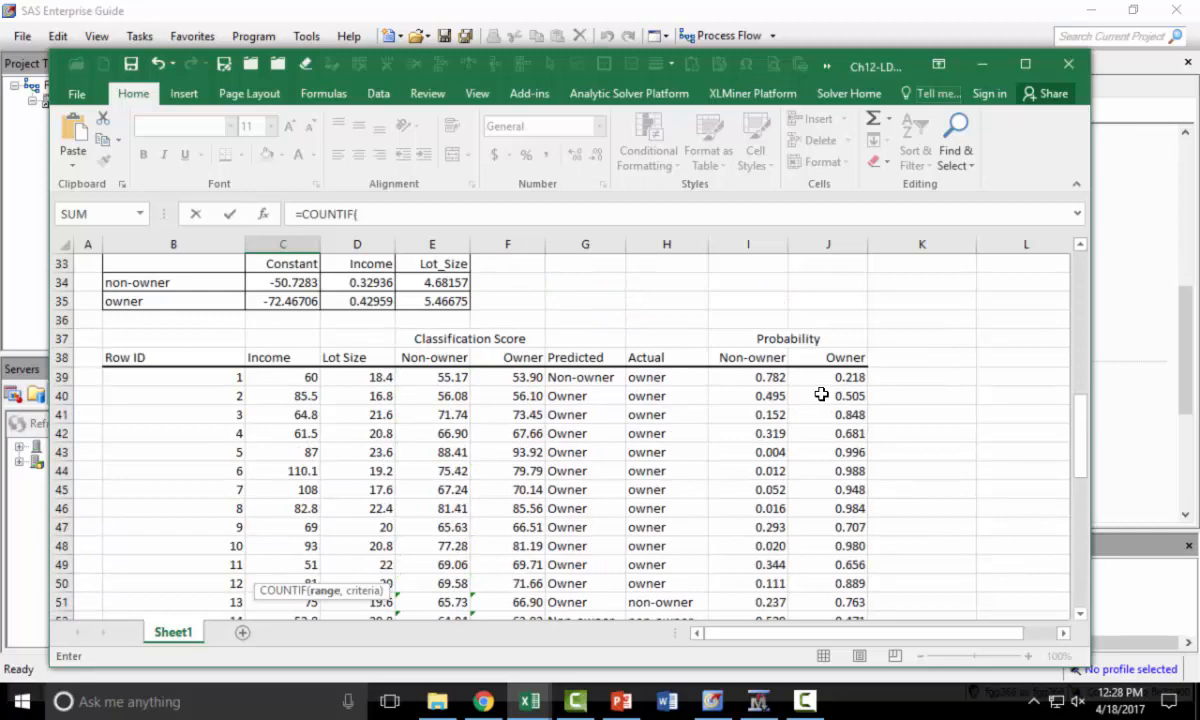
scroll(706, 481, "down", 6)
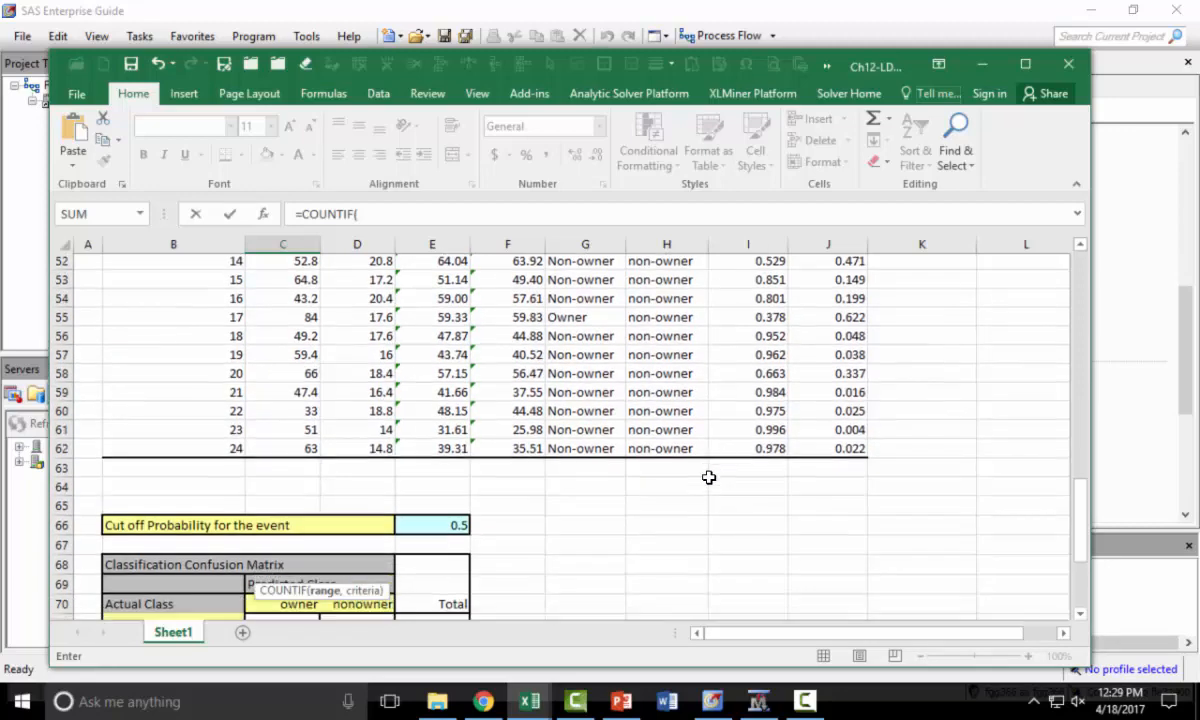
scroll(708, 477, "down", 2)
scroll(715, 475, "up", 7)
left_click(845, 321)
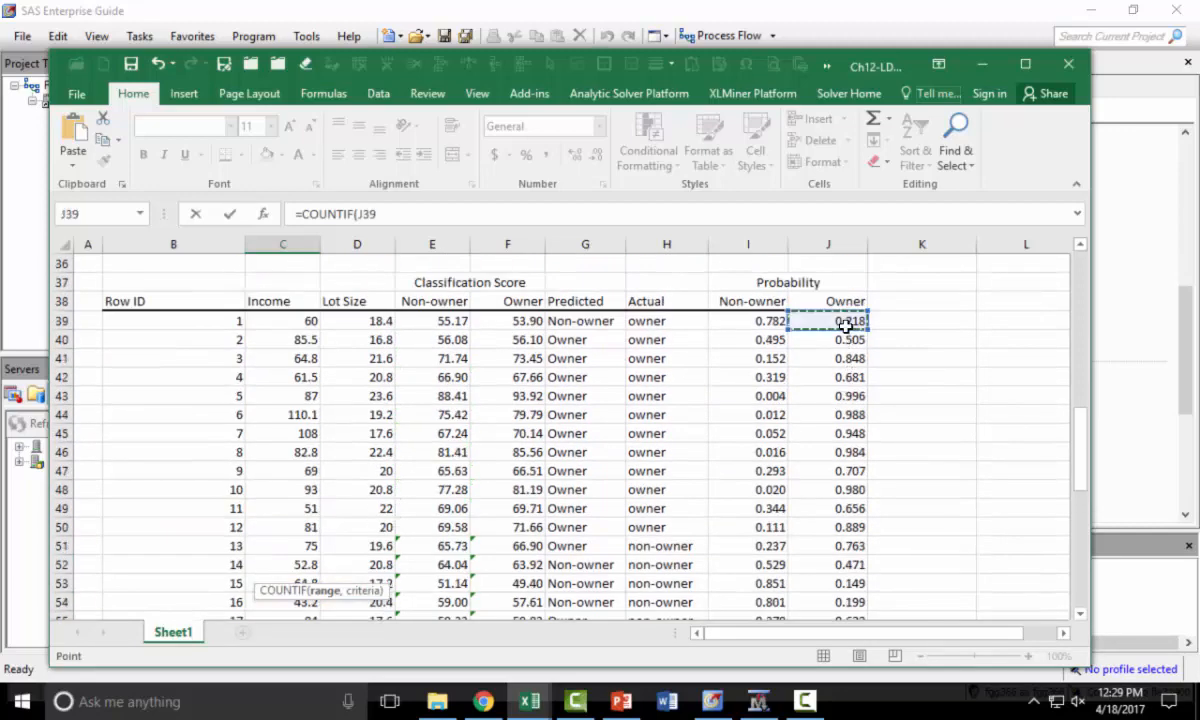
scroll(900, 440, "down", 5)
left_click(849, 472, "shift")
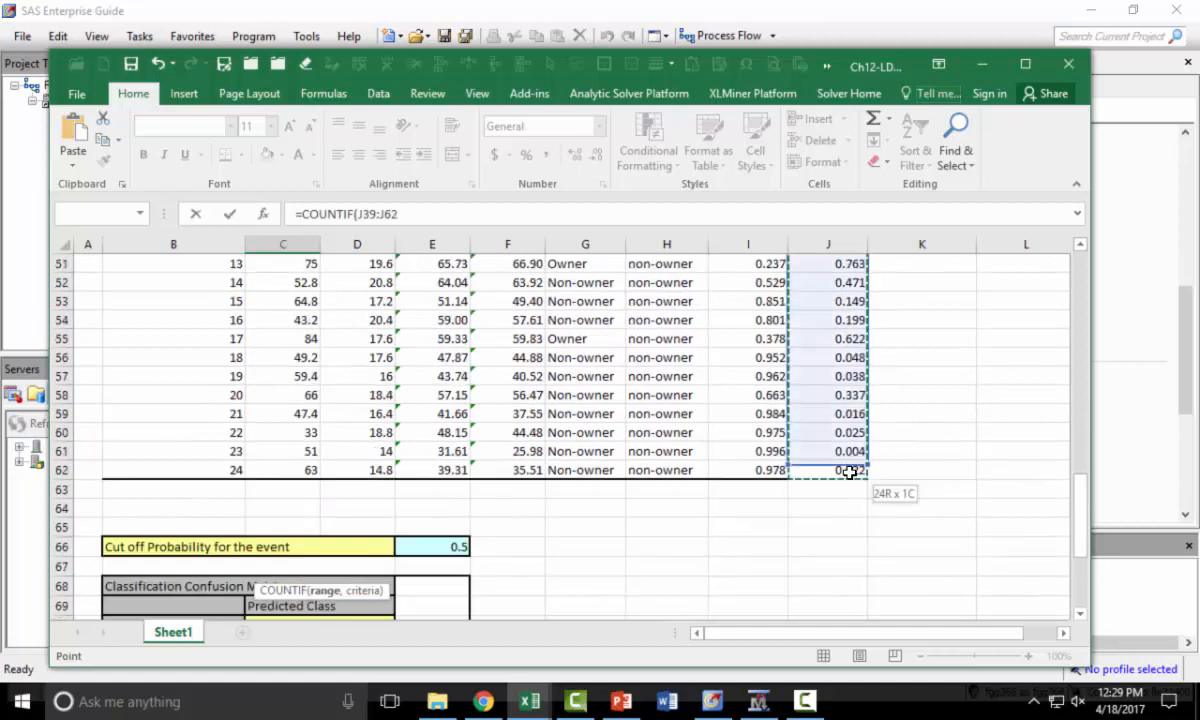
left_click_drag(852, 470, 852, 470)
type(",\">=\"&")
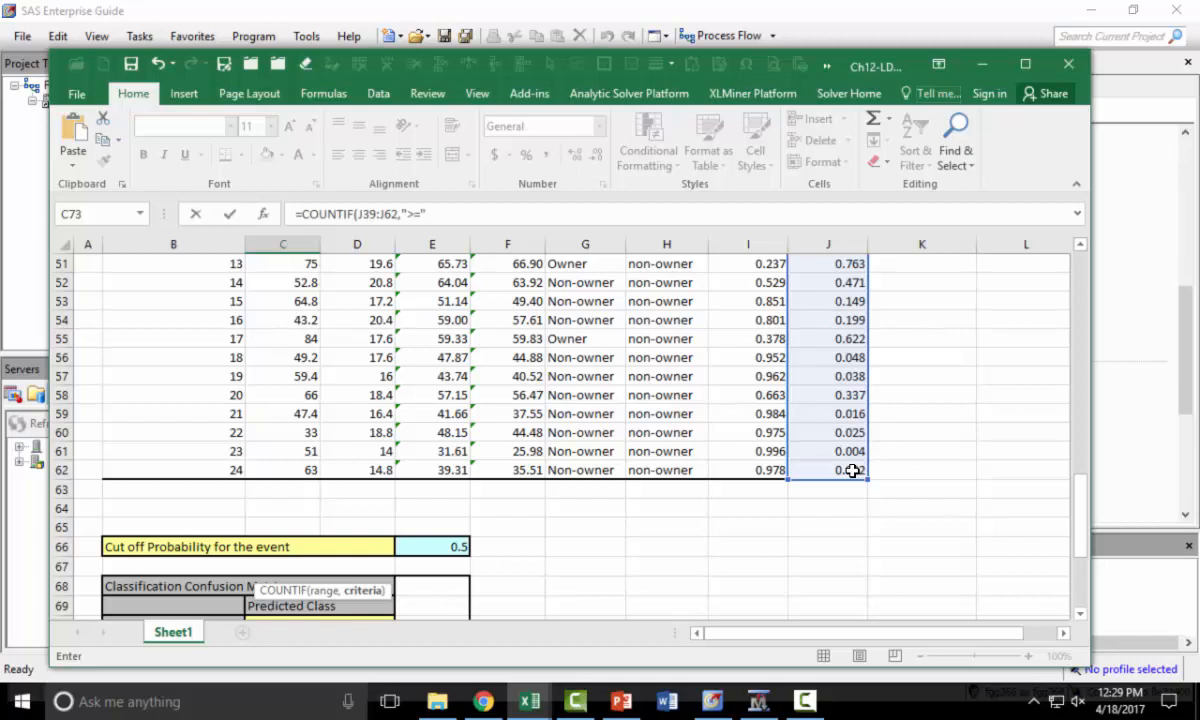
left_click(458, 547)
scroll(609, 567, "down", 1)
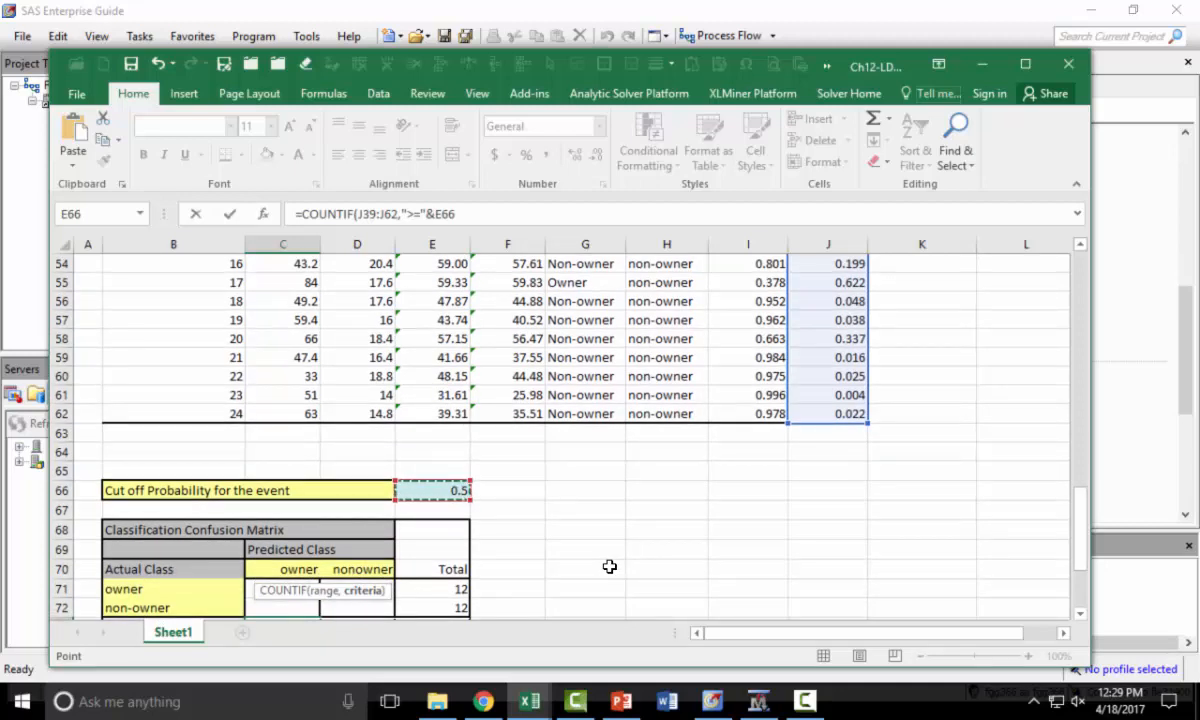
type(")")
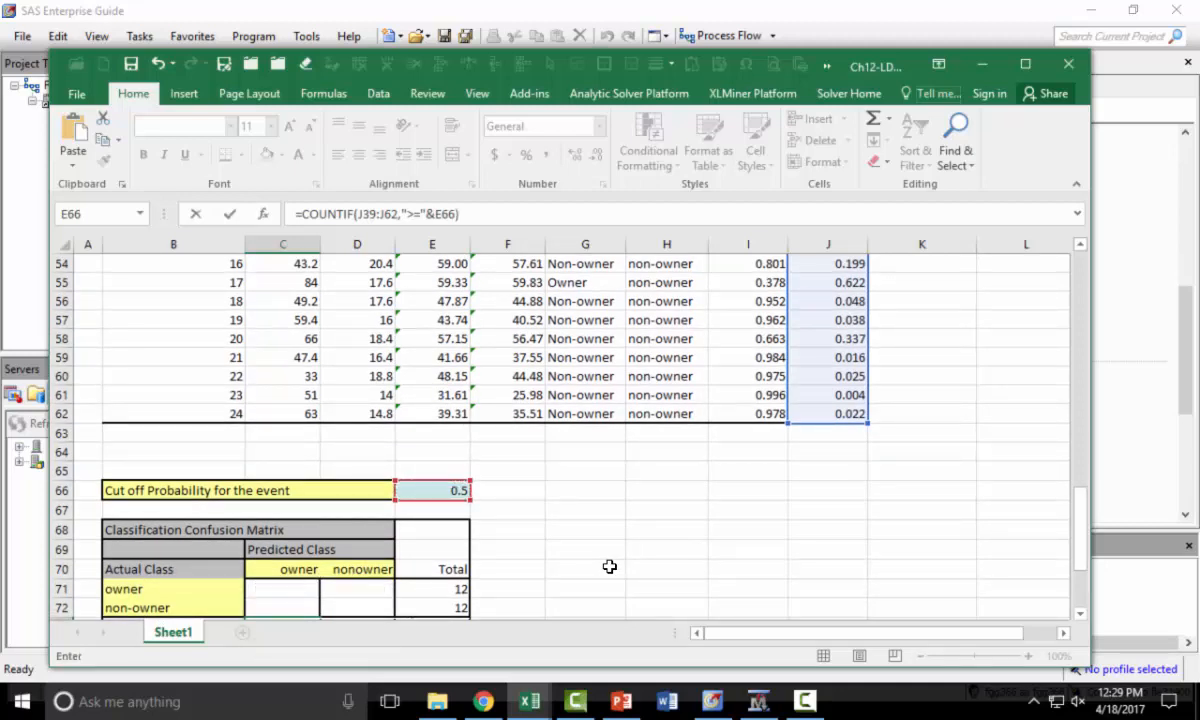
key("Return")
left_click(287, 588)
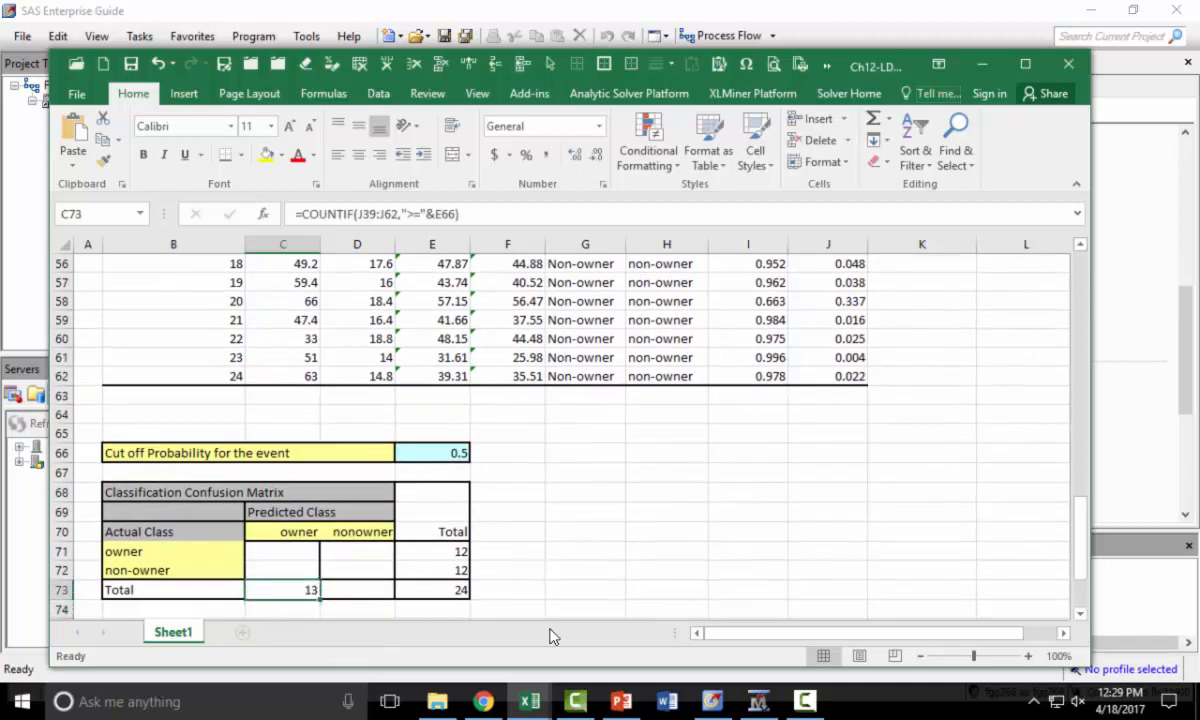
- Try cutoff probabilities of 0.6 and 0.3 in E66, then undo both changes
scroll(651, 451, "up", 2)
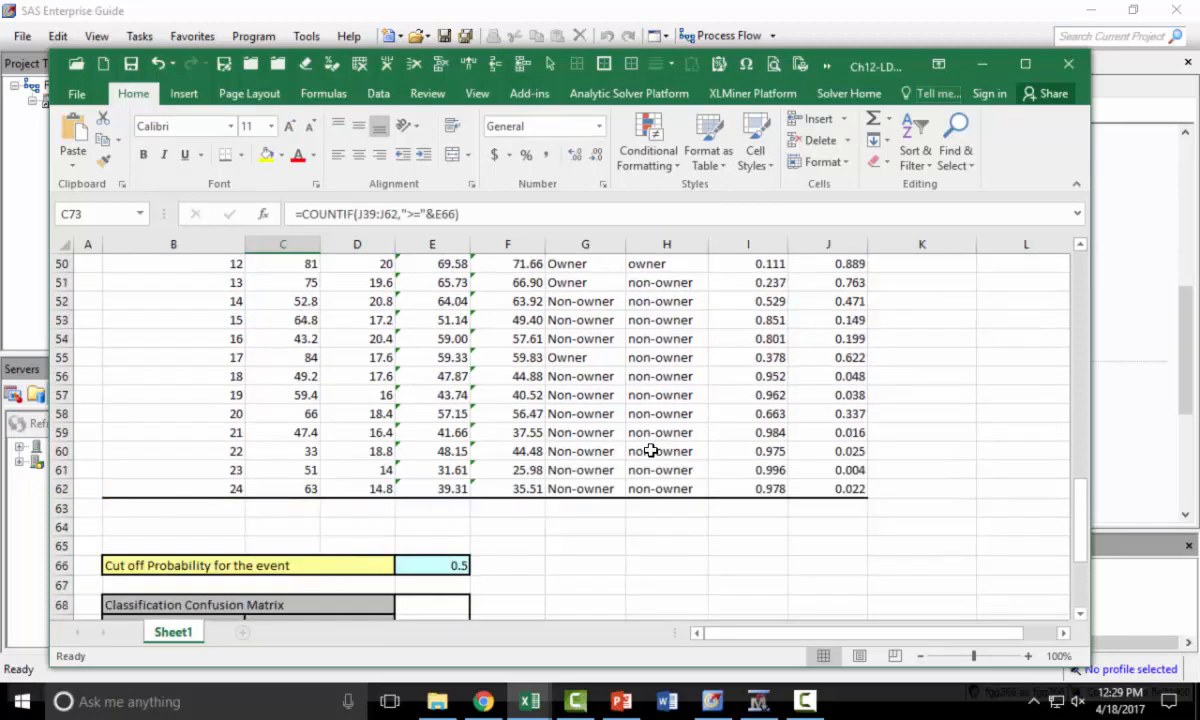
scroll(780, 400, "up", 3)
scroll(846, 480, "down", 5)
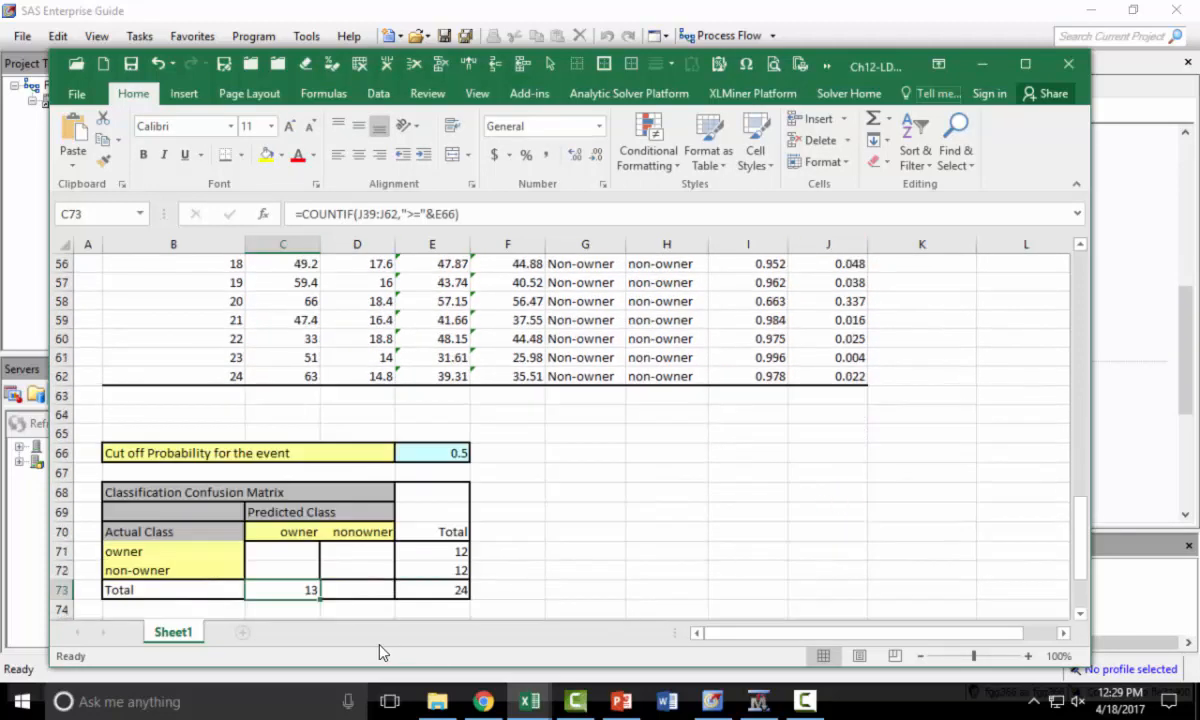
left_click(452, 451)
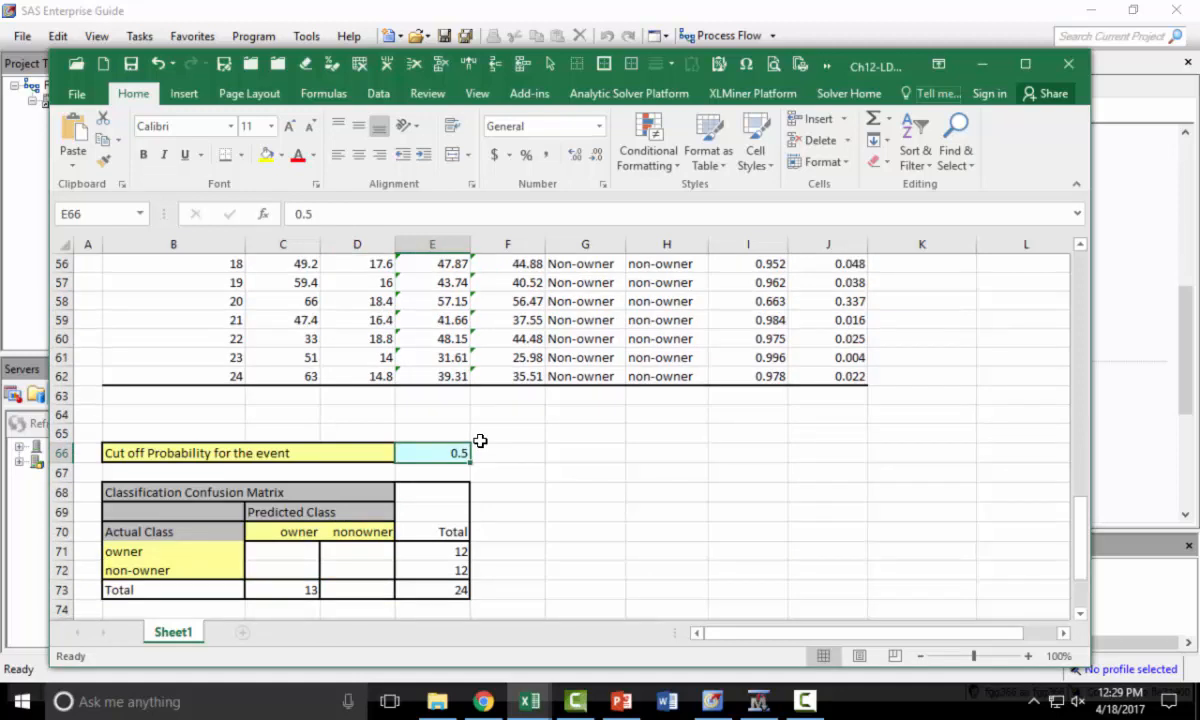
type(".6")
key("Return")
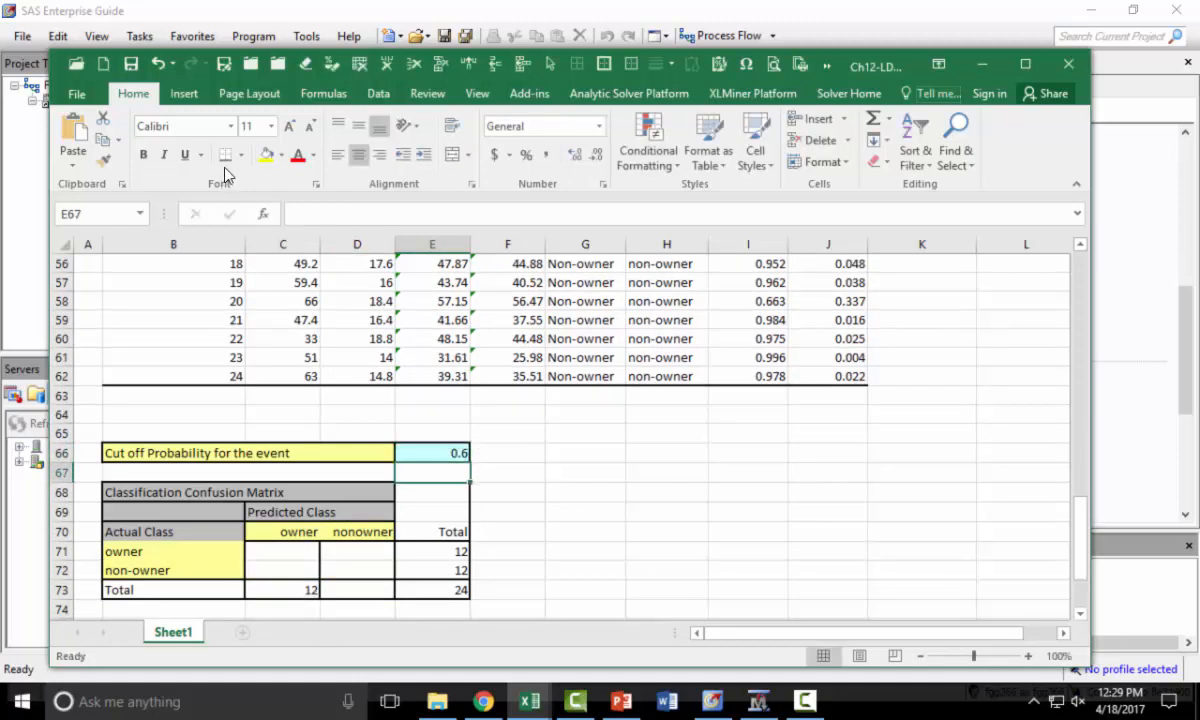
left_click(438, 452)
type("0.3")
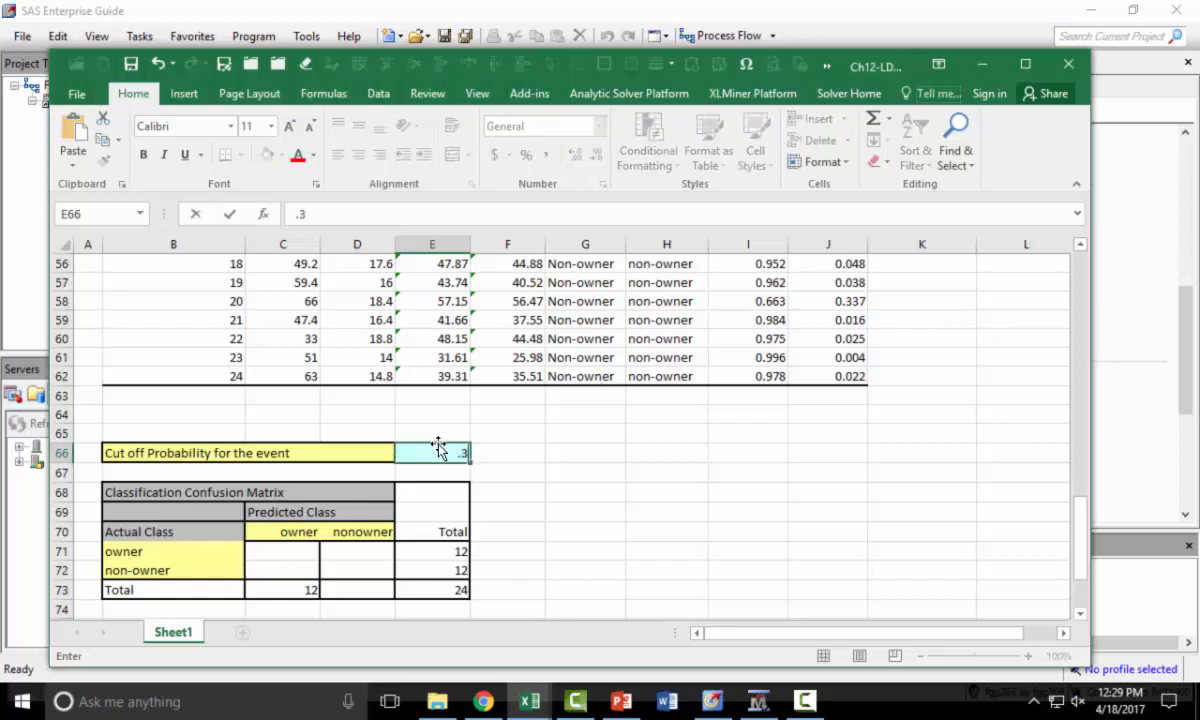
key("Return")
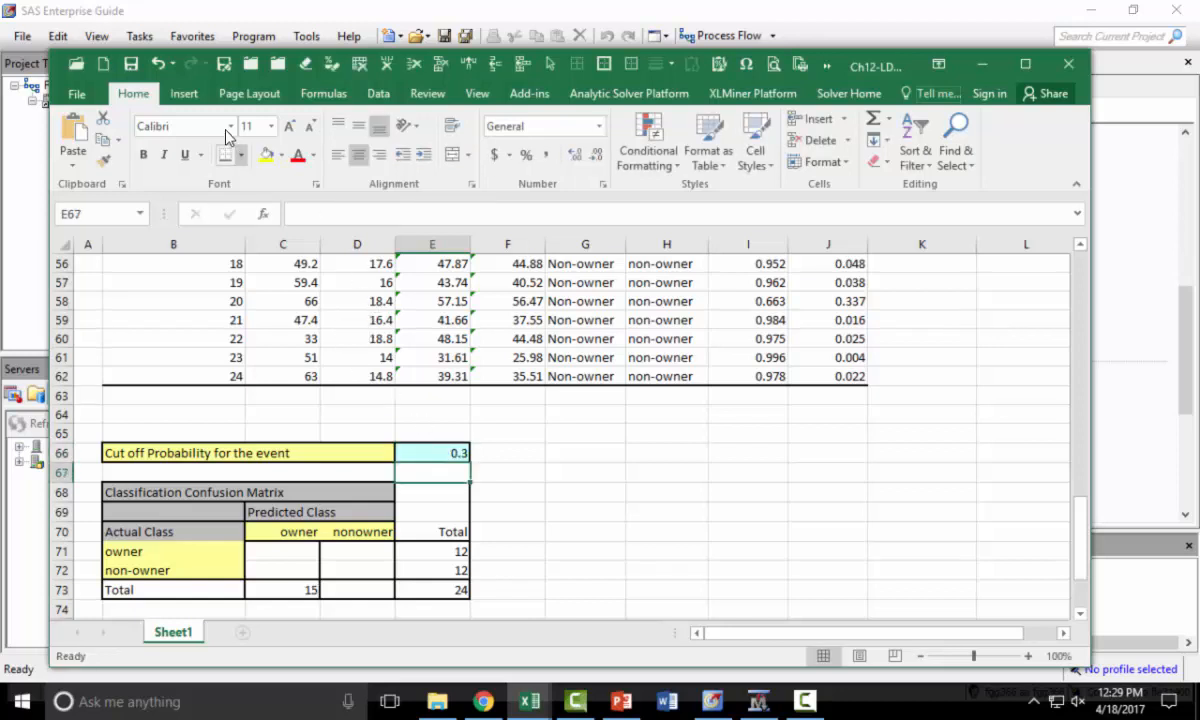
left_click(157, 66)
left_click(157, 66)
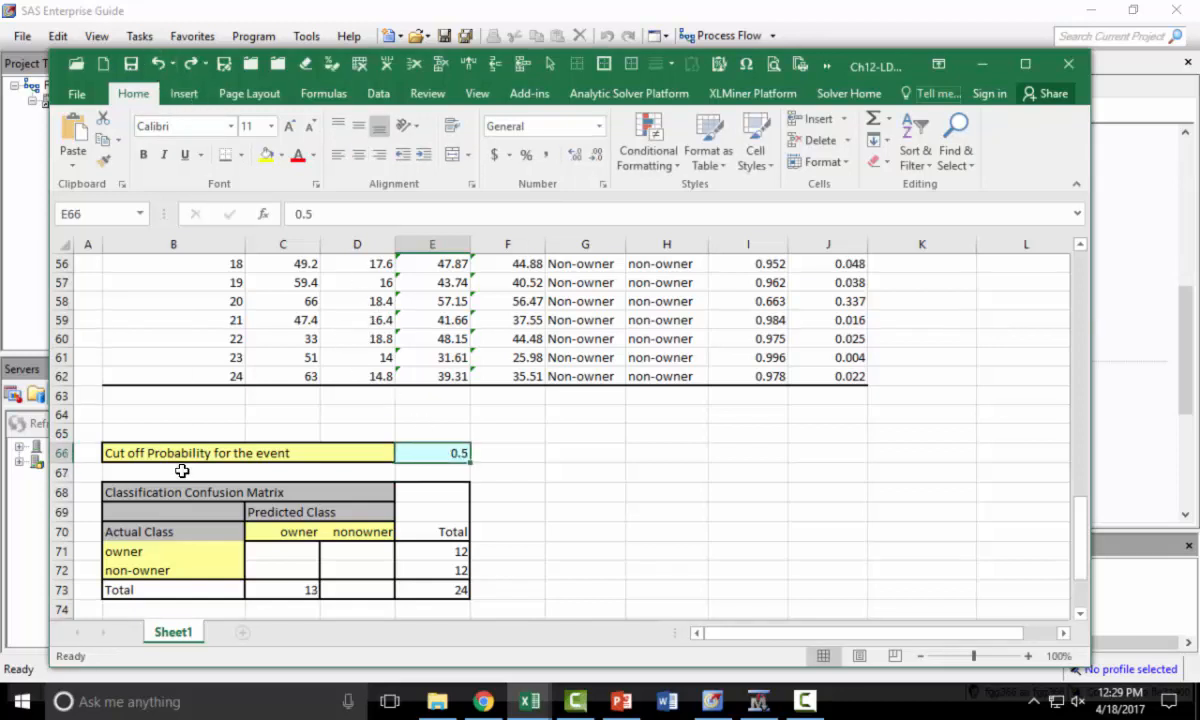
- Open the C73 formula to review its reference to the cutoff cell E66
left_click(314, 588)
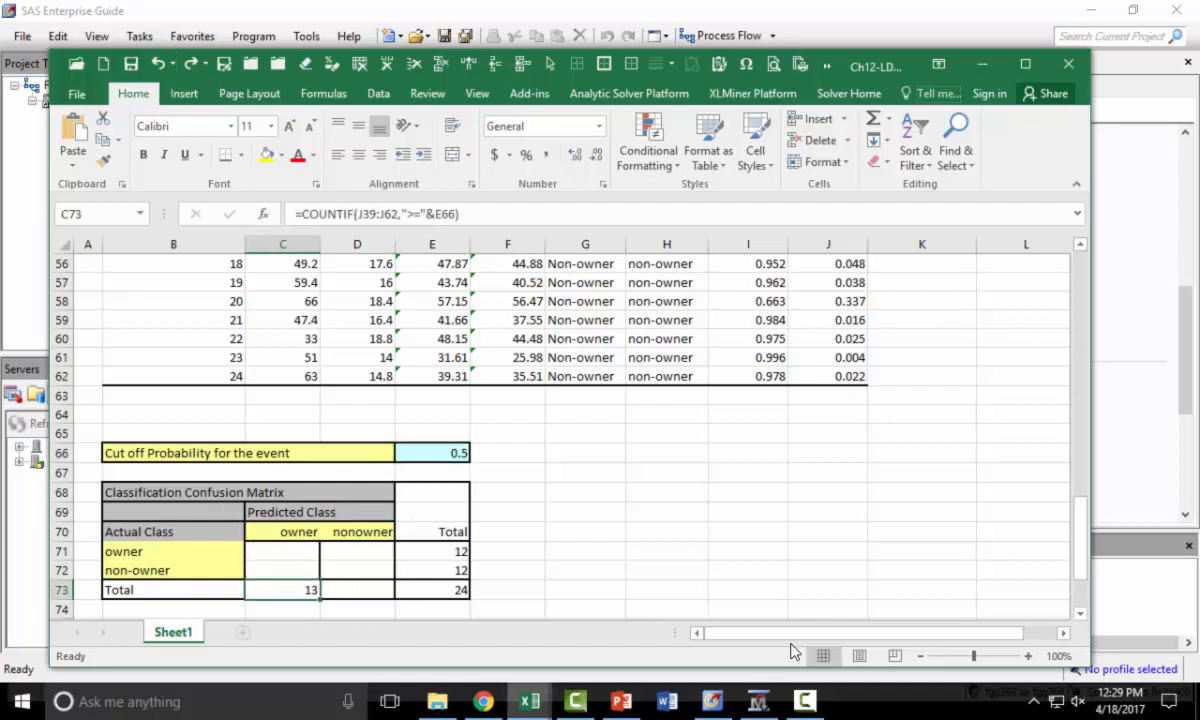
key("F2")
scroll(770, 557, "down", 1)
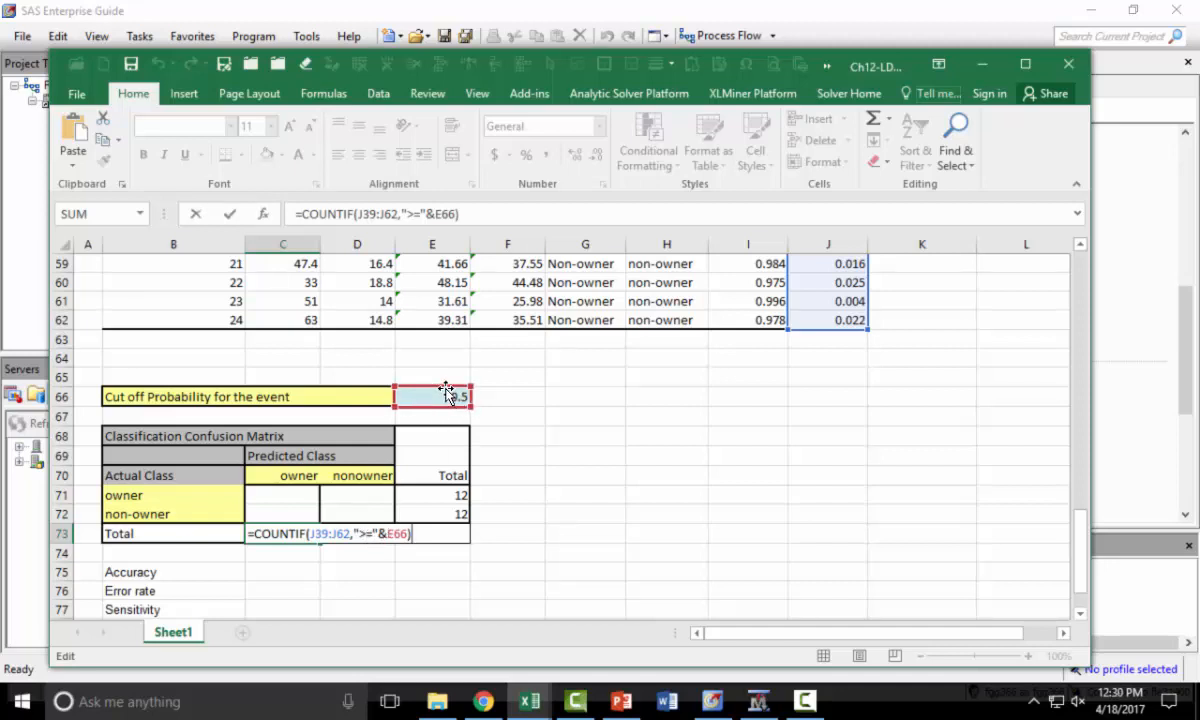
key("ctrl+Return")
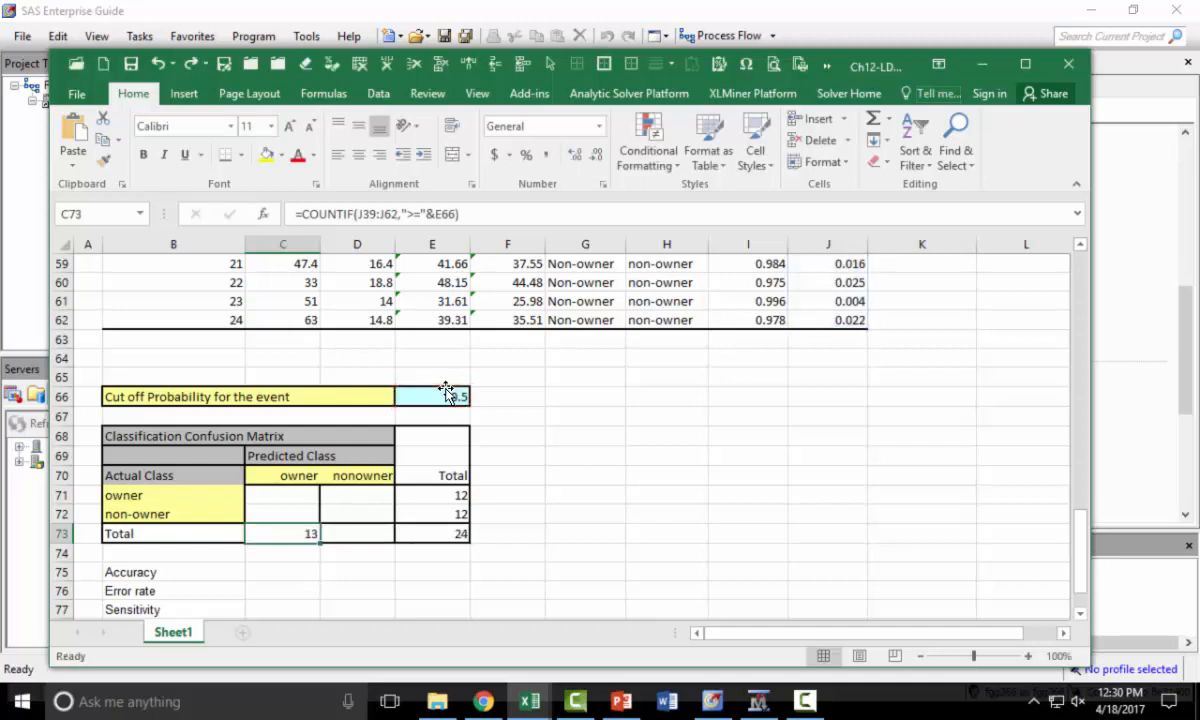
- Enter =E73-C73 in D73 to total the predicted non-owners
key("Right")
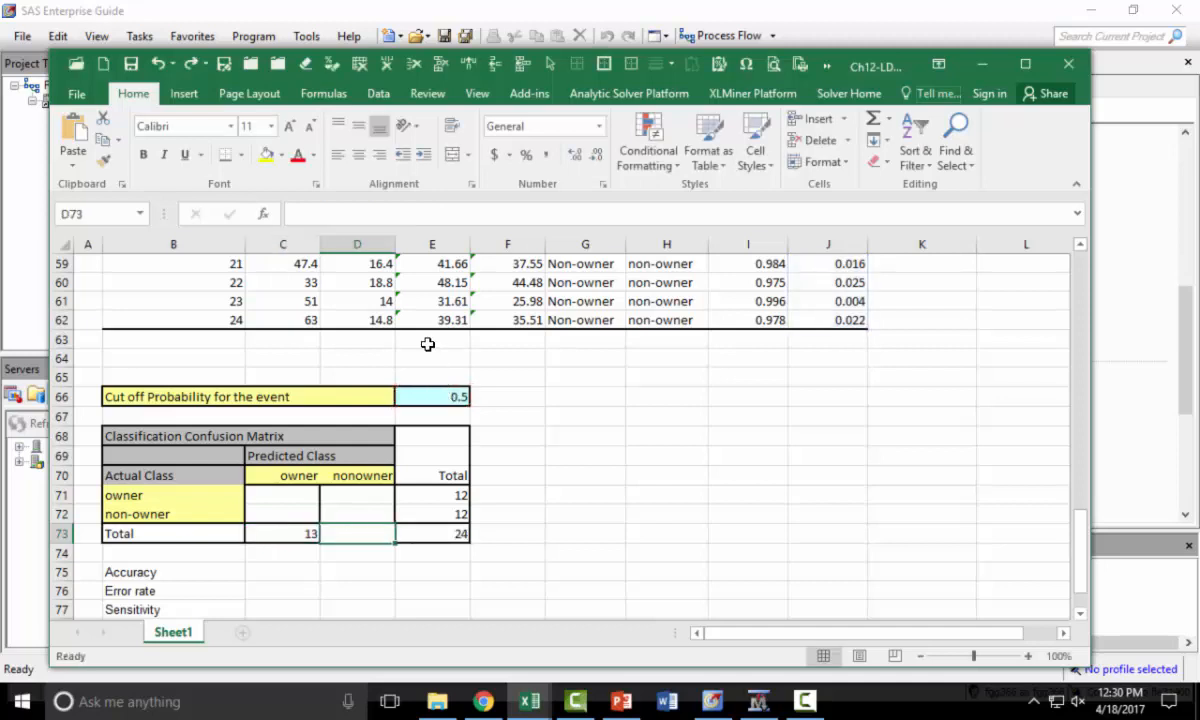
type("=")
key("Right")
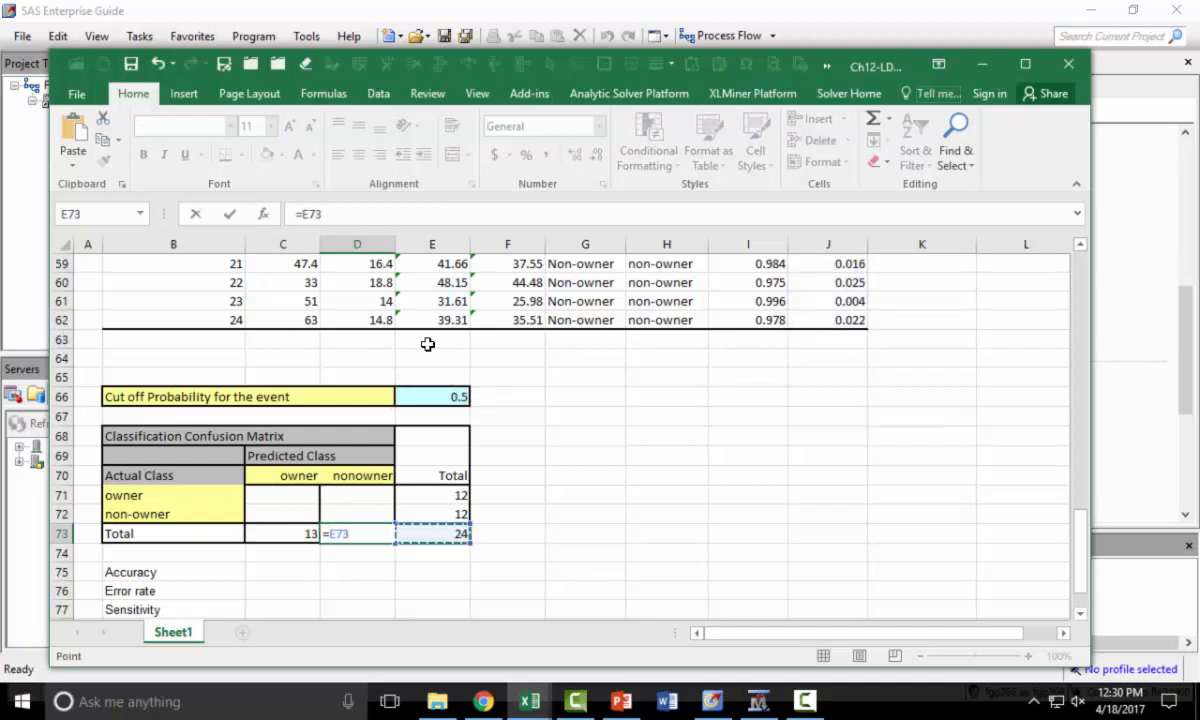
type("-")
key("Left")
key("Return")
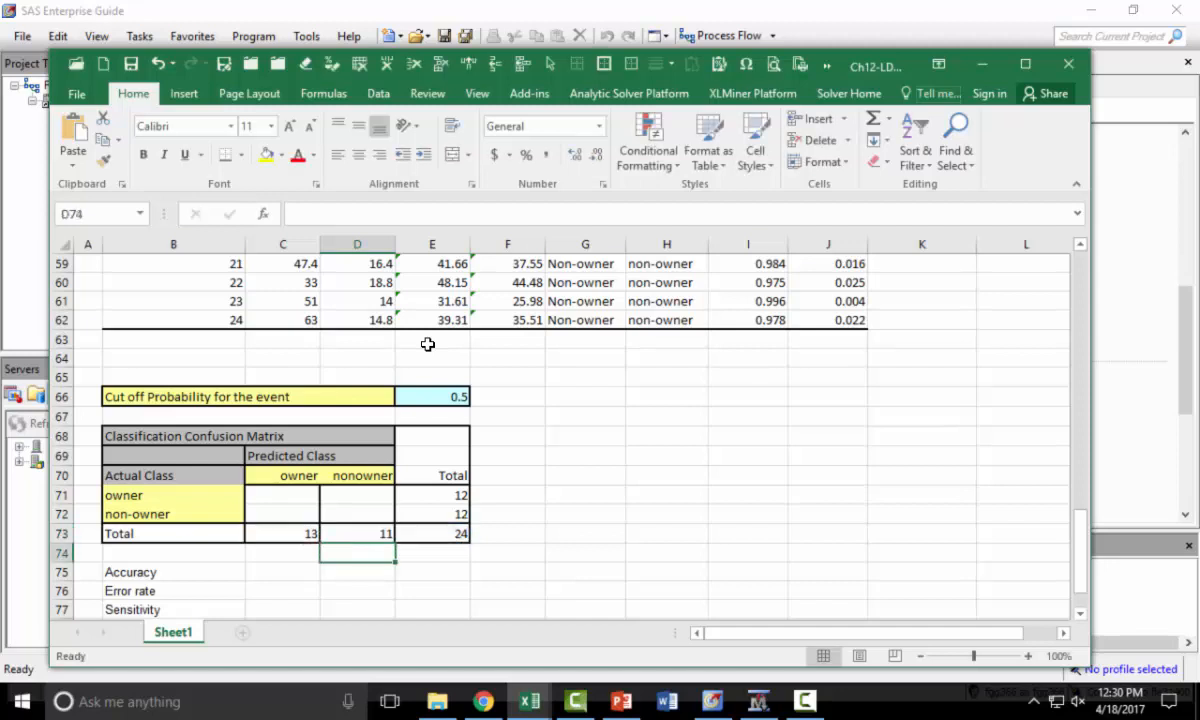
- Enter =COUNTIFS(J39:J62,">="&E66,H39:H62,"Owner") in C71 to count actual owners predicted as owners
left_click_drag(300, 495, 300, 514)
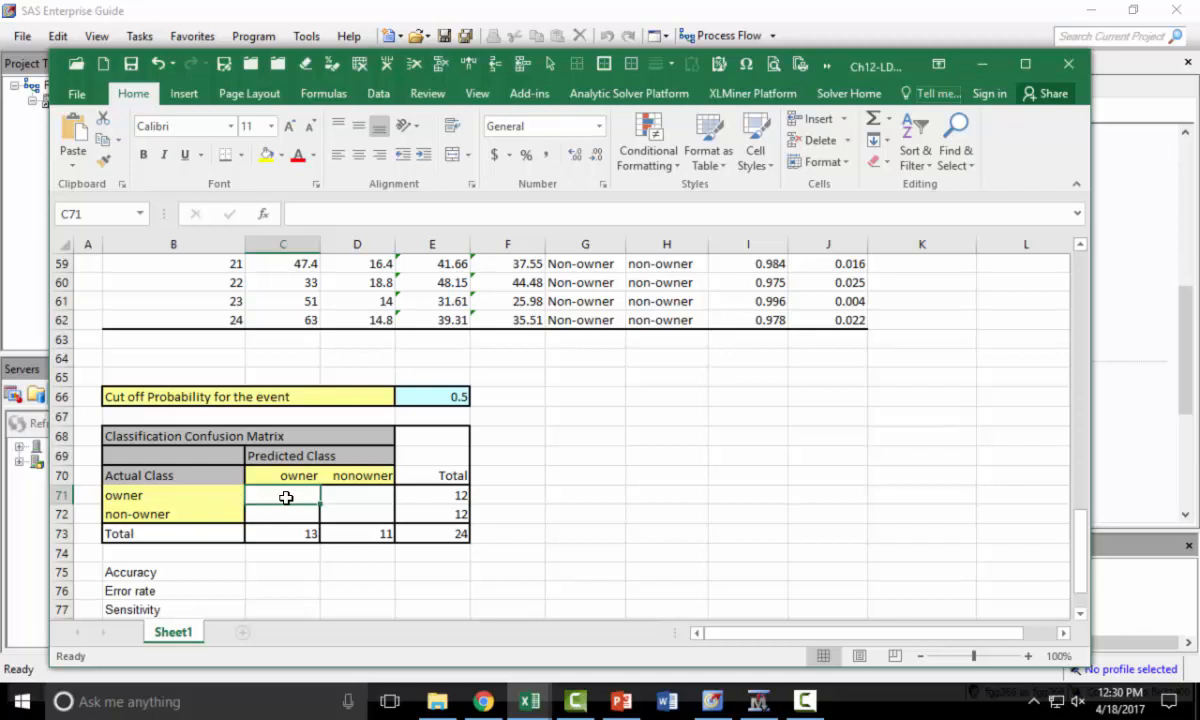
type("=coun")
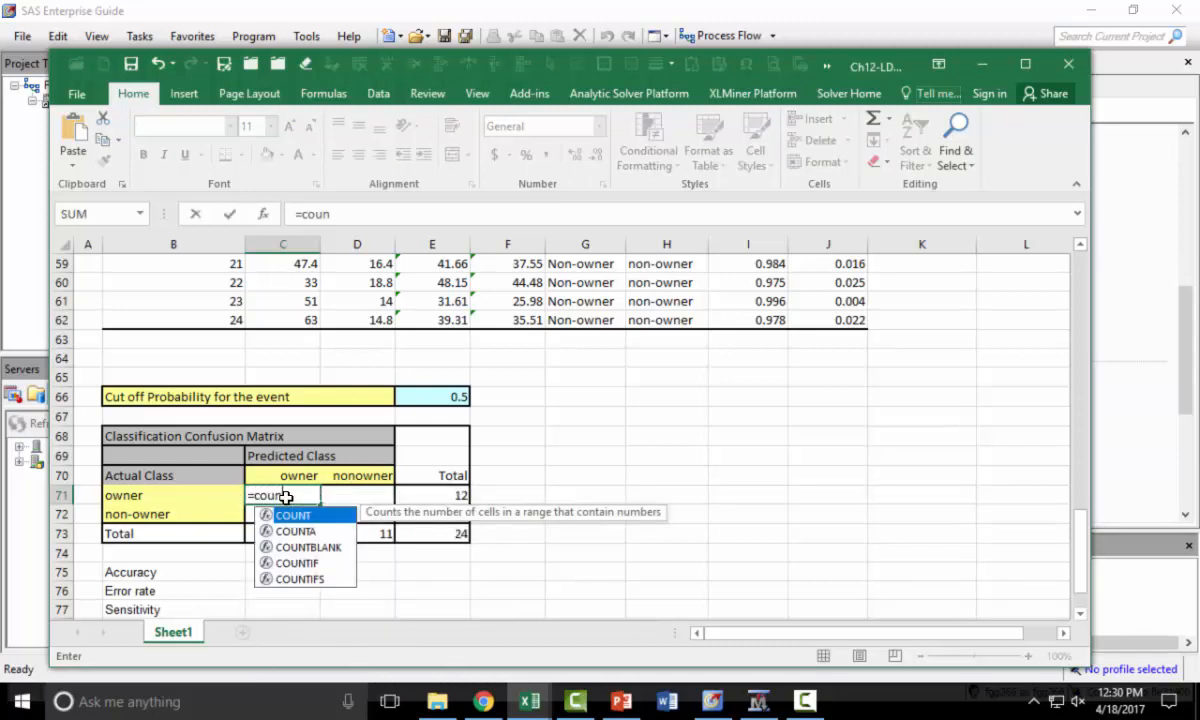
key("Down")
key("Down")
key("Down")
key("Down")
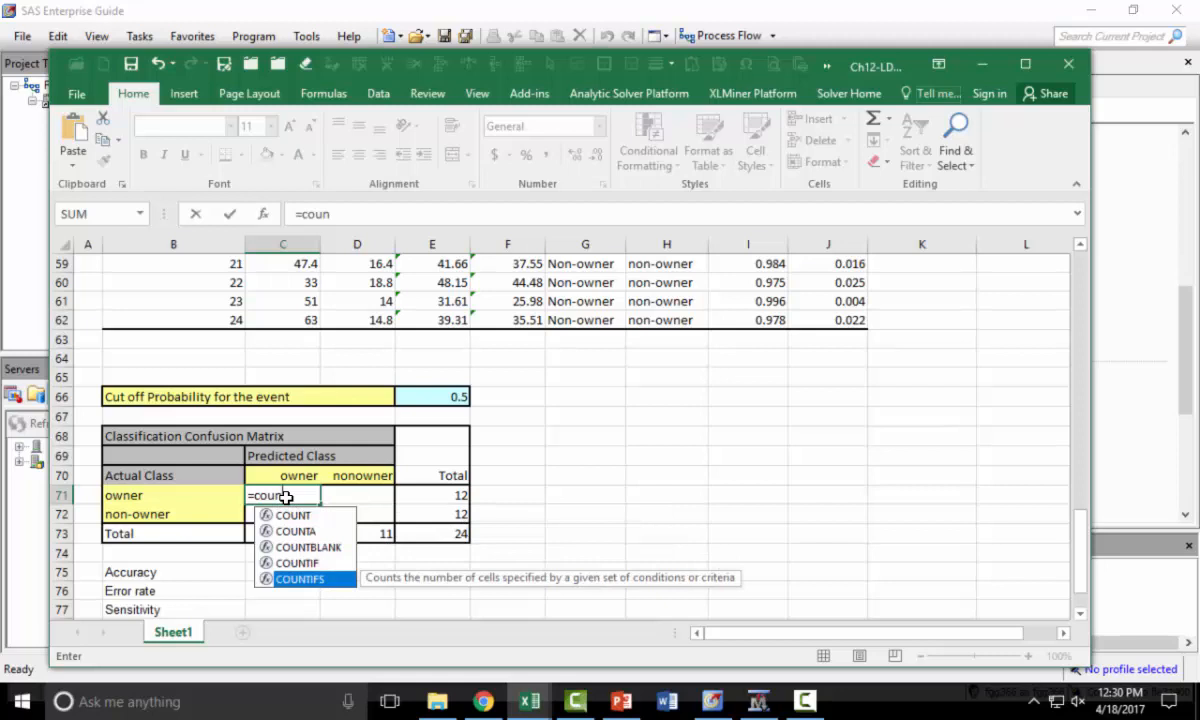
key("Tab")
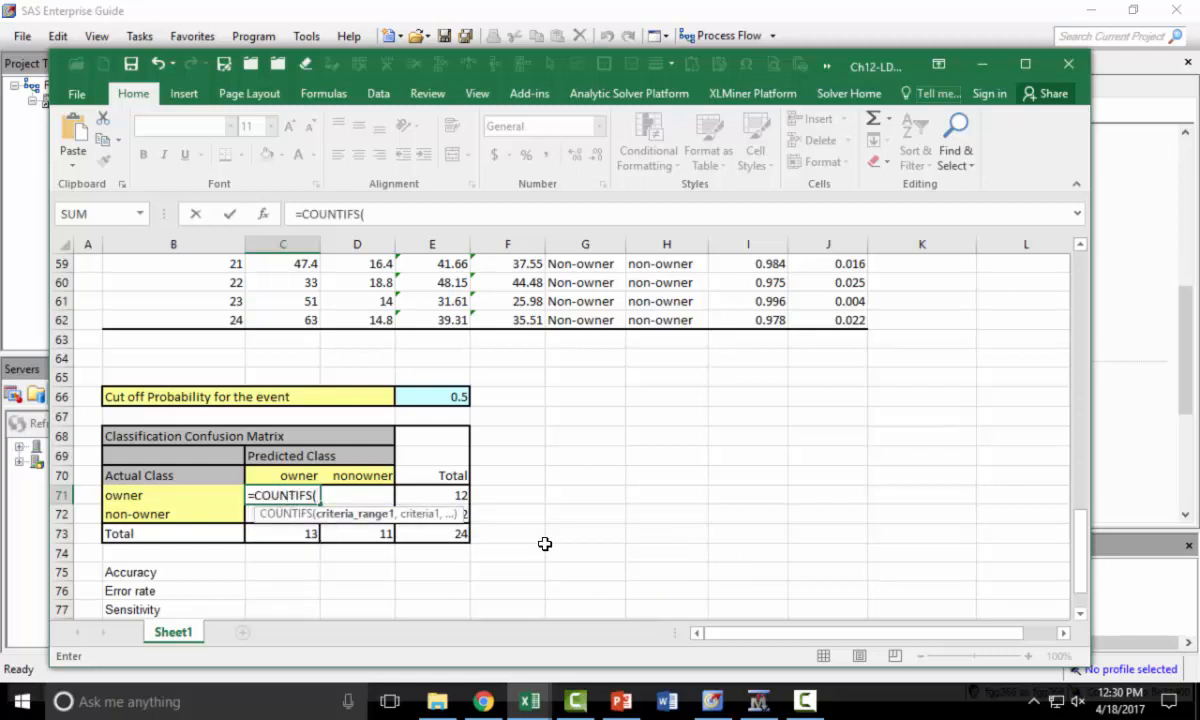
scroll(547, 543, "up", 7)
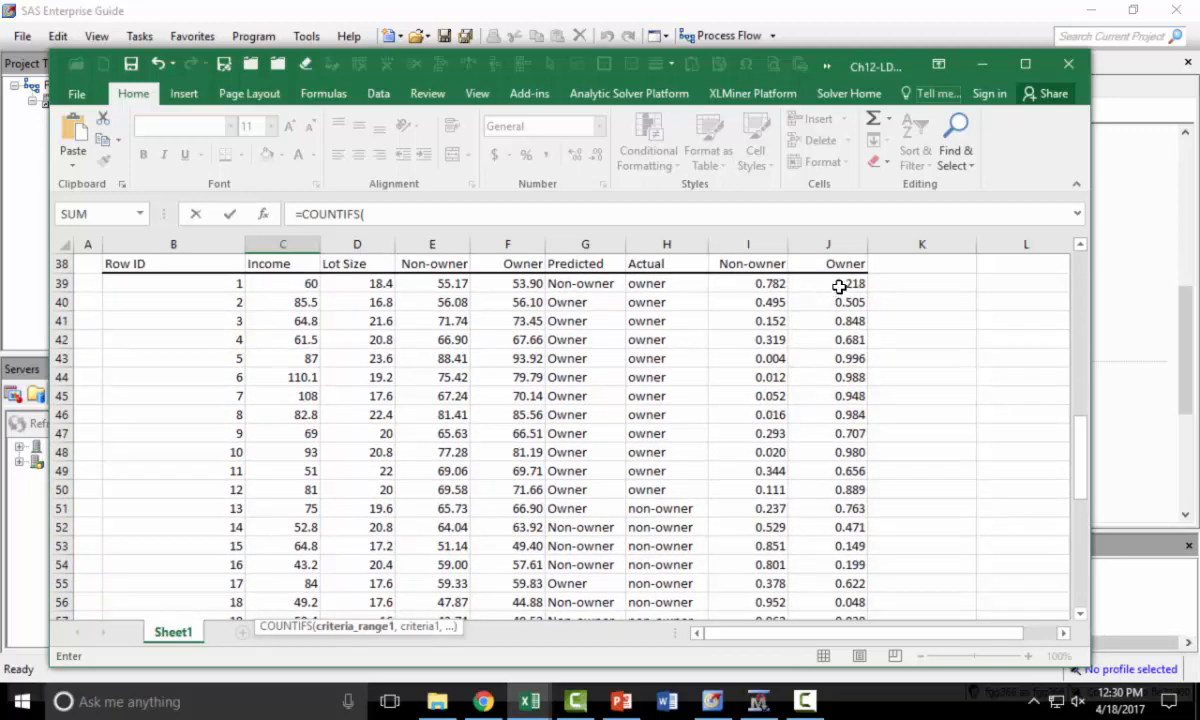
left_click(841, 284)
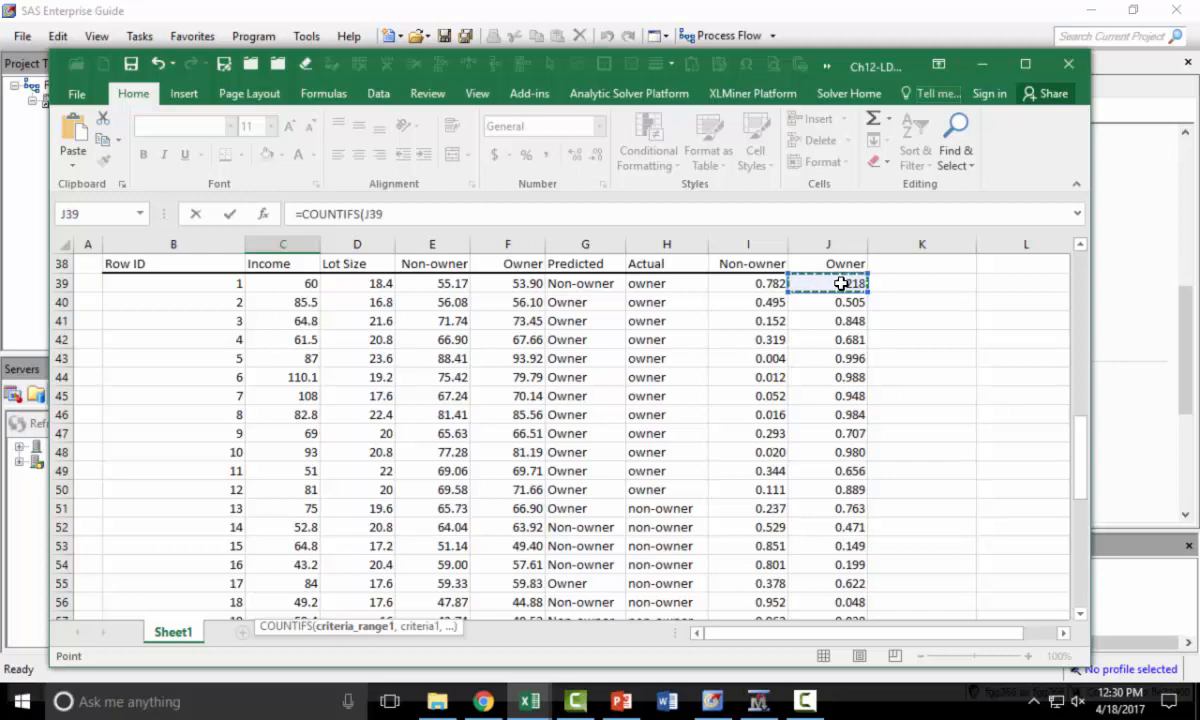
left_click_drag(841, 284, 840, 565)
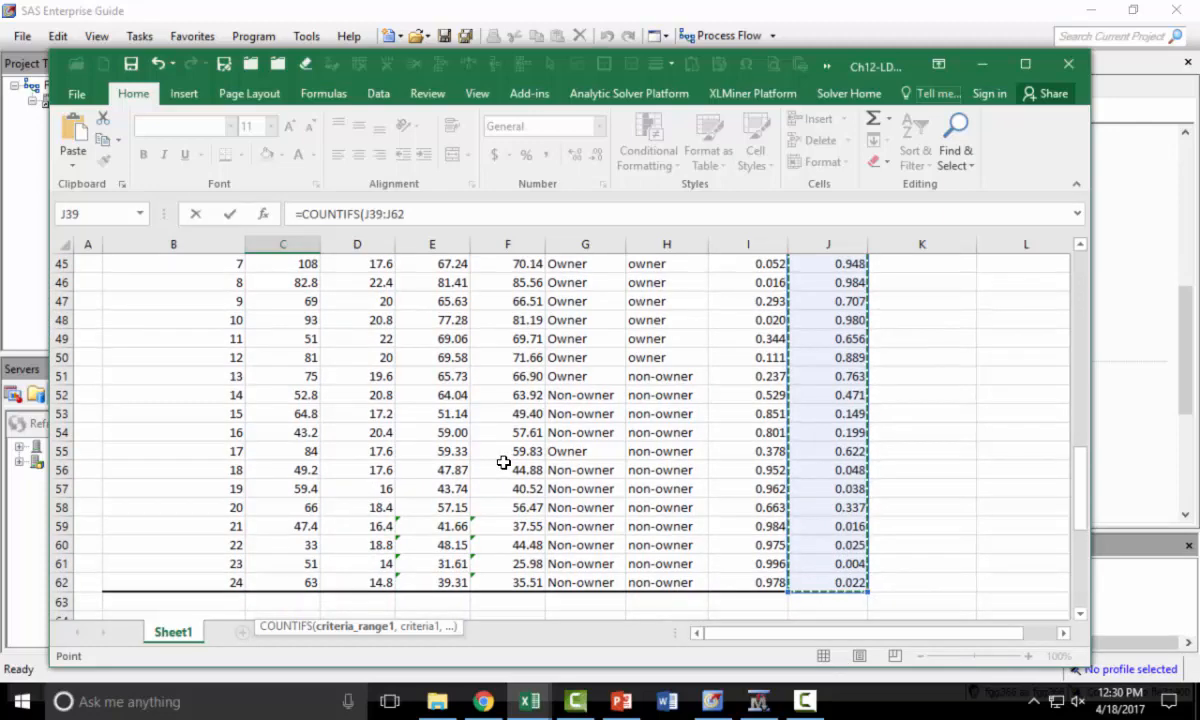
scroll(503, 462, "down", 4)
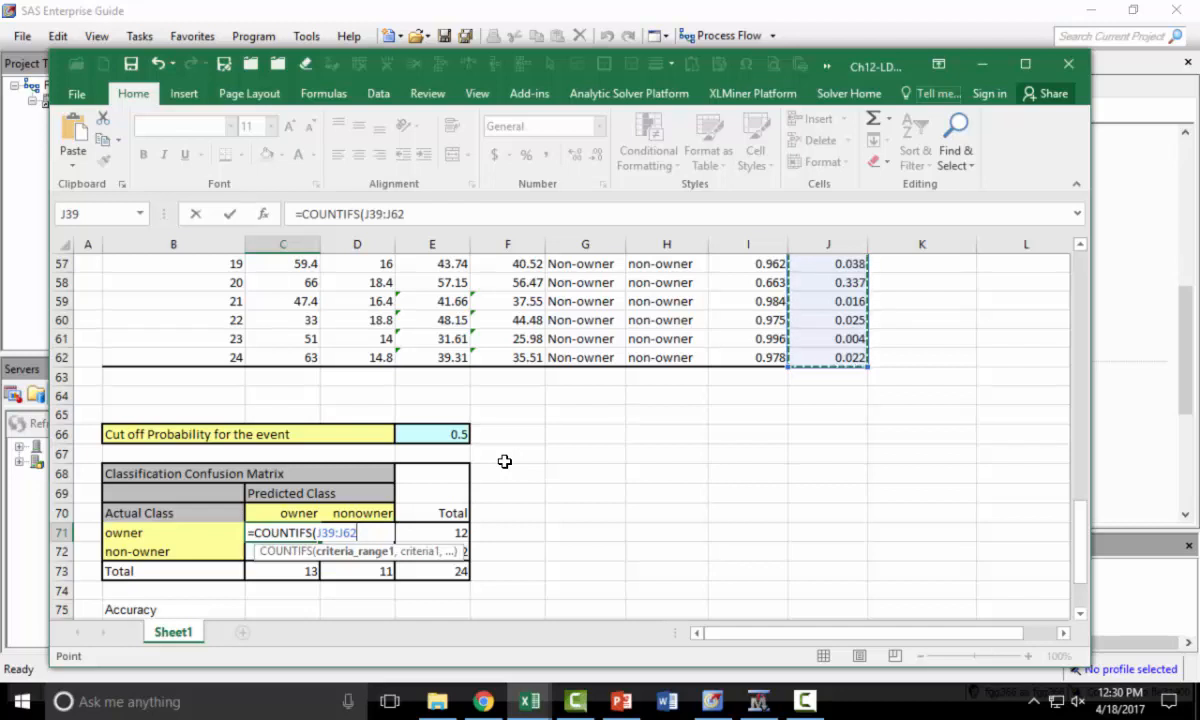
type(",")
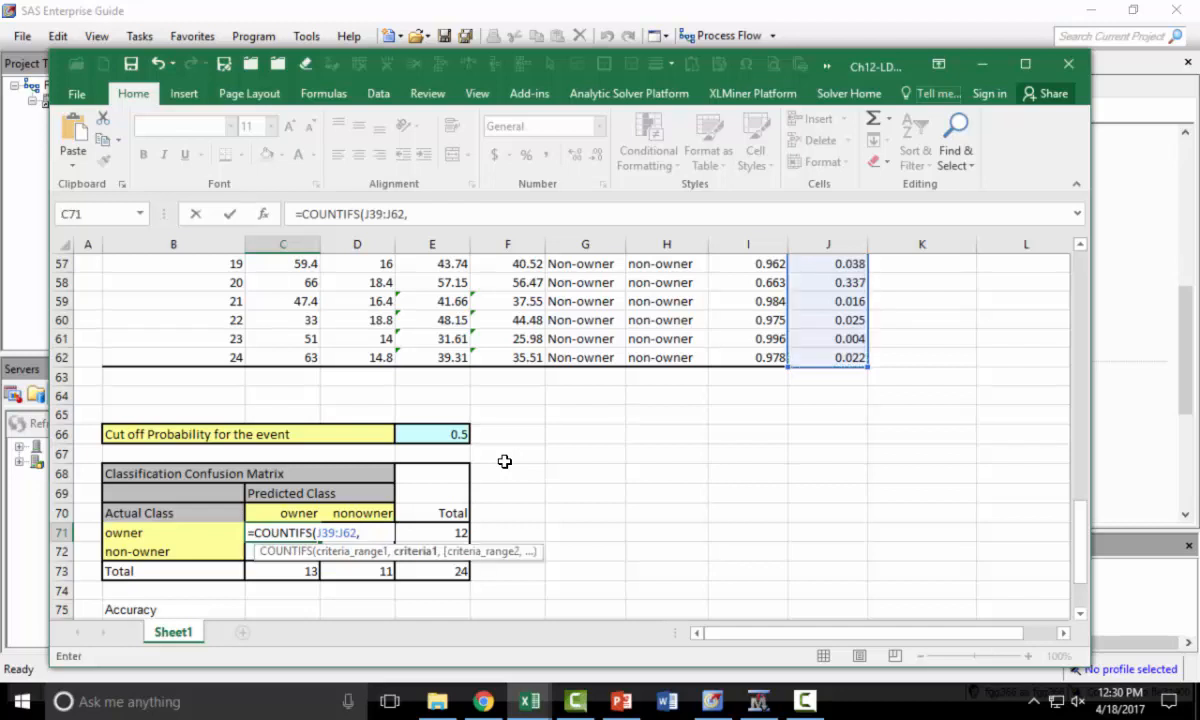
type("\">=\"&")
left_click(434, 431)
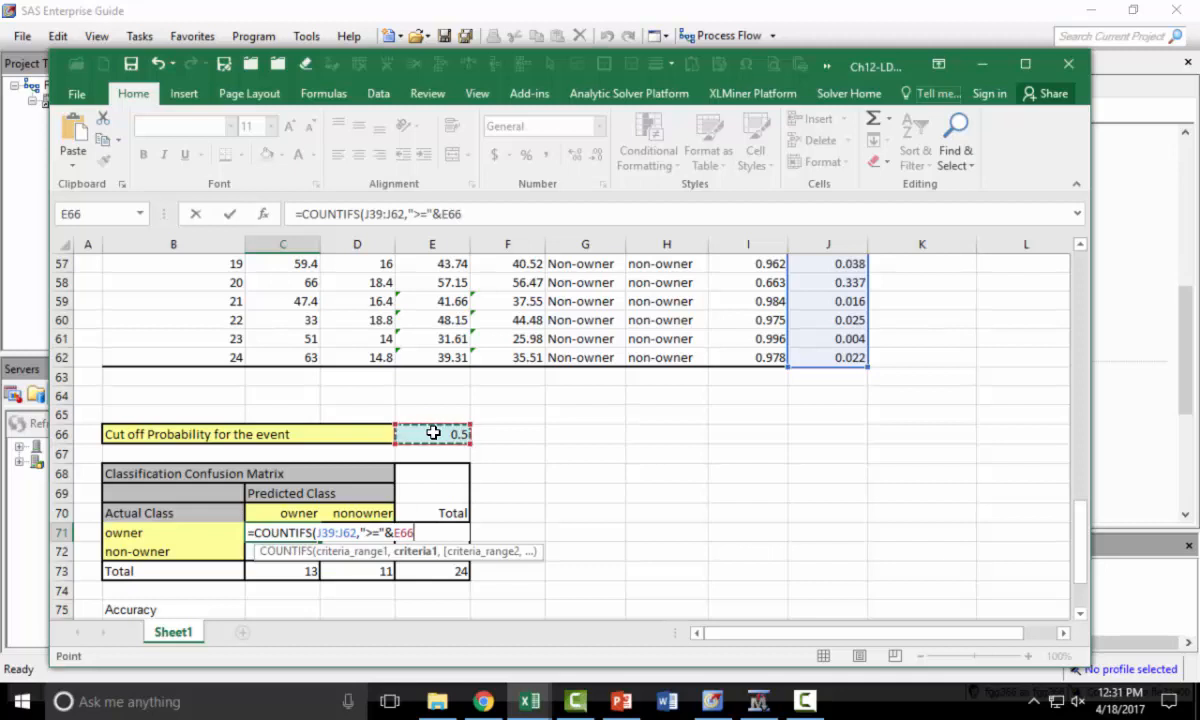
type(",")
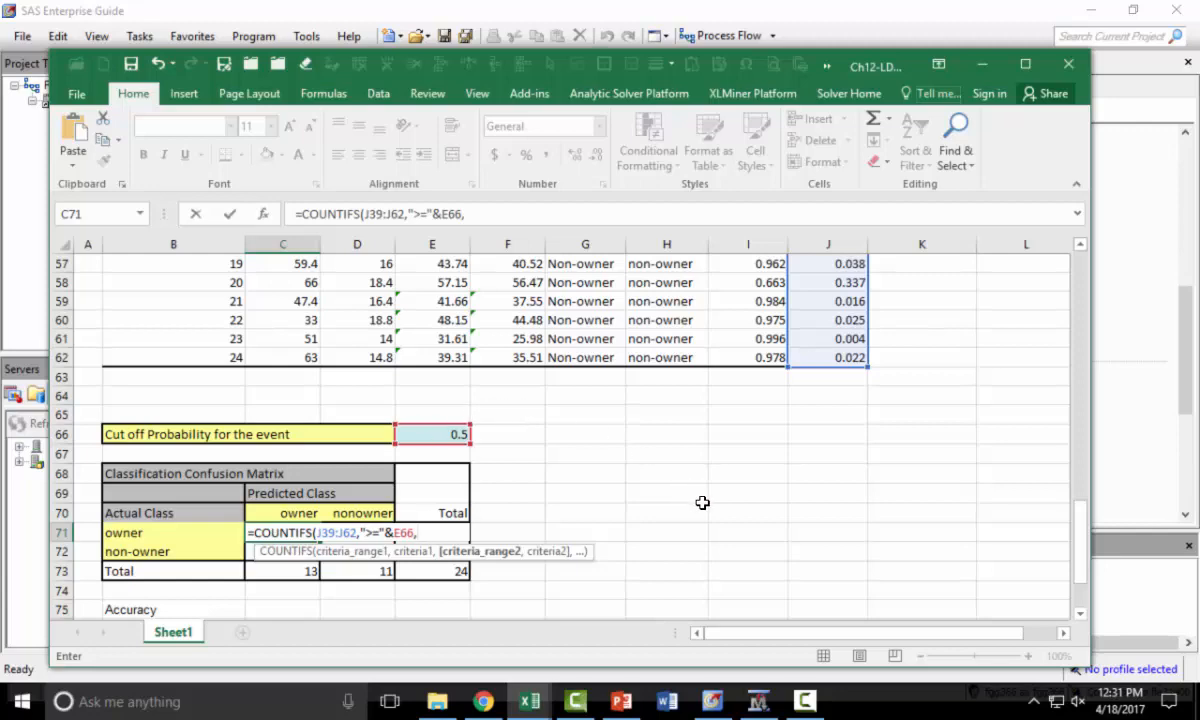
scroll(702, 502, "up", 7)
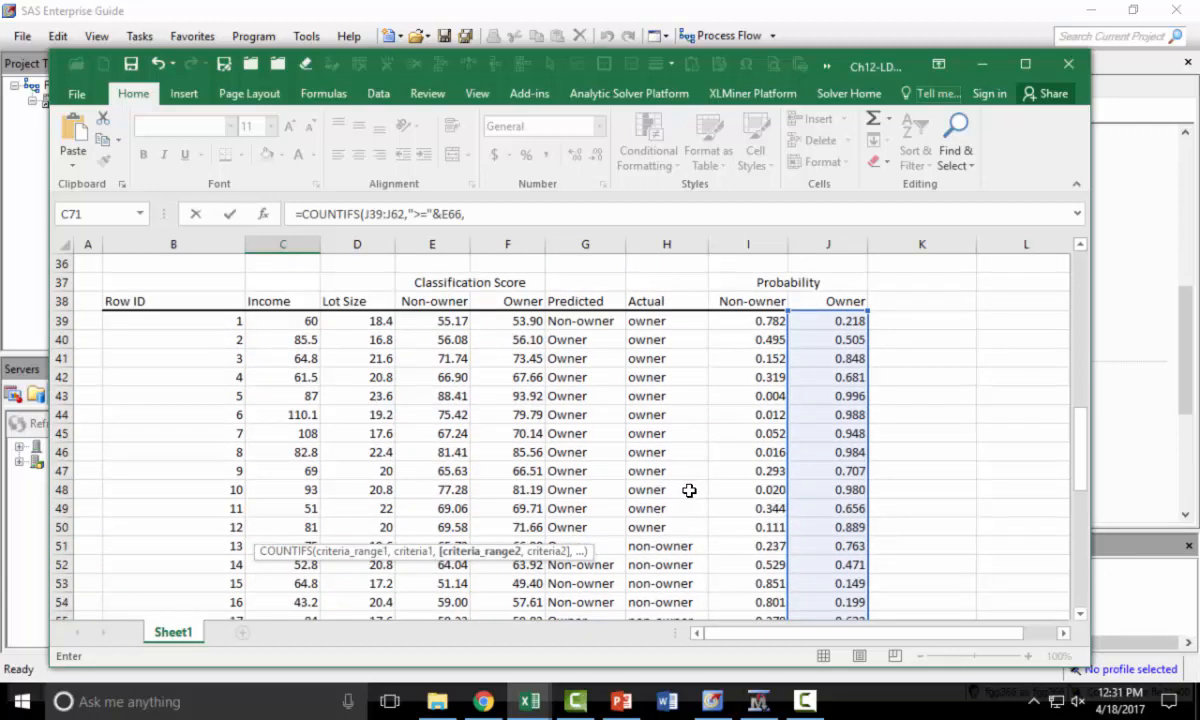
left_click_drag(640, 320, 685, 565)
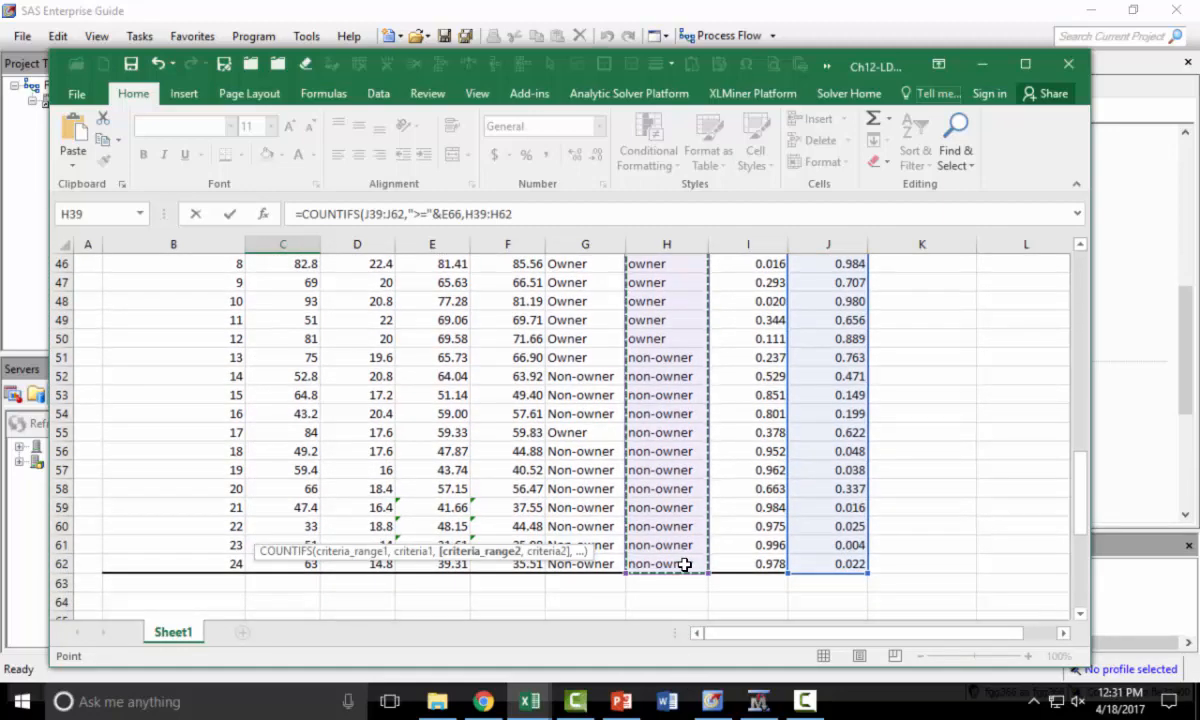
type(",\"Owne")
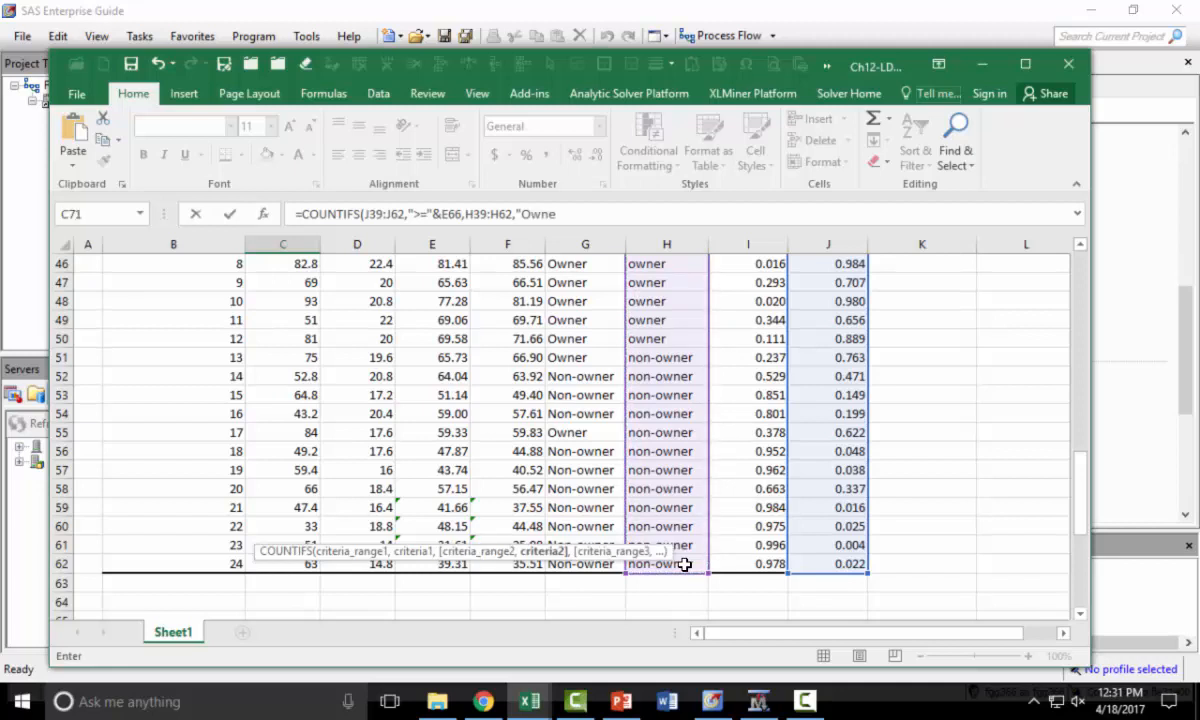
type("r\")")
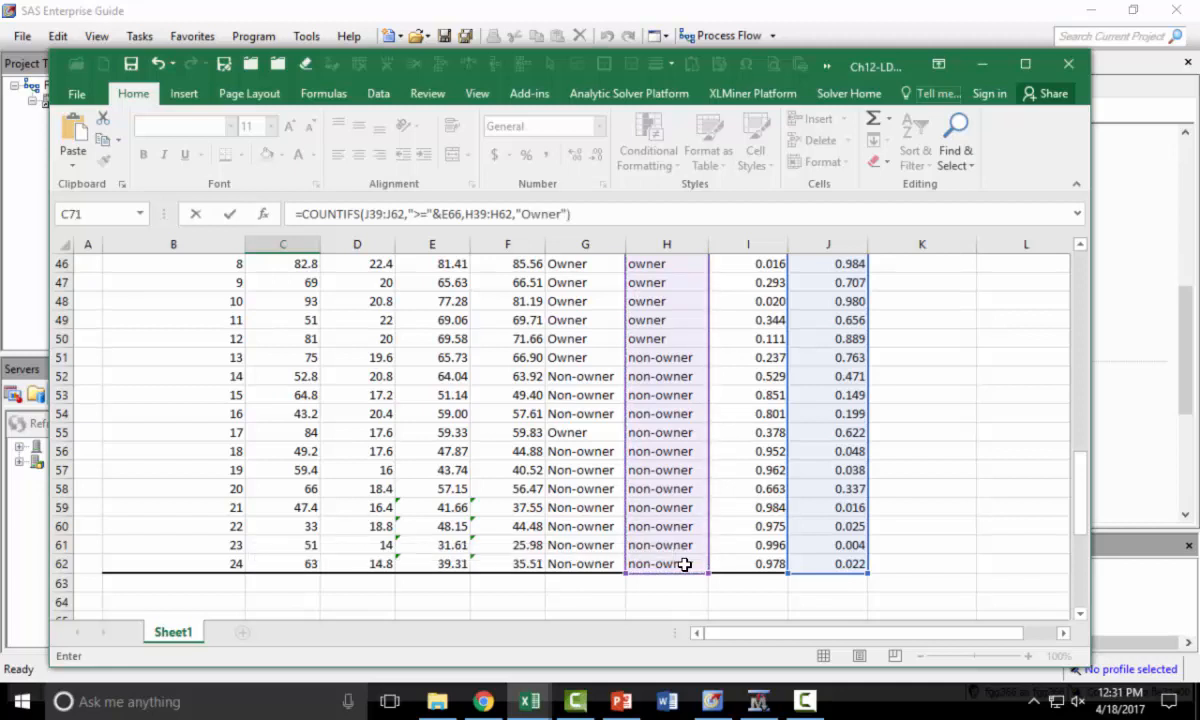
scroll(688, 565, "down", 4)
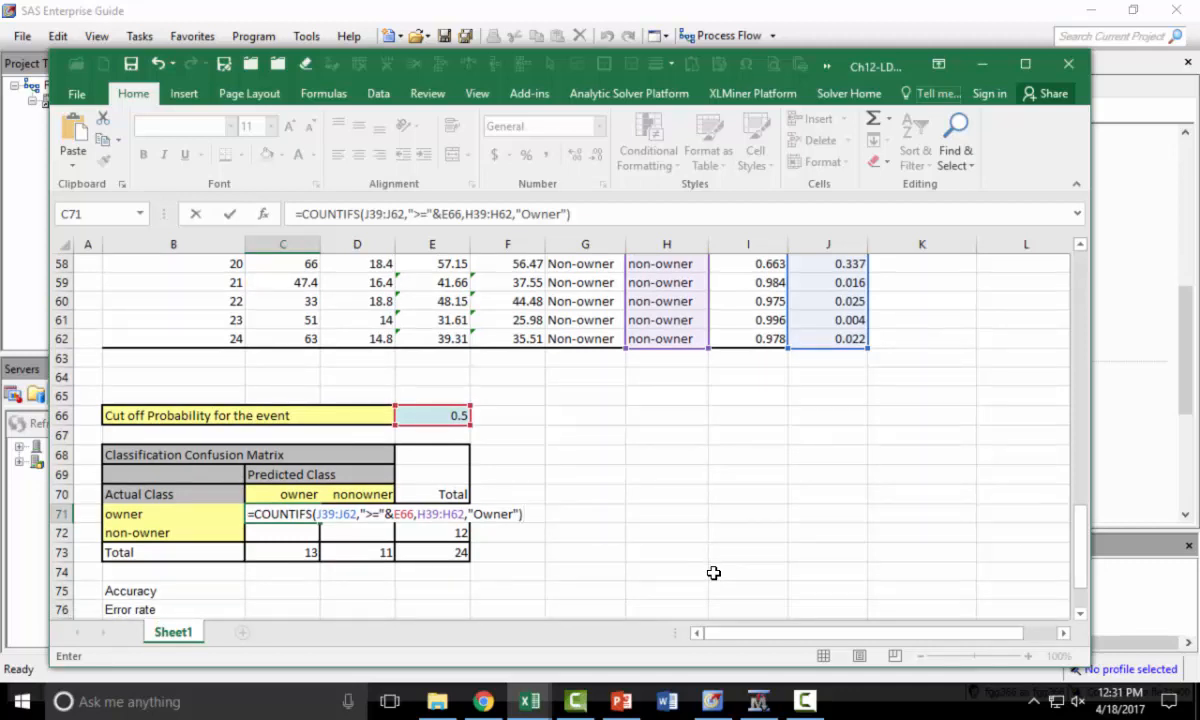
key("Return")
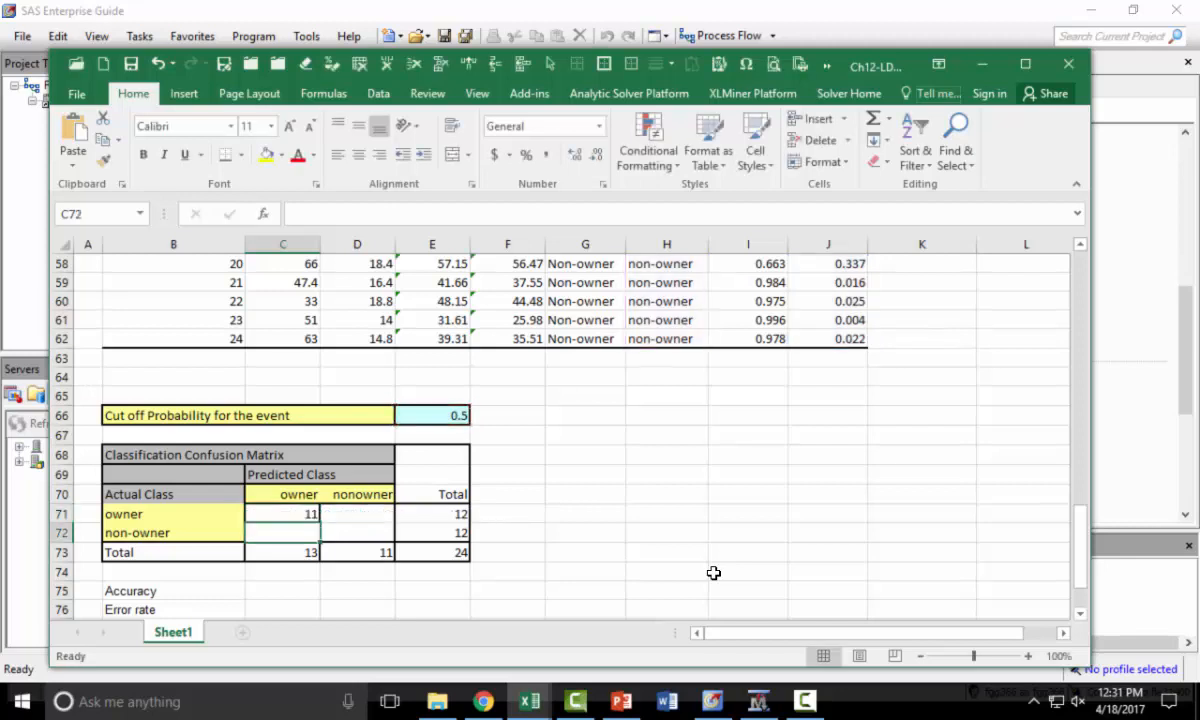
- Enter =C73-C71 in C72 for non-owners predicted as owners
type("=")
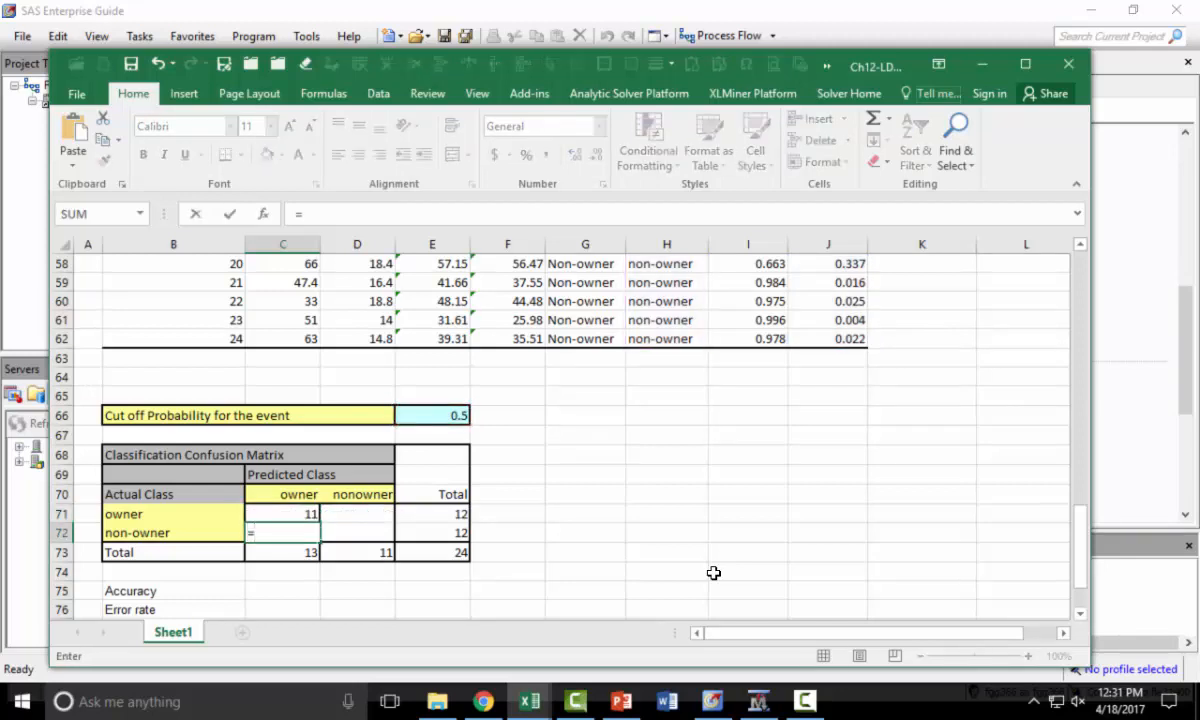
key("Down")
type("-")
key("Up")
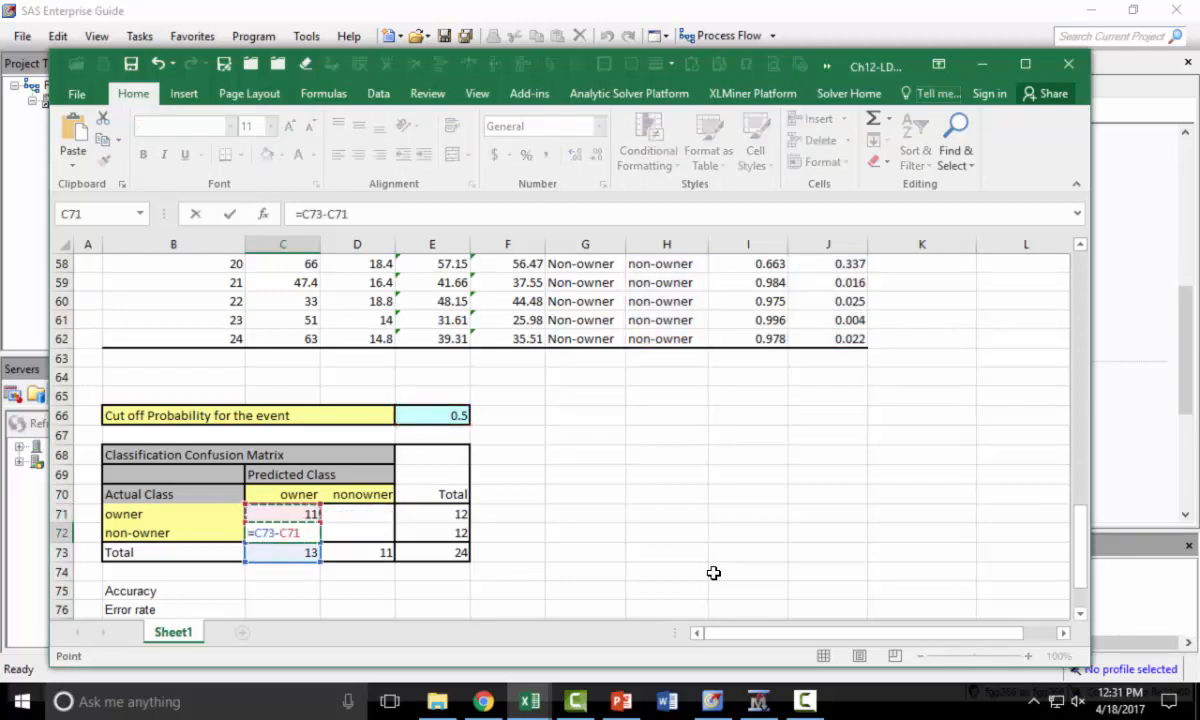
key("Return")
- Enter =E71-C71 in D71 for owners predicted as non-owners
key("Up")
key("Up")
key("Right")
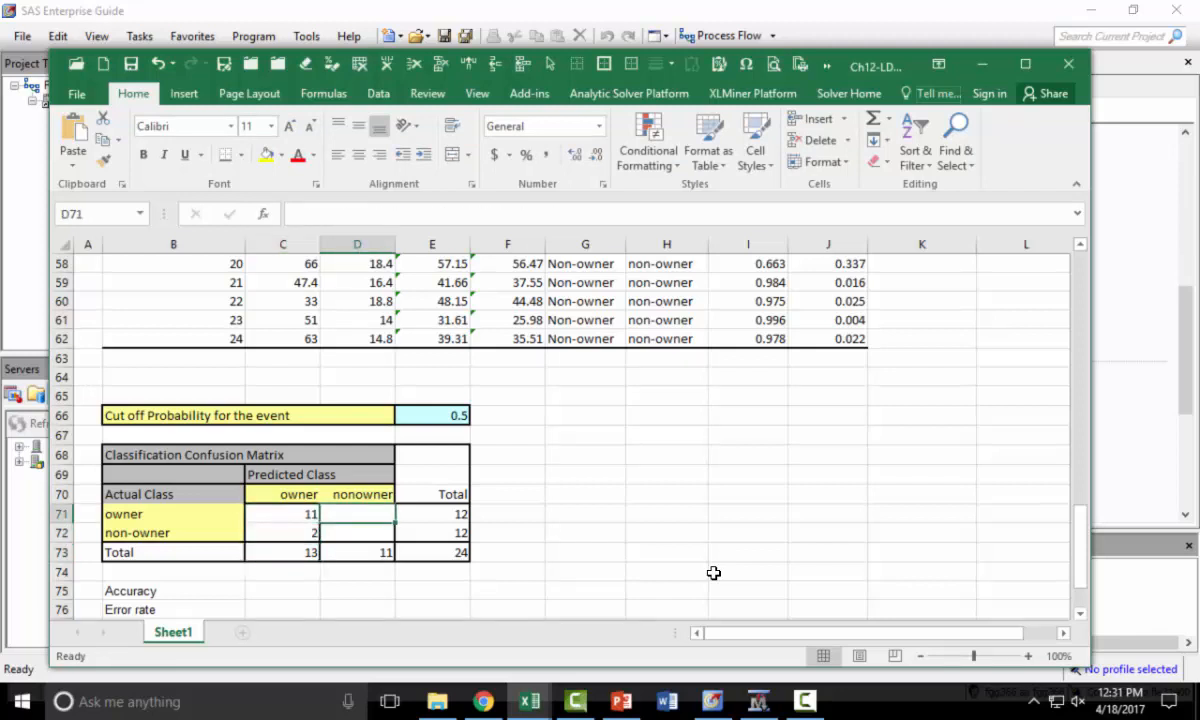
type("=")
key("Right")
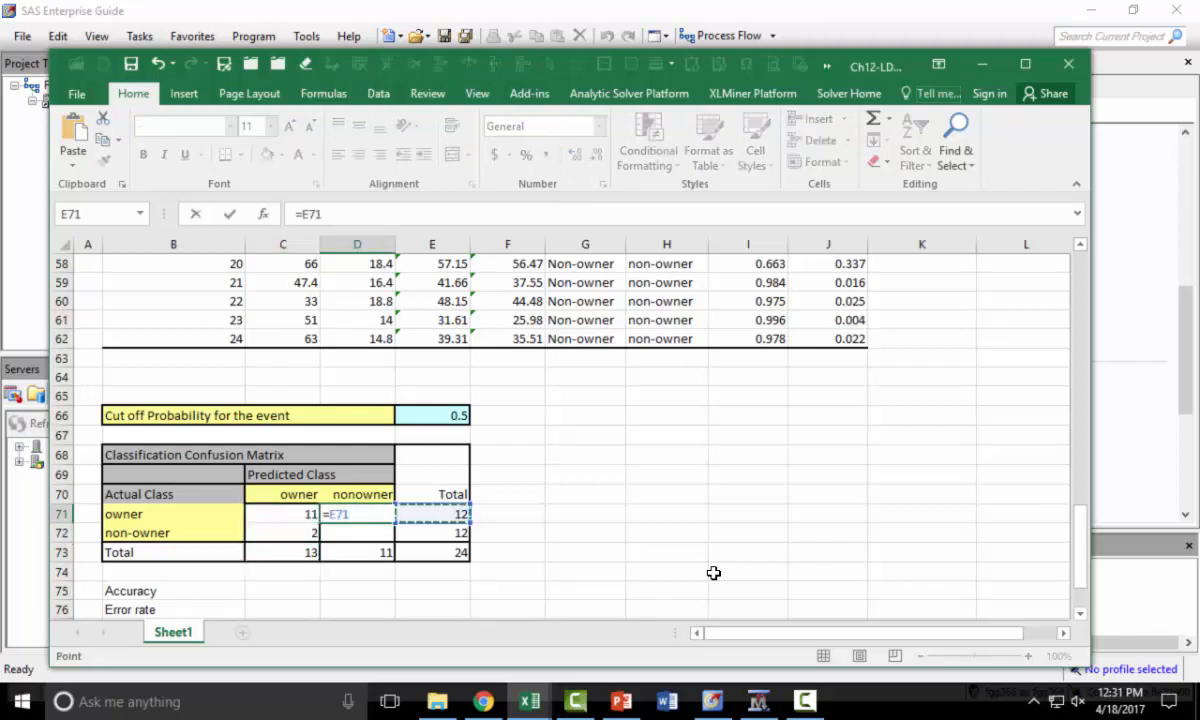
type("-")
key("Left")
key("Return")
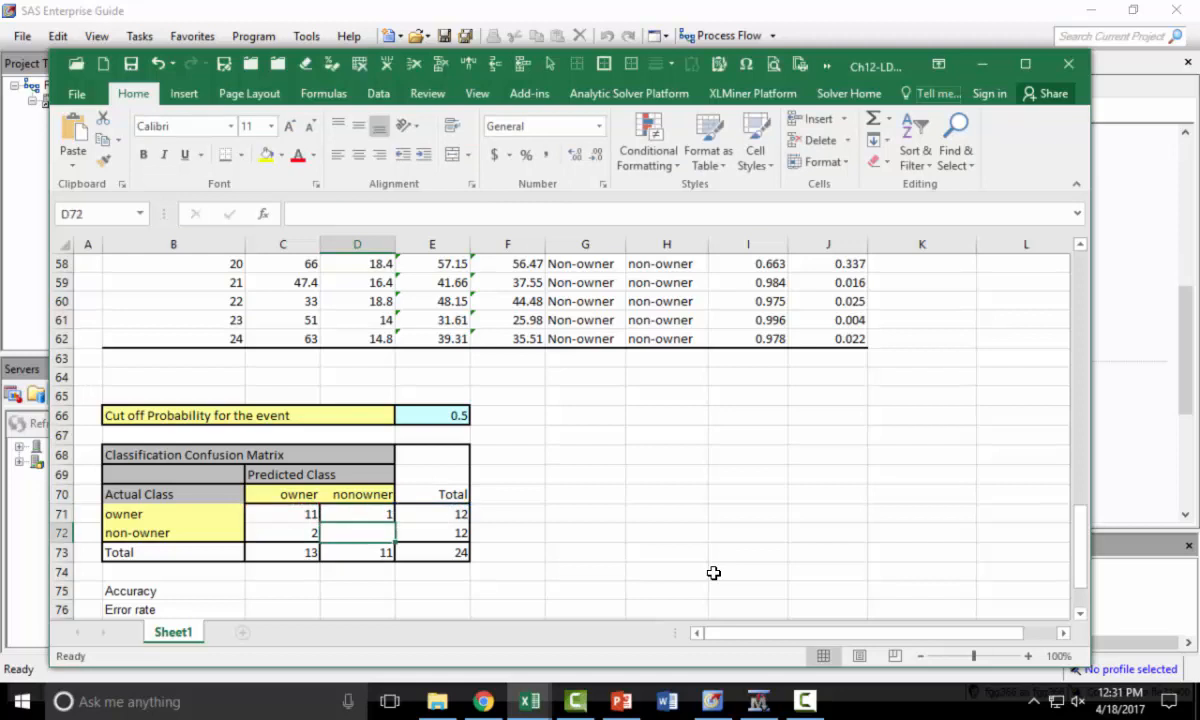
- Enter =D73-D71 in D72 for non-owners predicted as non-owners
type("=")
key("Down")
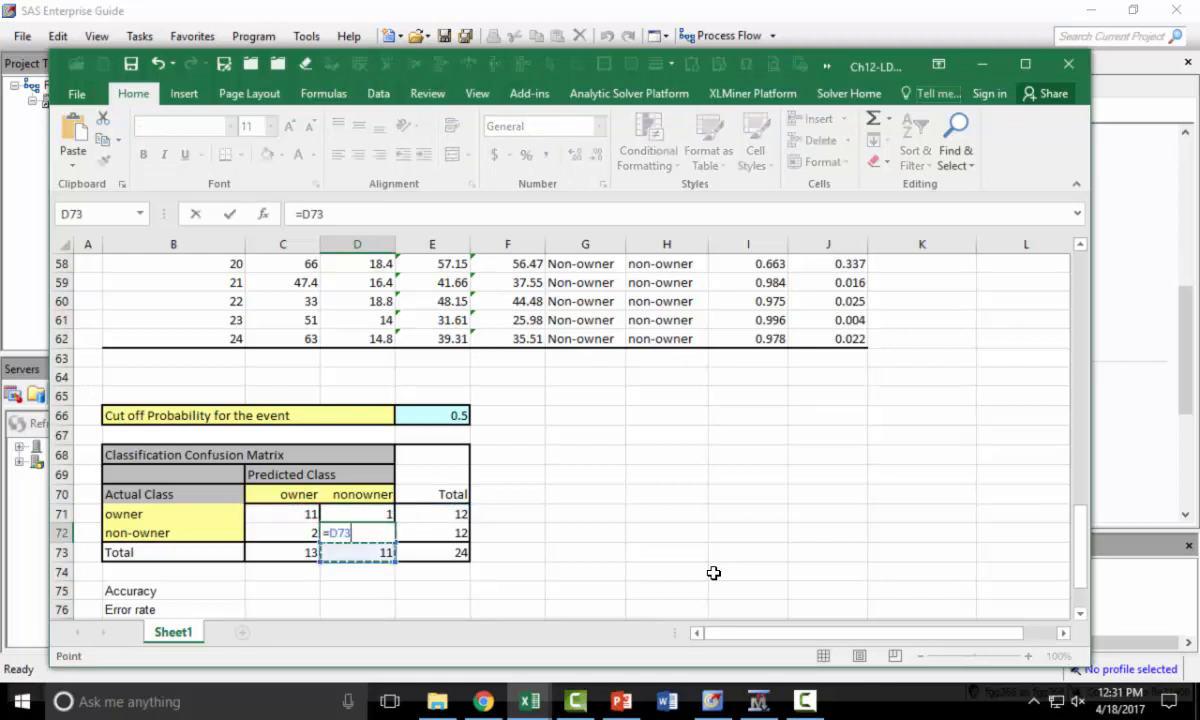
type("-")
key("Up")
key("Return")
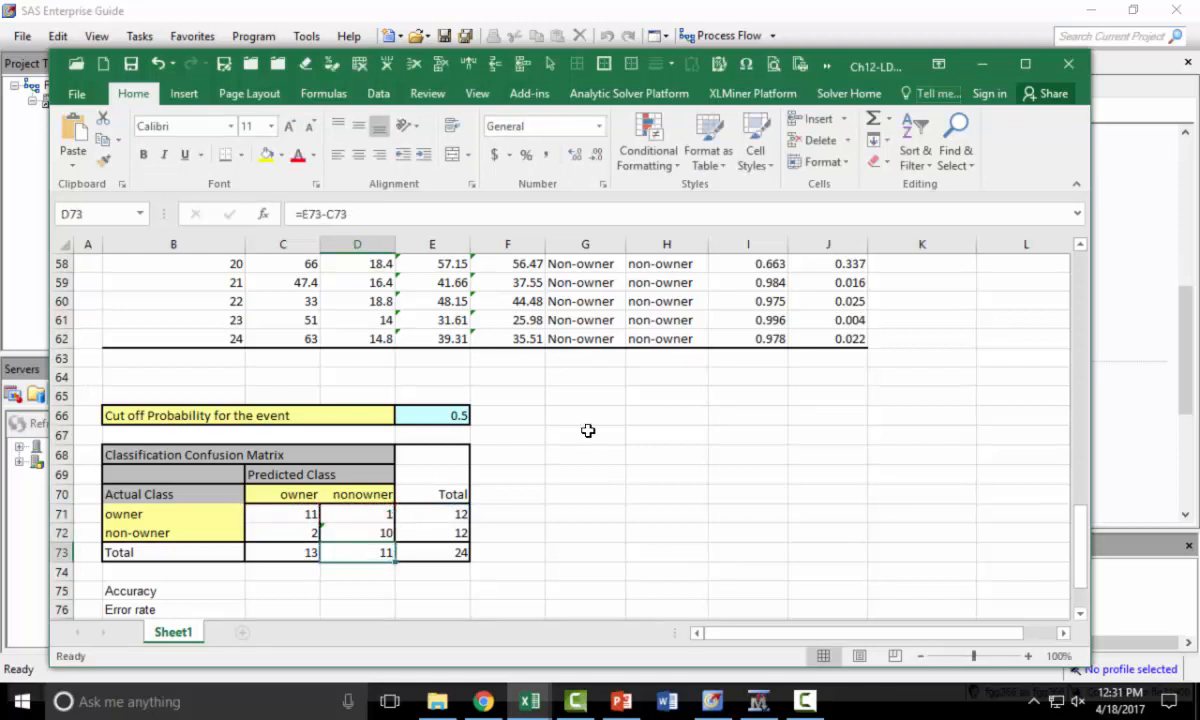
- Enter =(C71+D72)/E73 in C75 to compute the accuracy
scroll(651, 516, "down", 1)
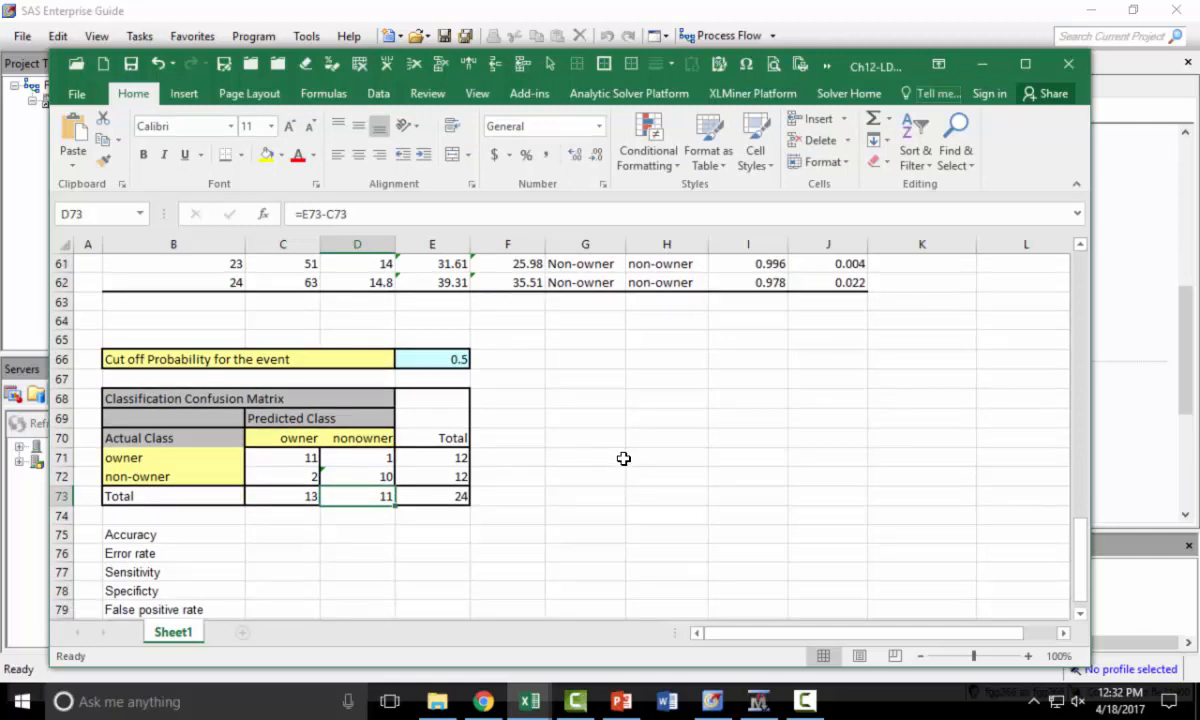
left_click(676, 473)
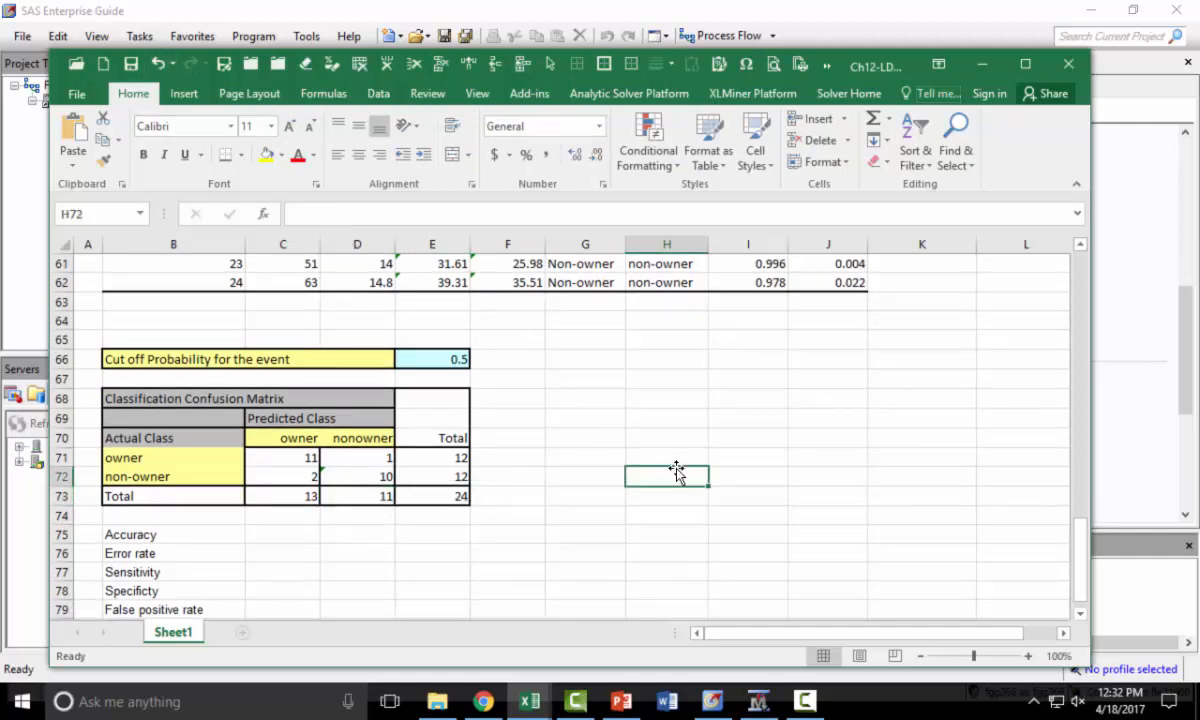
scroll(676, 473, "down", 1)
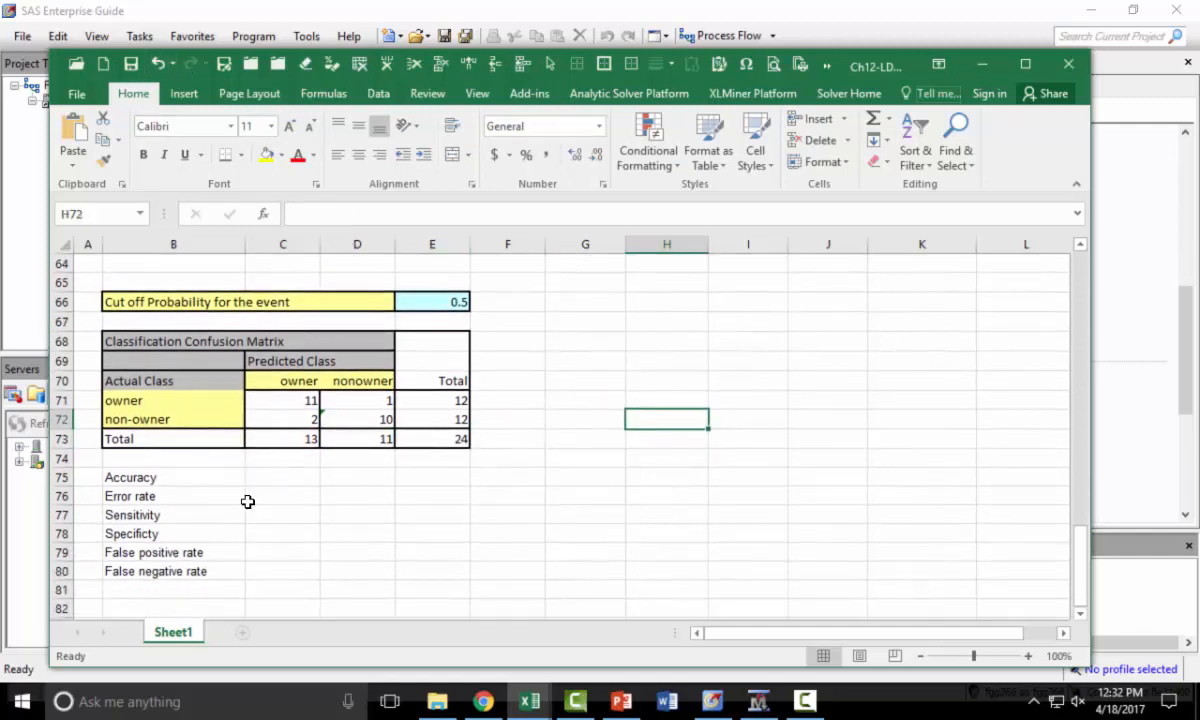
left_click(278, 474)
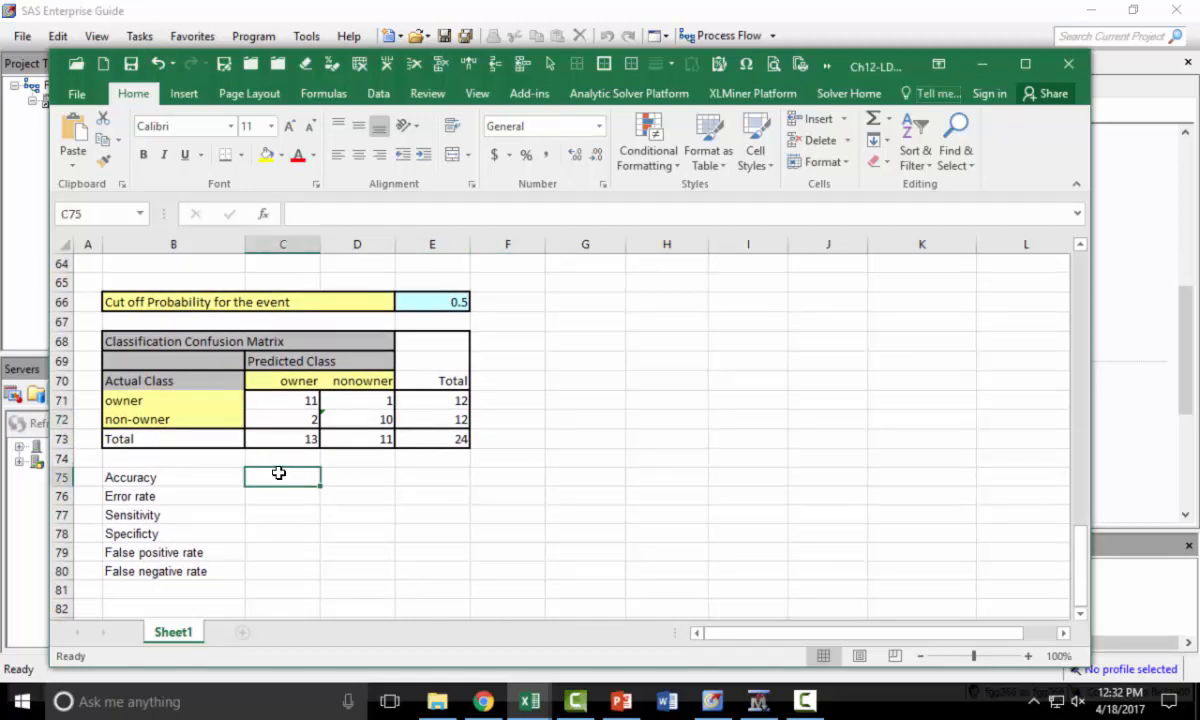
type("=(")
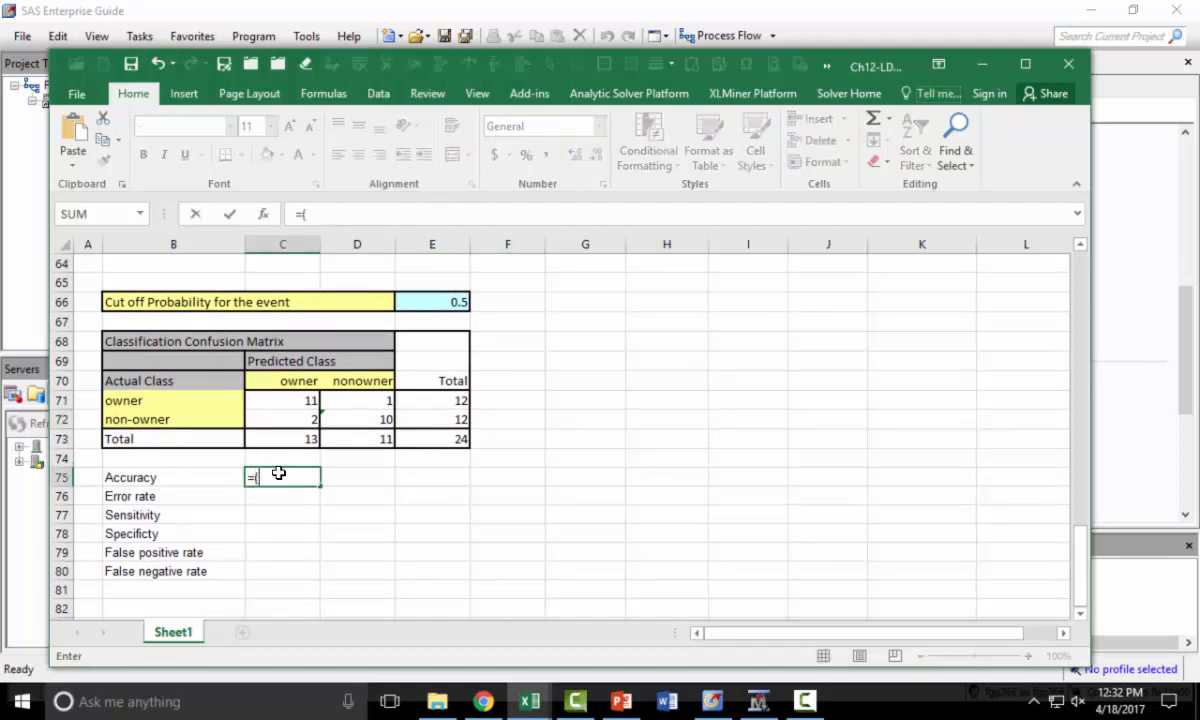
left_click(284, 398)
type("+")
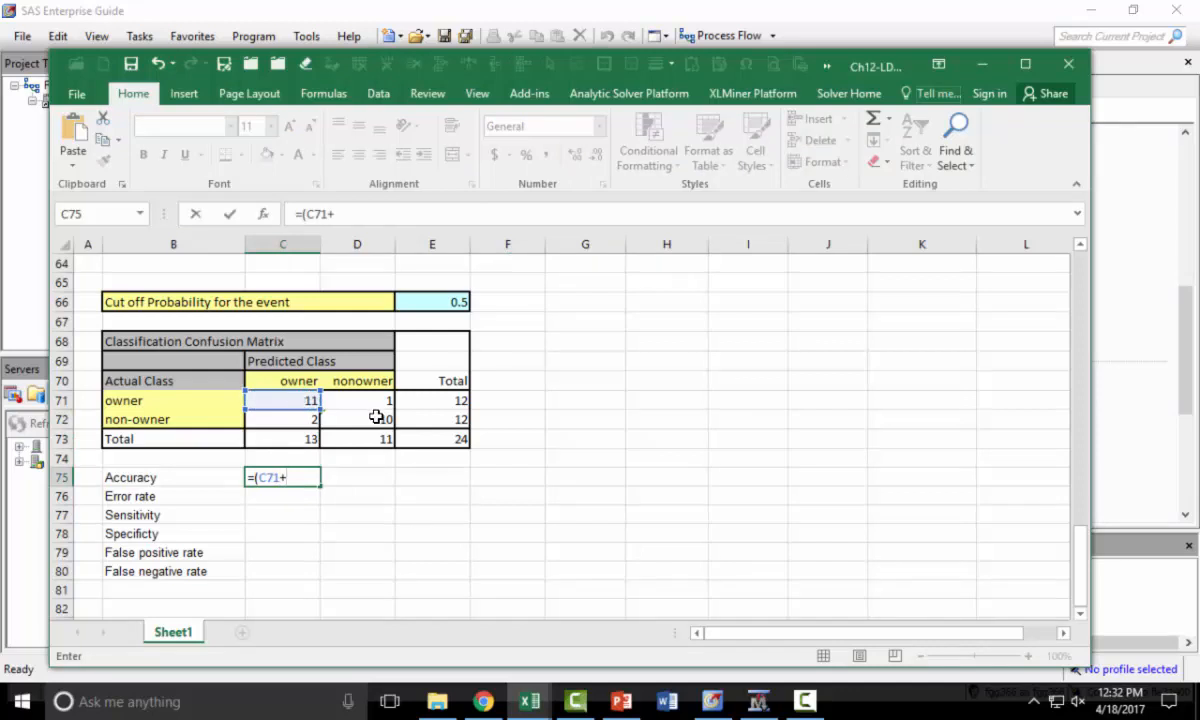
left_click(370, 416)
type(")/")
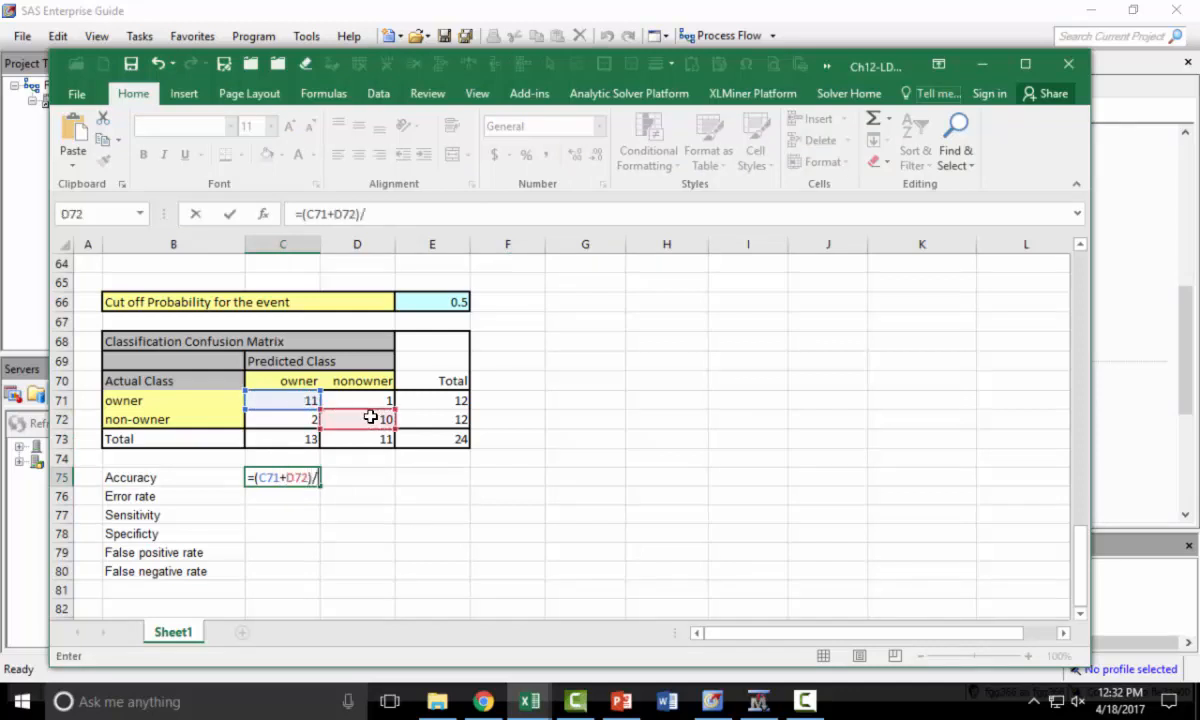
left_click(458, 440)
key("Return")
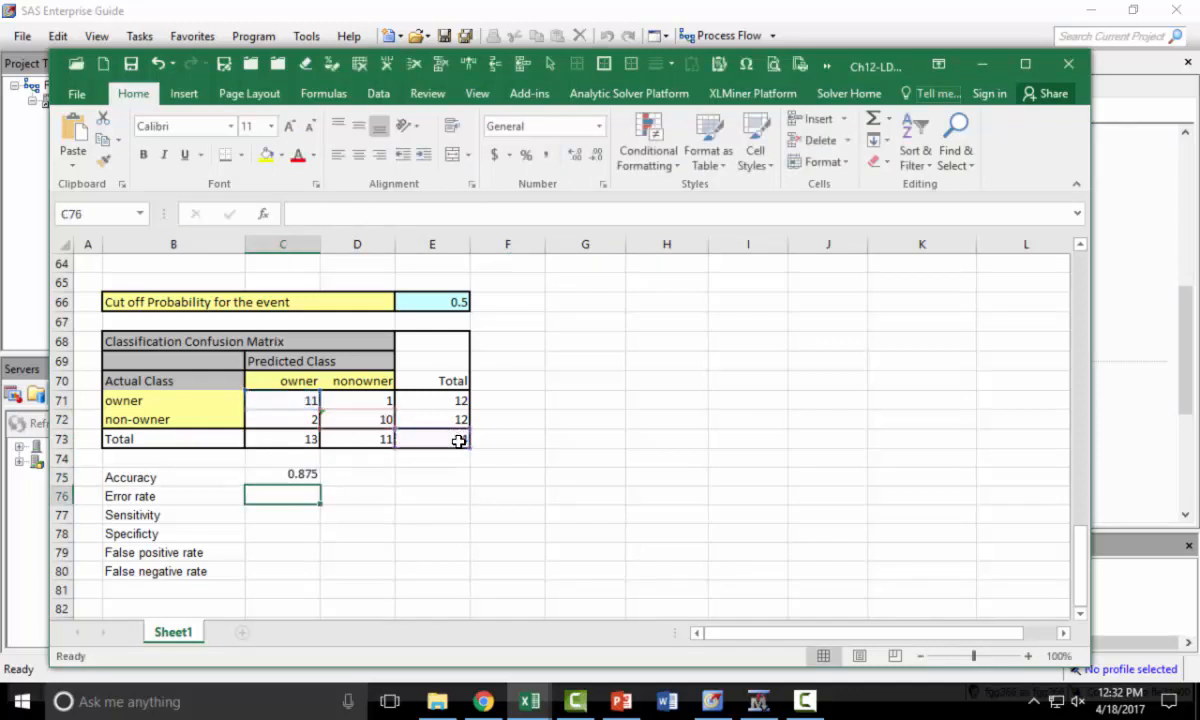
- Enter =1-C75 in C76 to compute the error rate
type("=1-")
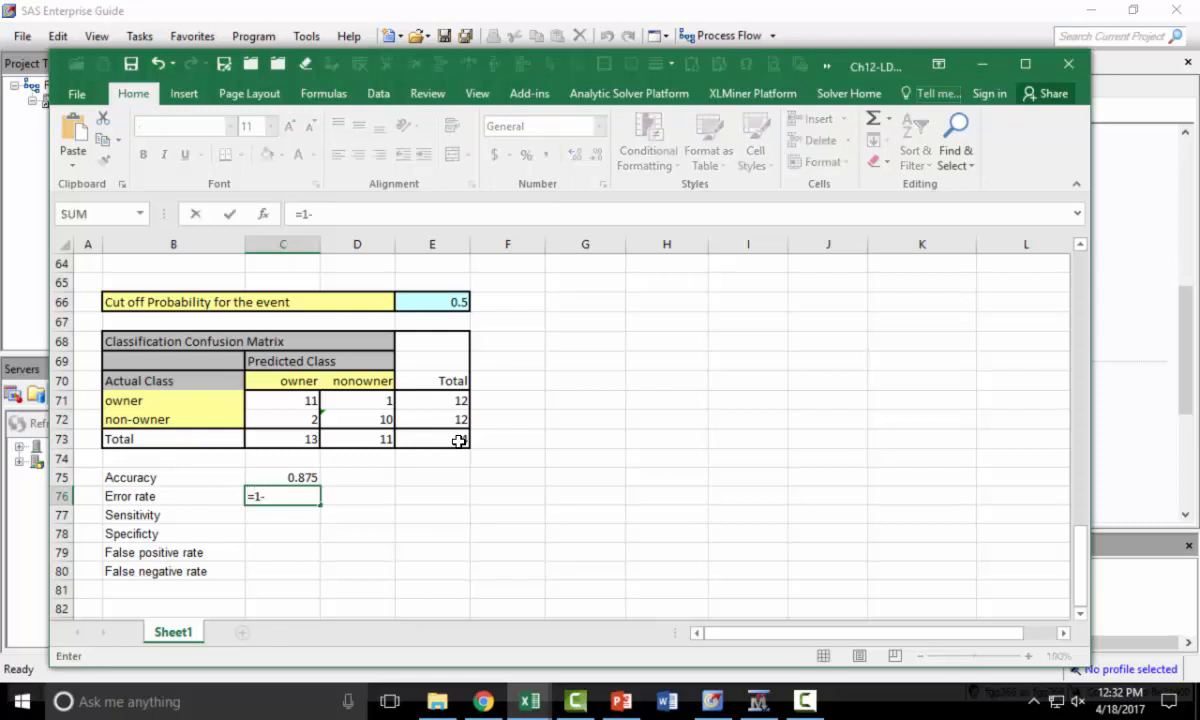
key("Up")
key("Return")
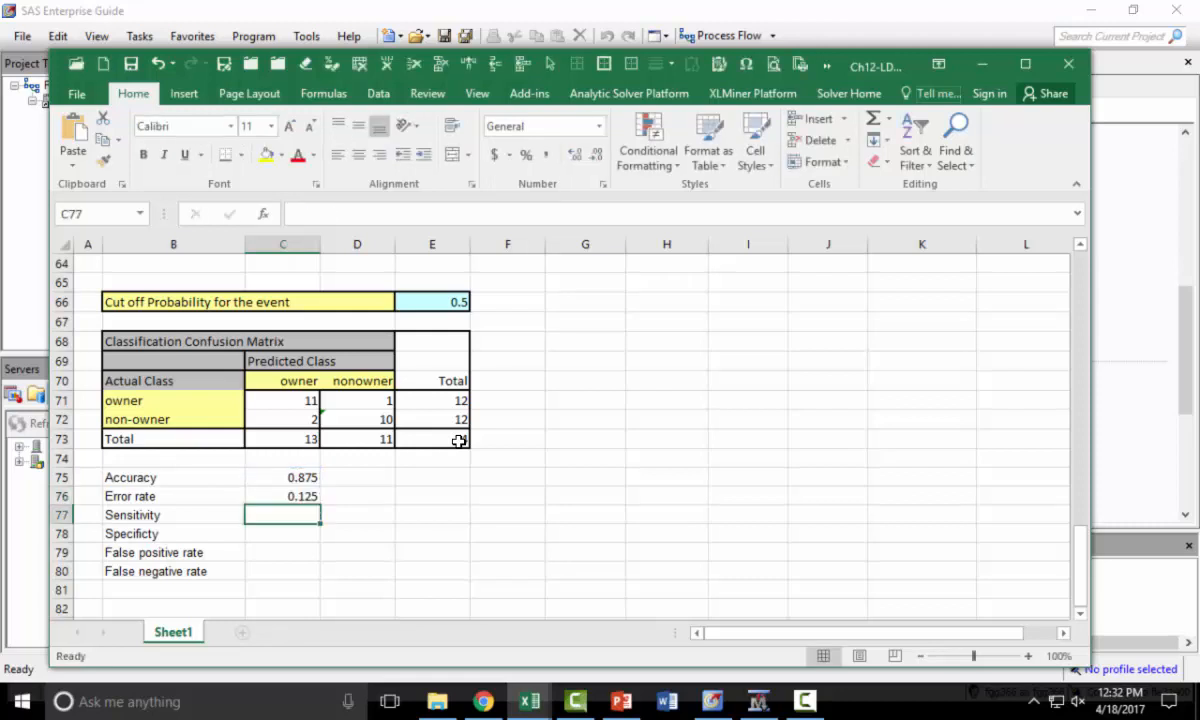
- Enter =C71/E71 in C77 to compute the sensitivity
type("=")
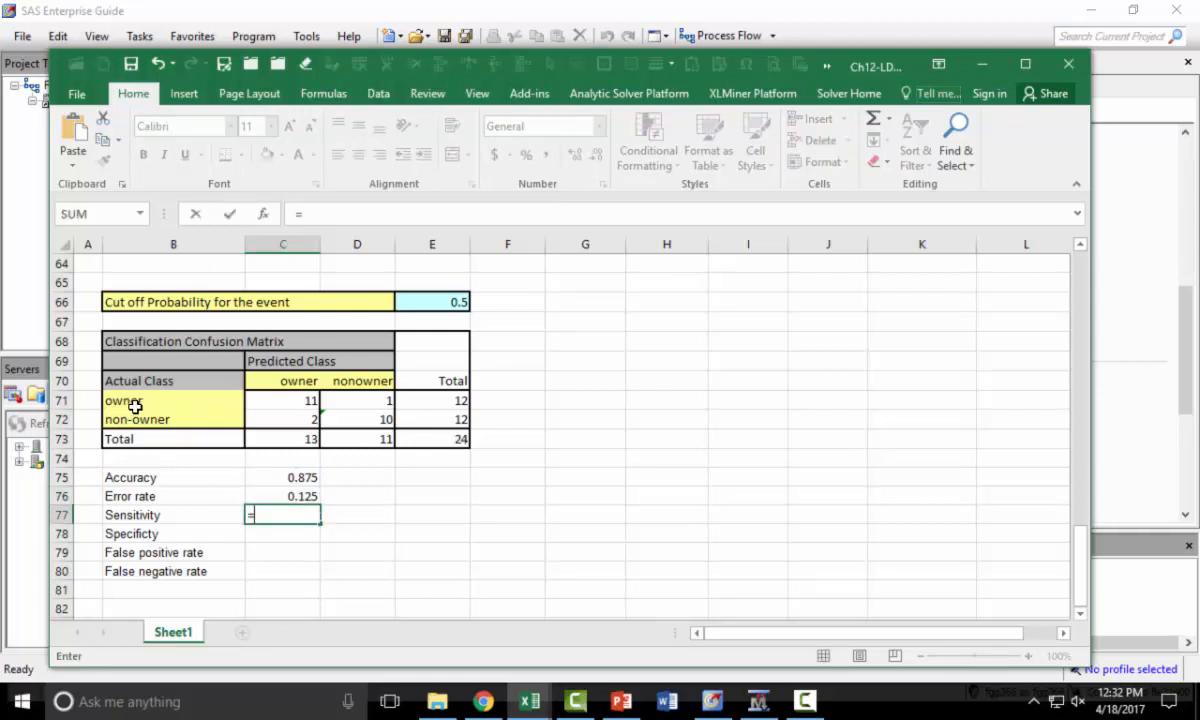
left_click(296, 400)
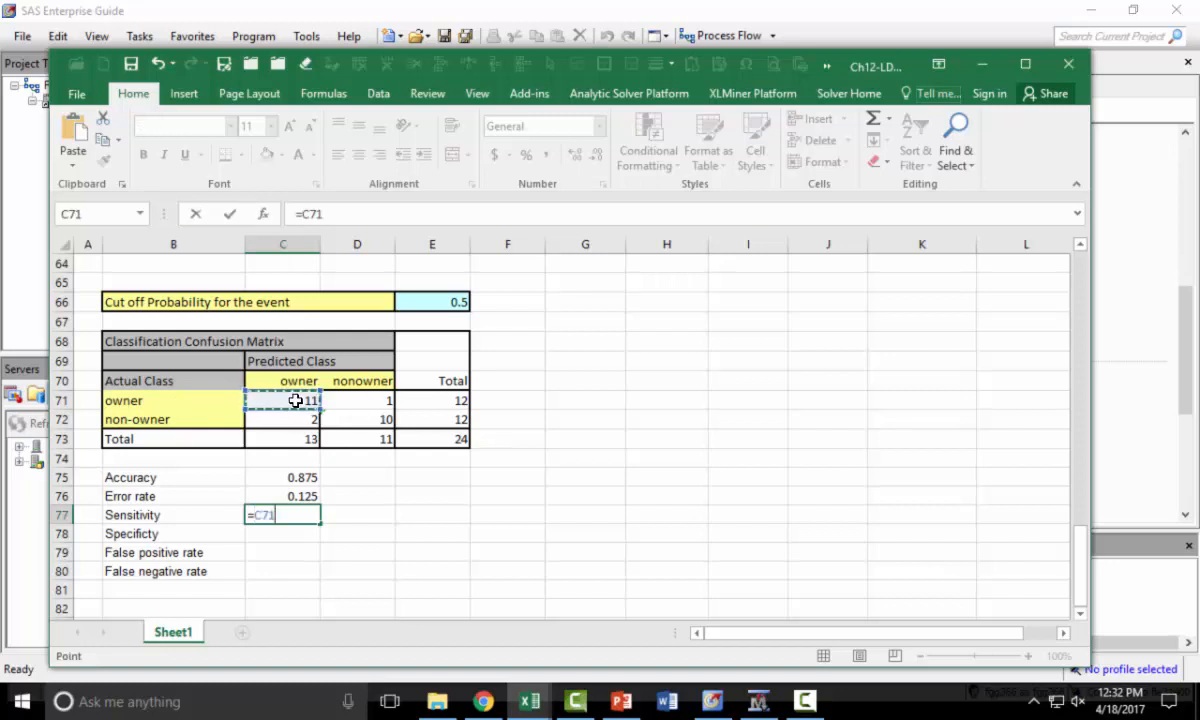
type("/")
left_click(428, 399)
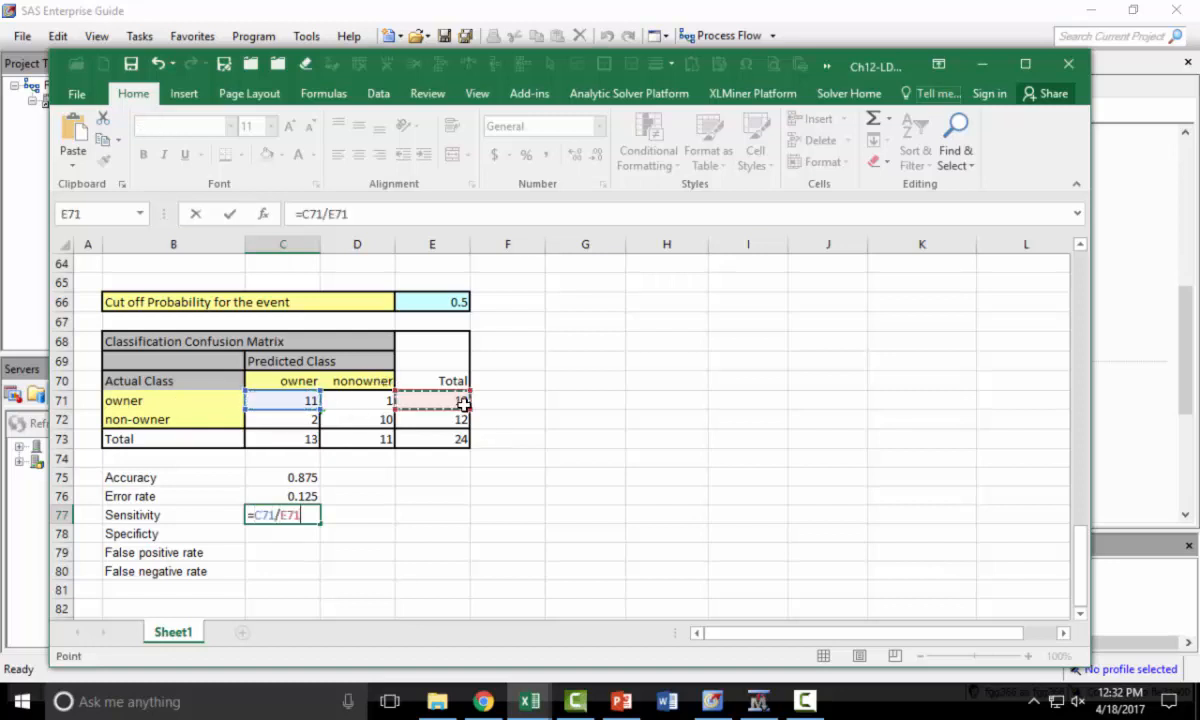
key("shift+Return")
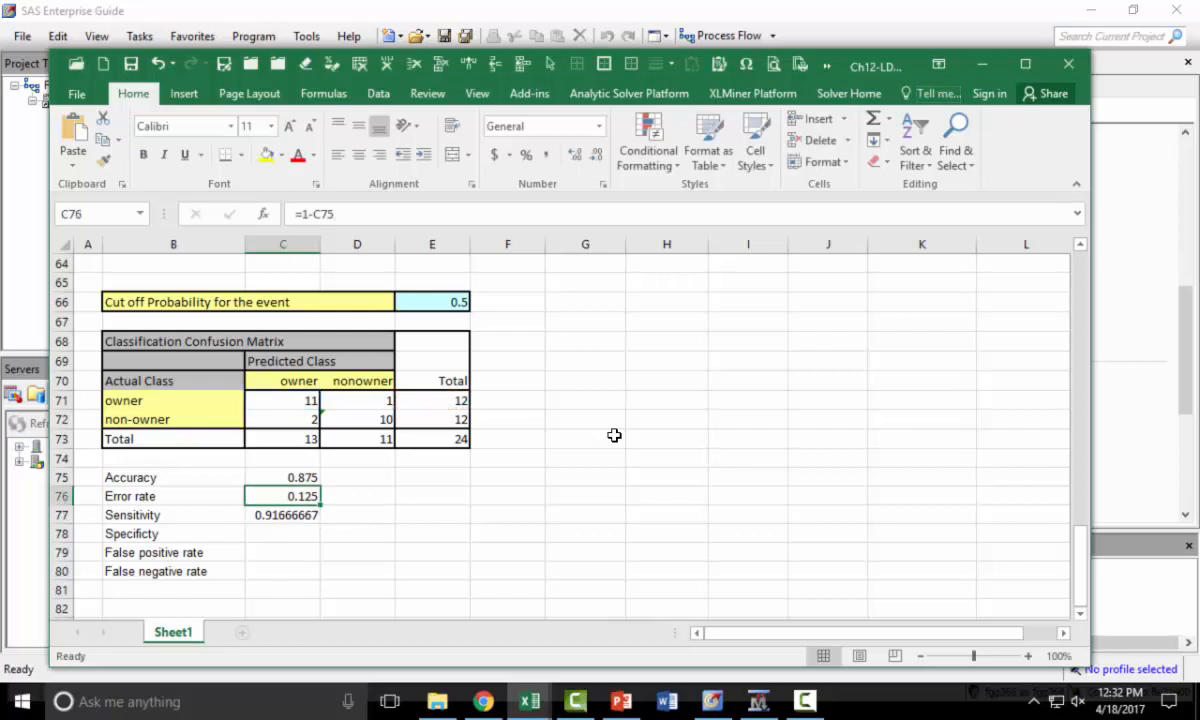
- Enter =D72/E72 in C78 to compute the specificity
key("Down")
key("Down")
type("=")
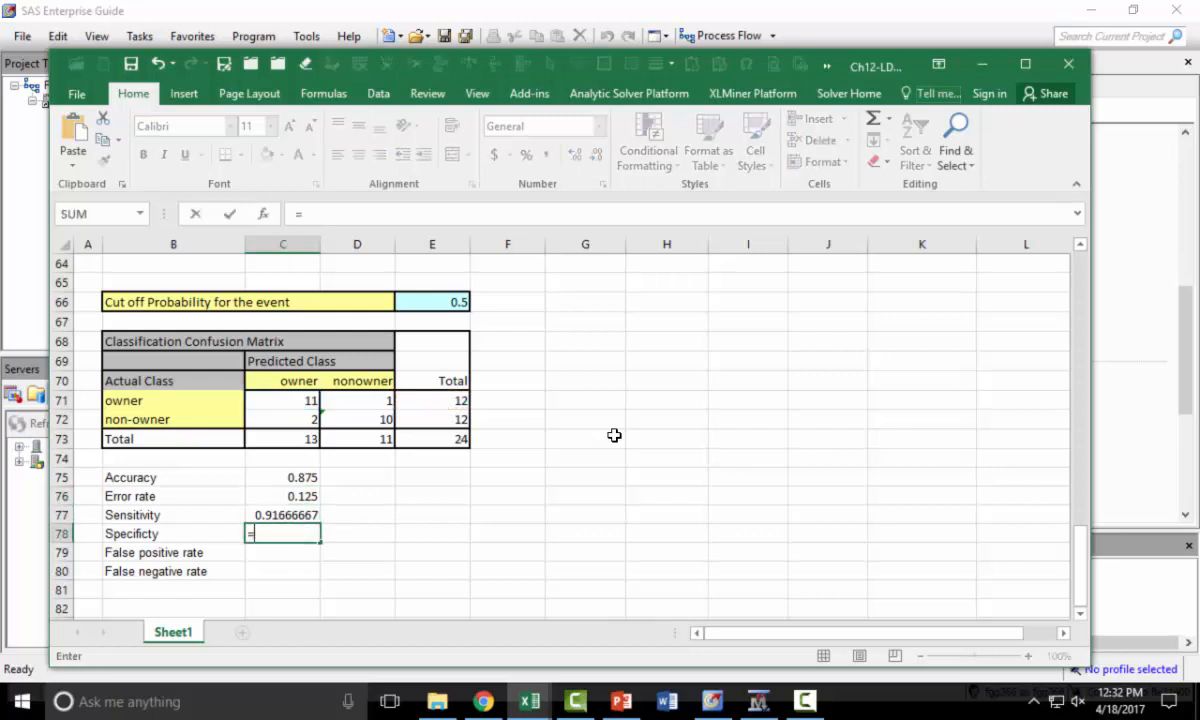
left_click(377, 421)
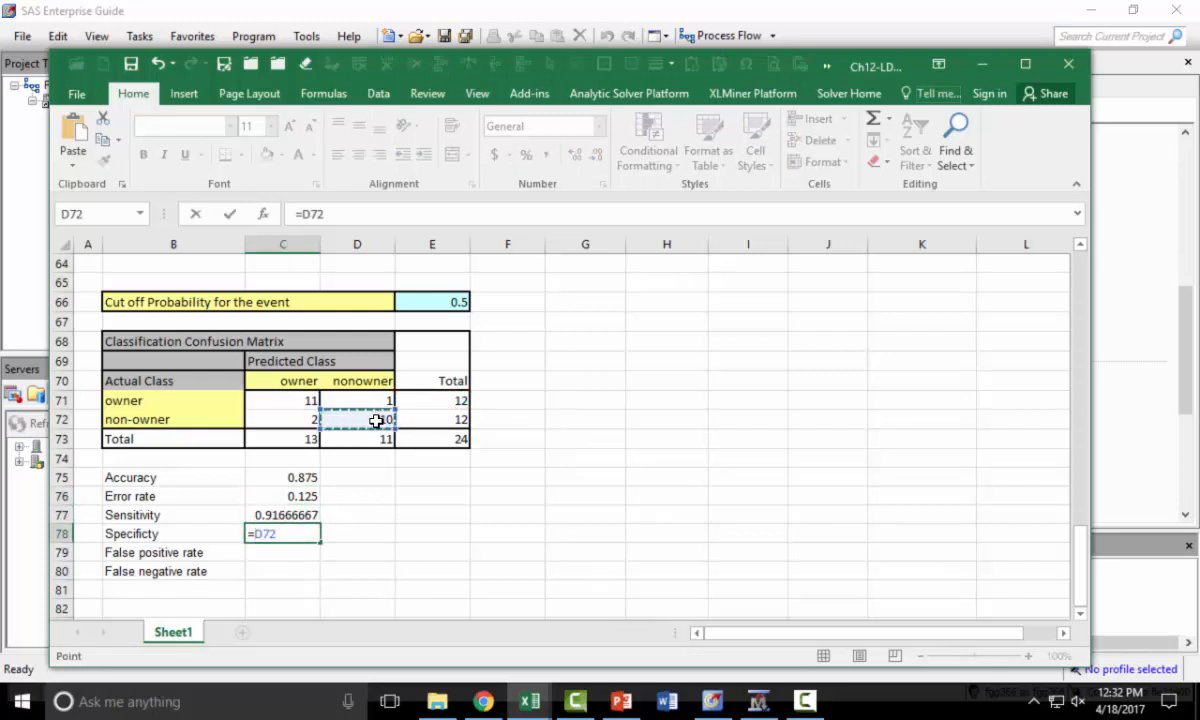
type("/")
left_click(453, 421)
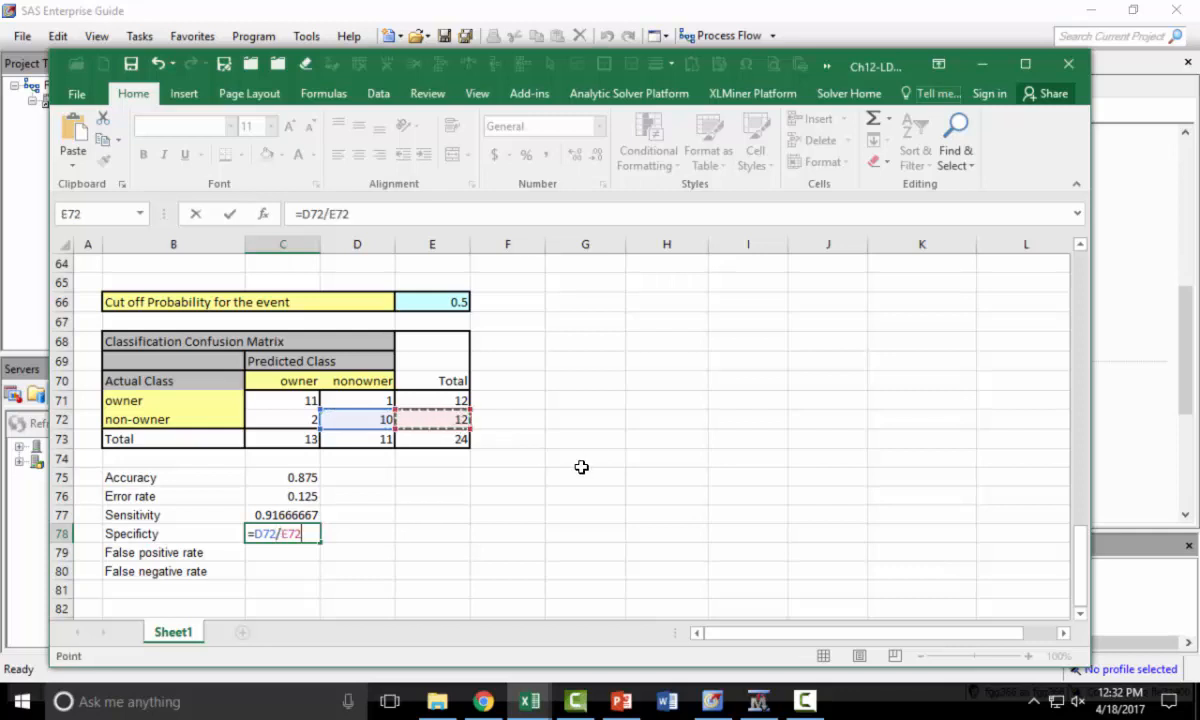
key("Return")
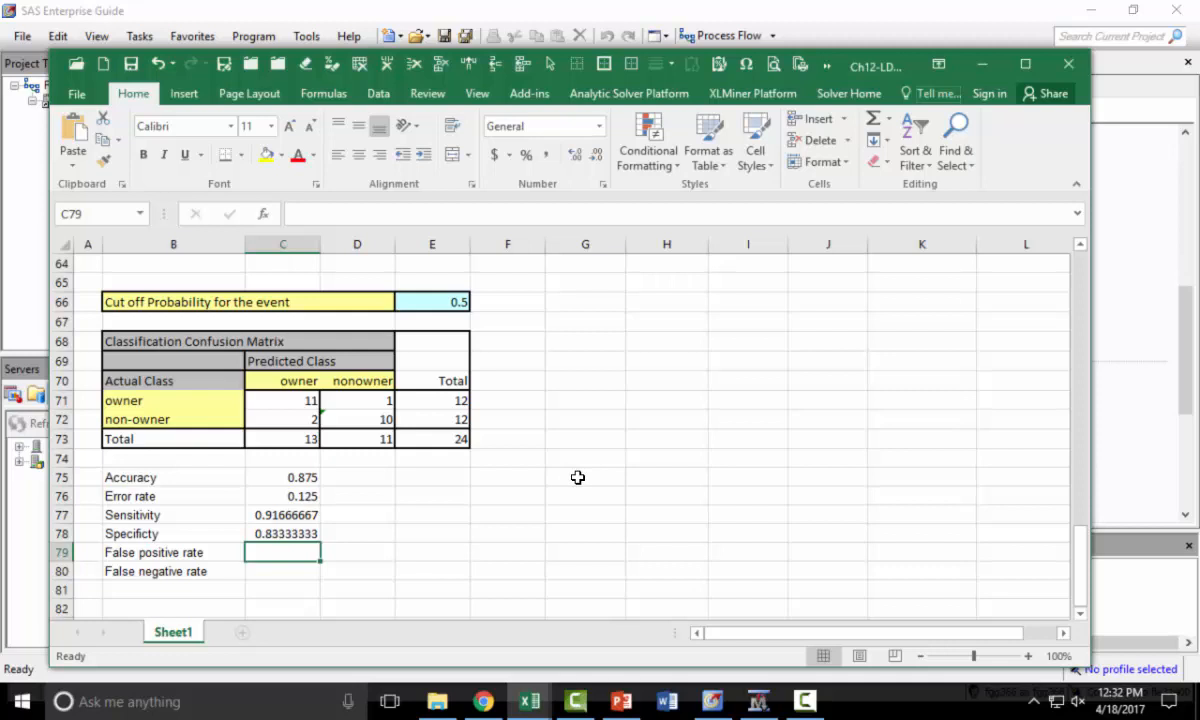
- Enter =C72/C73 in C79 to compute the false positive rate
type("=")
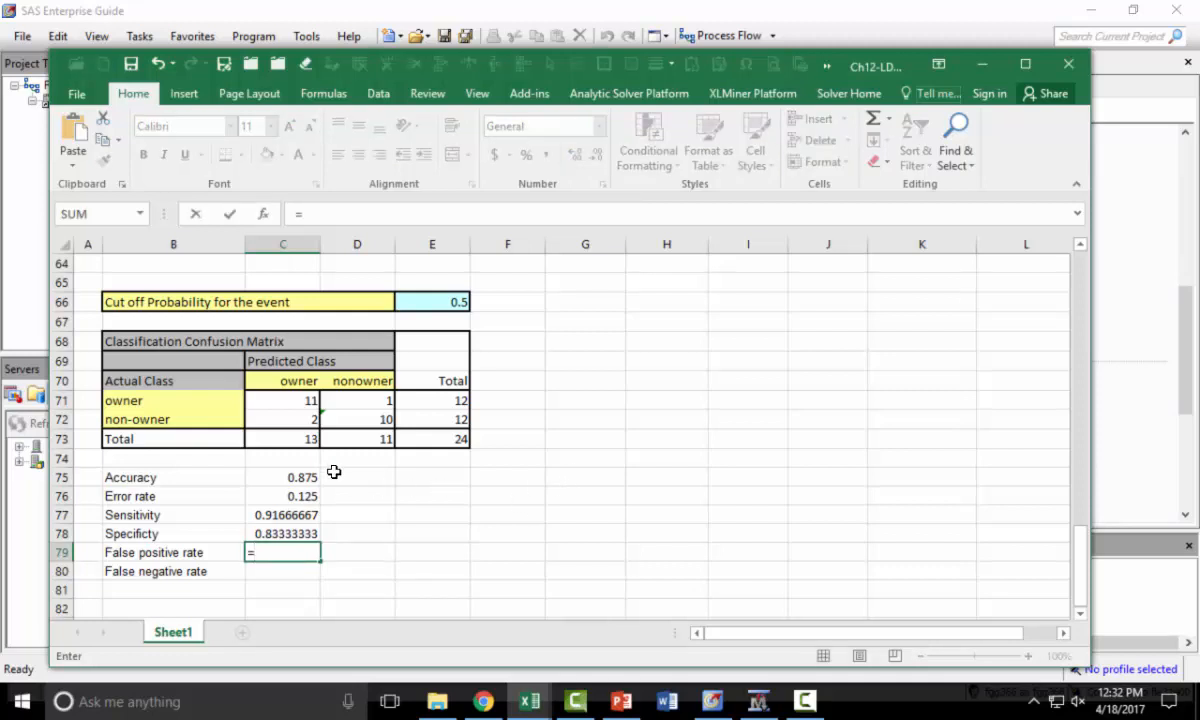
left_click(291, 416)
type("/")
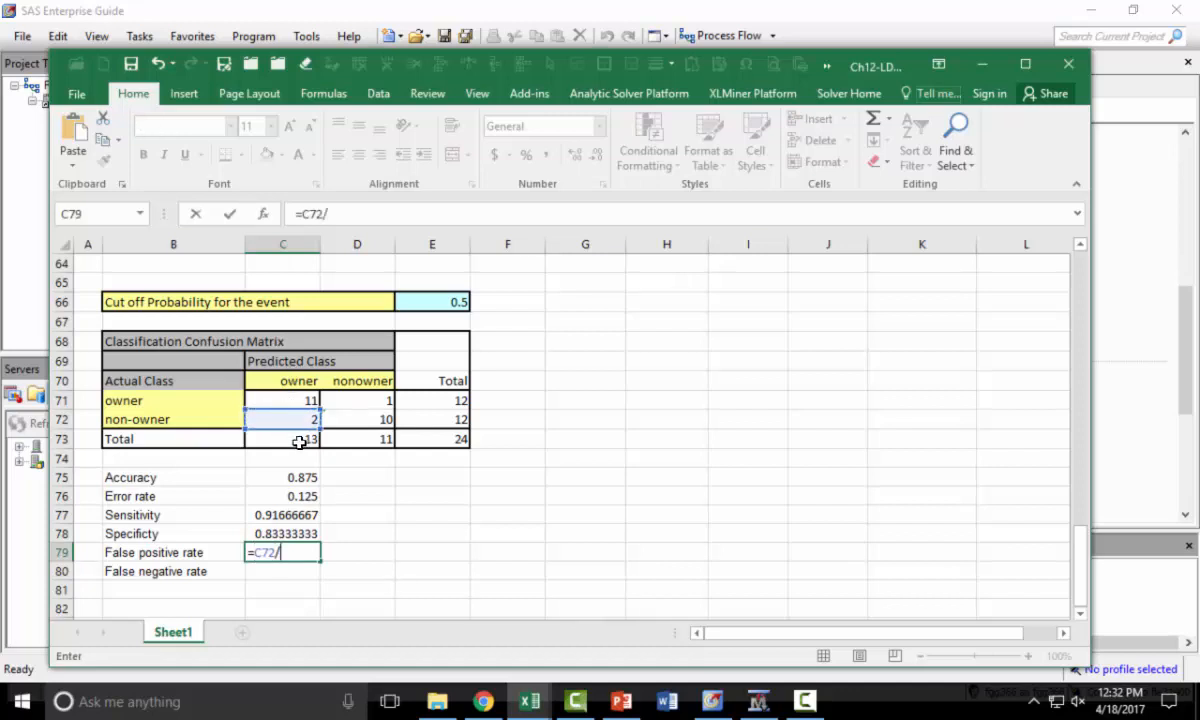
left_click(299, 441)
key("Return")
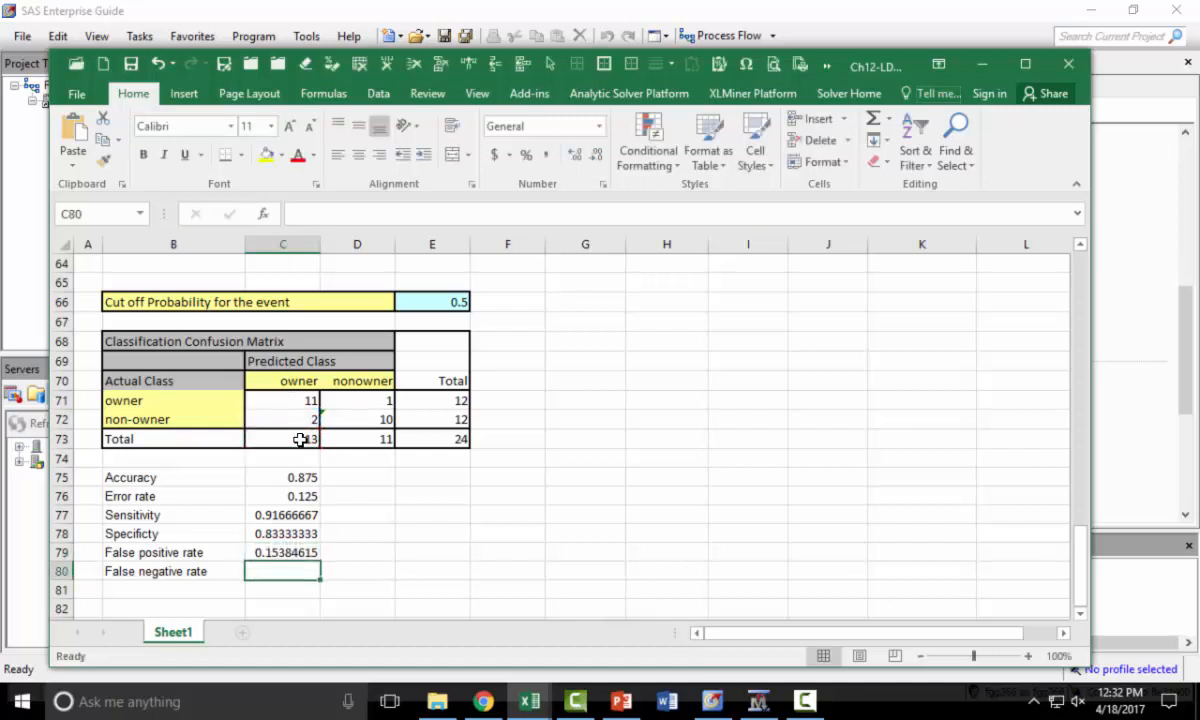
- Enter =D71/D73 in C80 to compute the false negative rate
type("=")
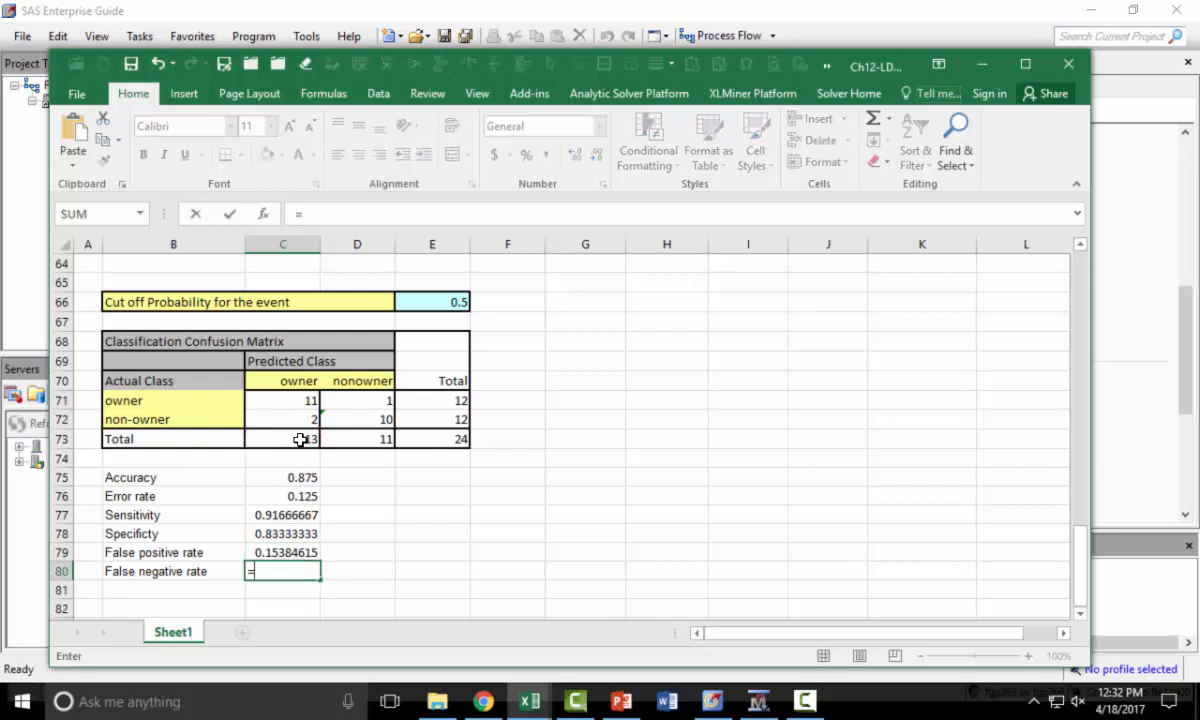
left_click(371, 402)
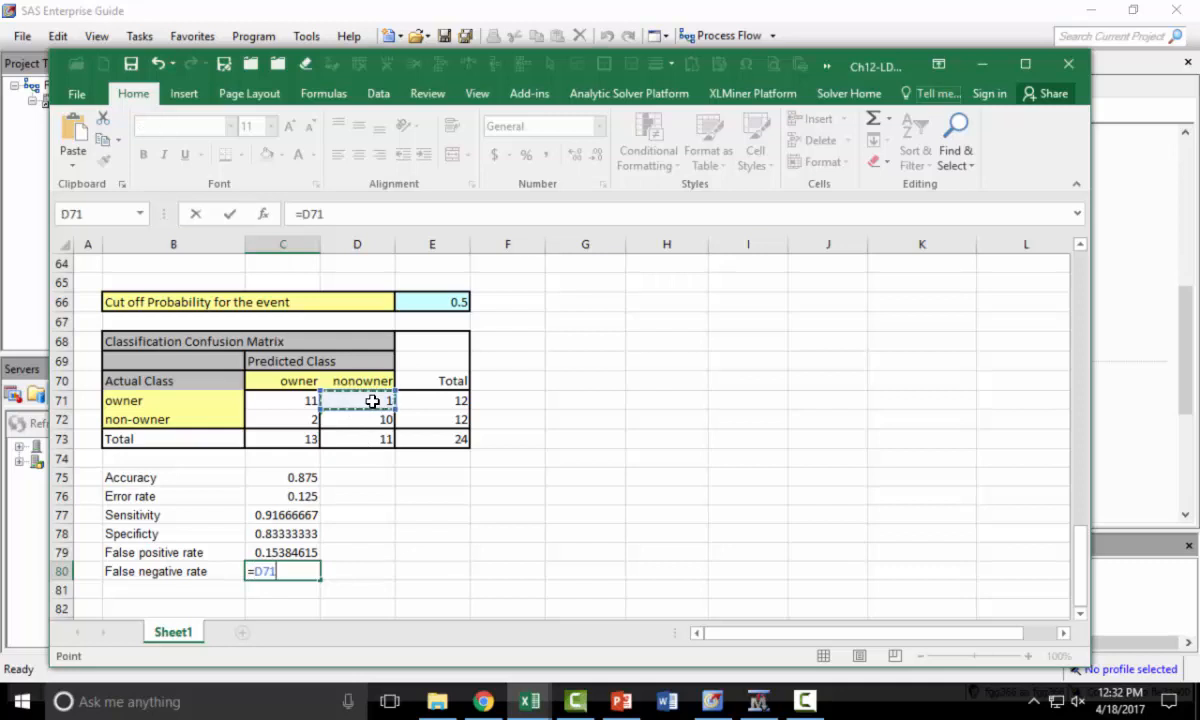
type("/")
left_click(380, 440)
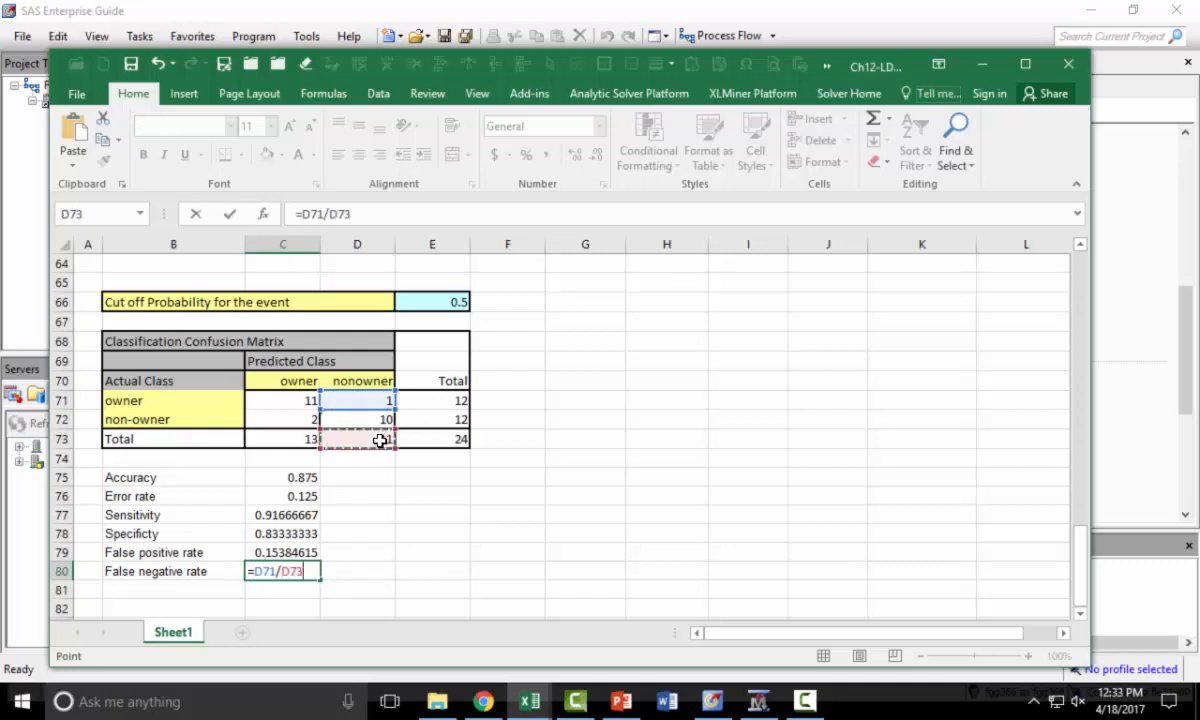
key("Return")
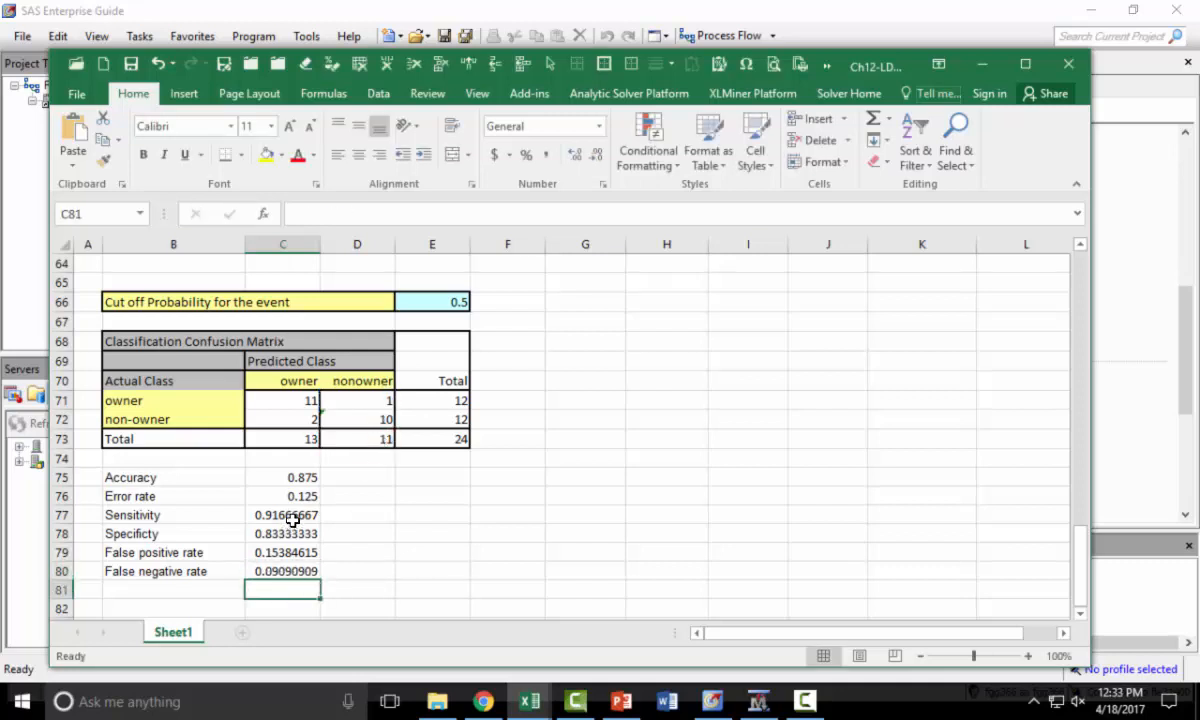
- Format the performance measures in C75:C80 to show three decimal places
left_click_drag(285, 476, 290, 572)
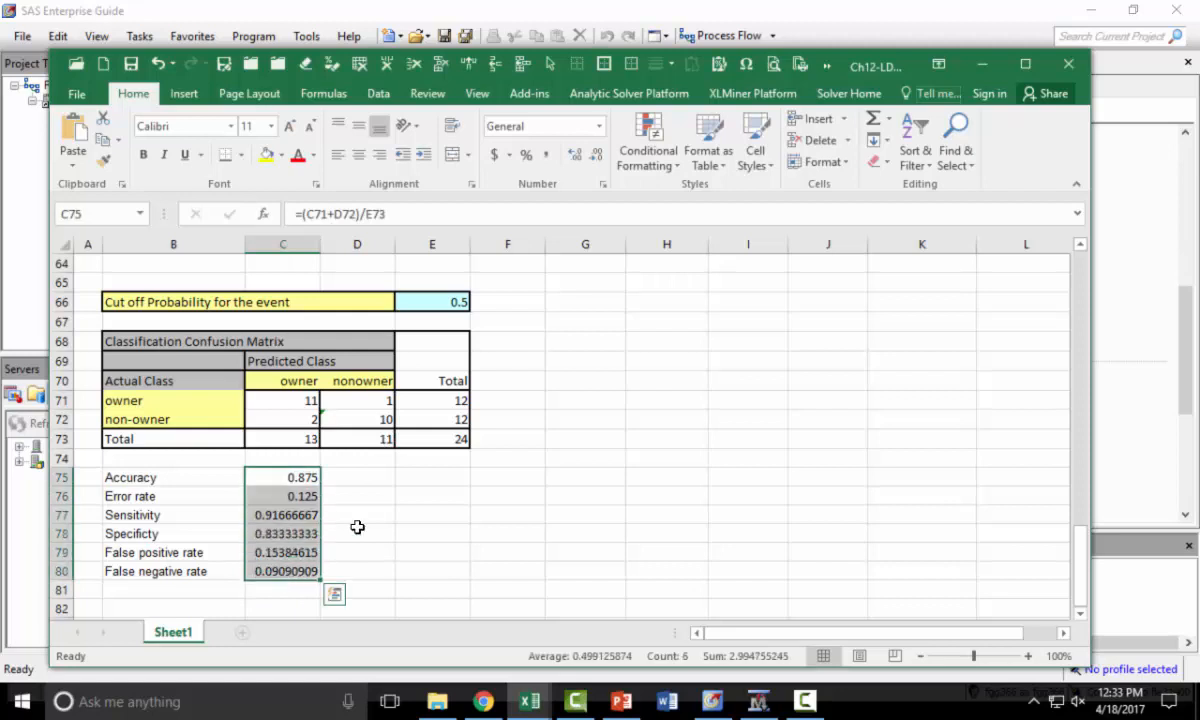
left_click(597, 156)
left_click(597, 156)
left_click(597, 156)
left_click(597, 156)
left_click(597, 156)
left_click(597, 156)
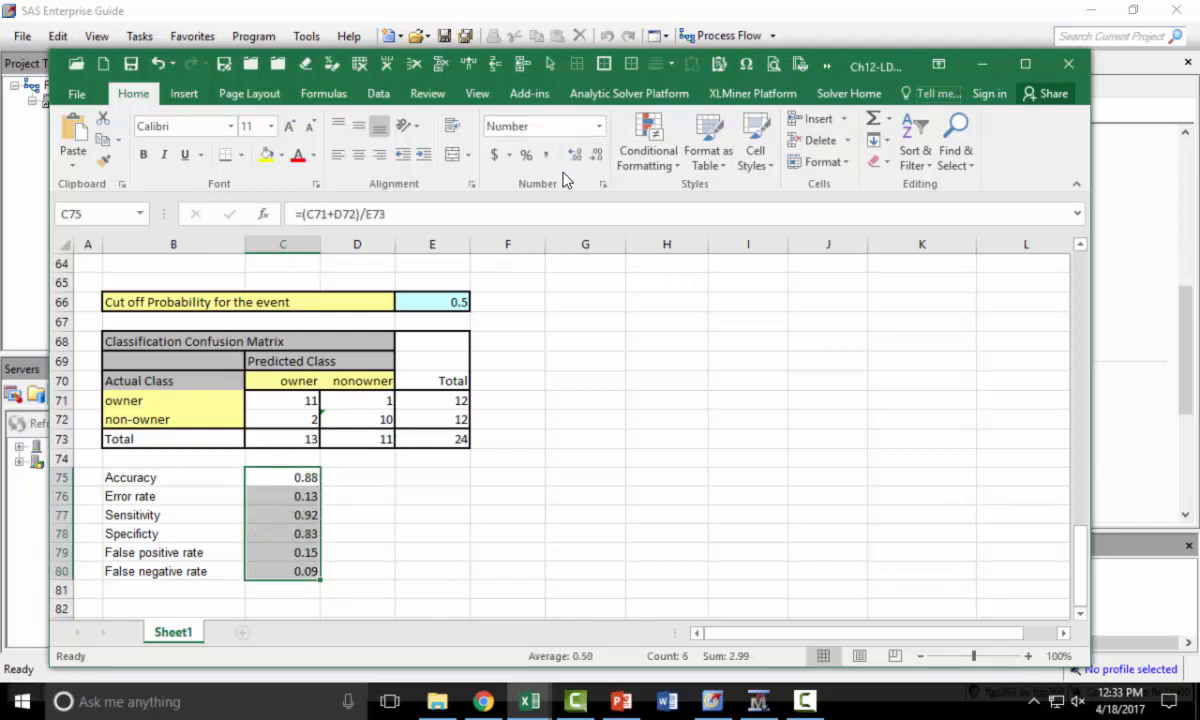
left_click(579, 157)
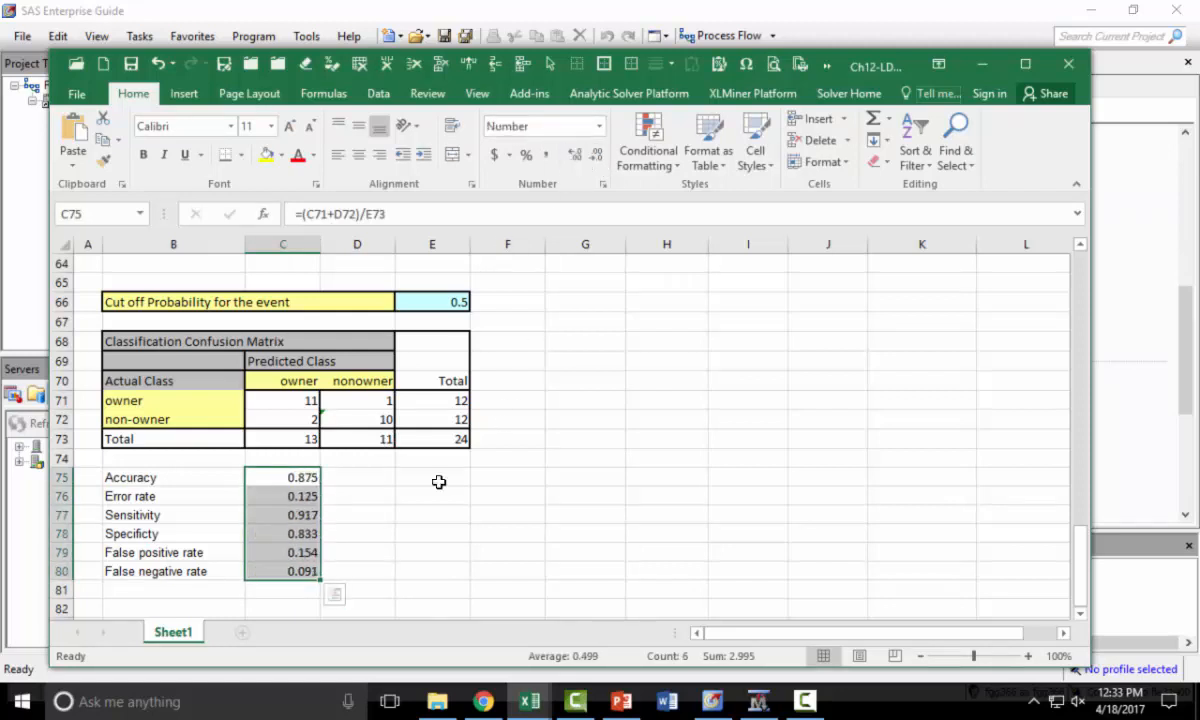